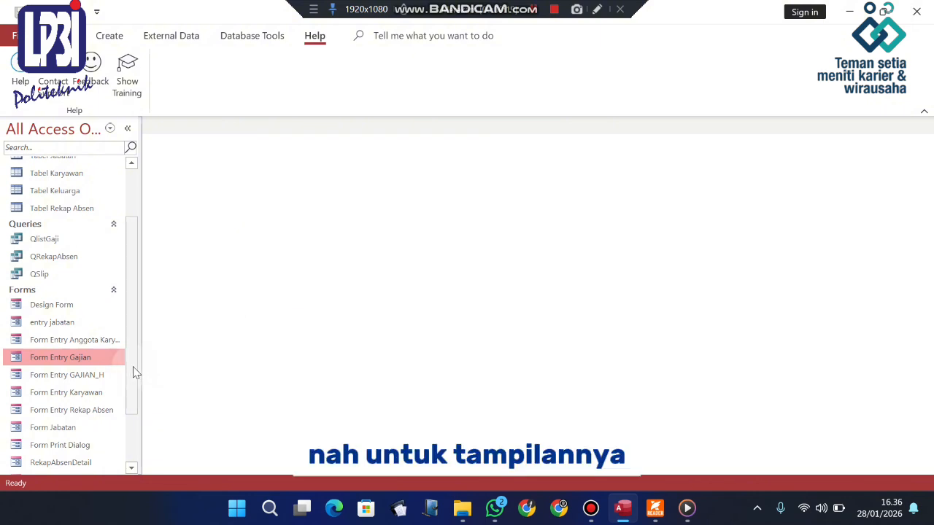
Step: Open Form Entry Gajian in Design View and check the Form Header/Footer option in its footer section
{"action": "right_click", "coordinate": [108, 360]}
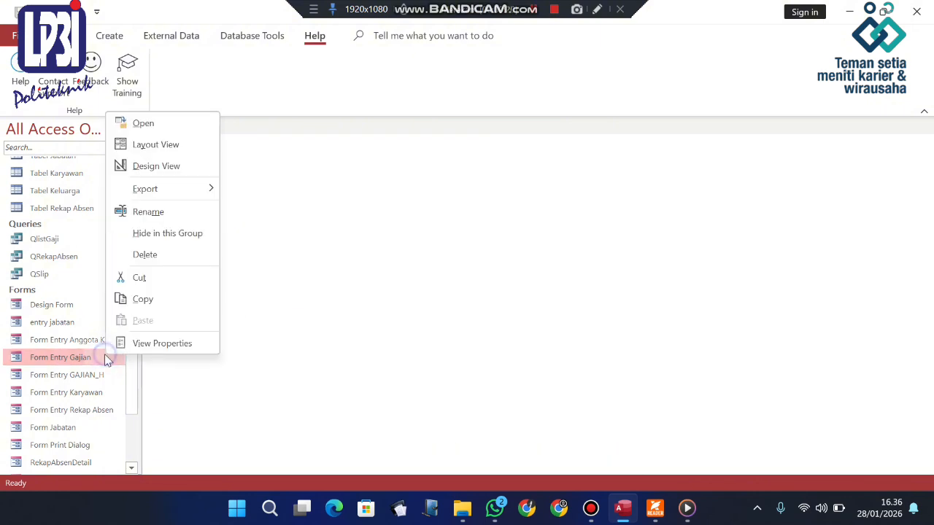
{"action": "left_click", "coordinate": [134, 166]}
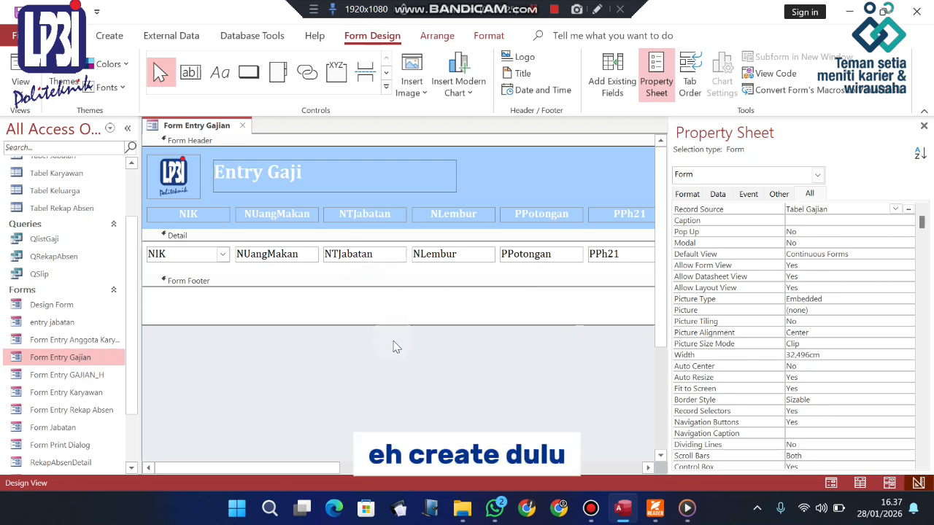
{"action": "left_click", "coordinate": [110, 37]}
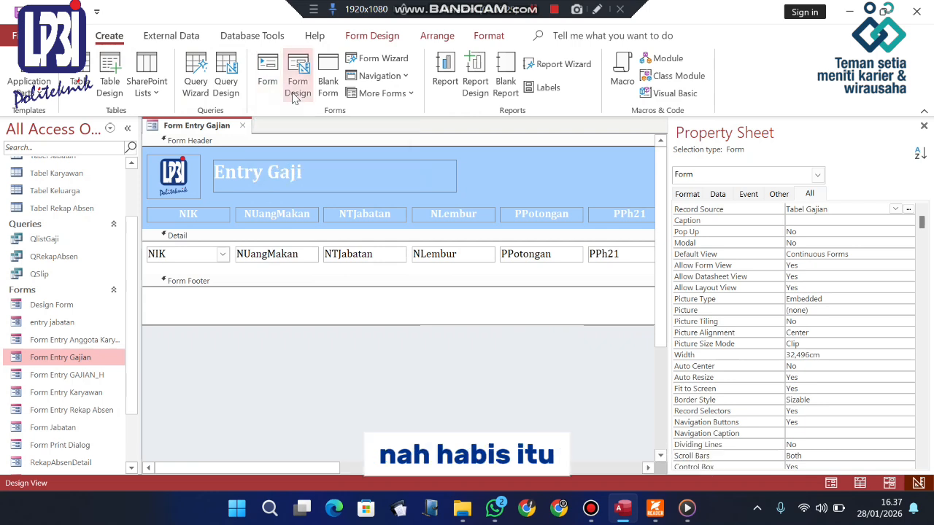
{"action": "left_click", "coordinate": [322, 310]}
{"action": "left_click", "coordinate": [301, 459]}
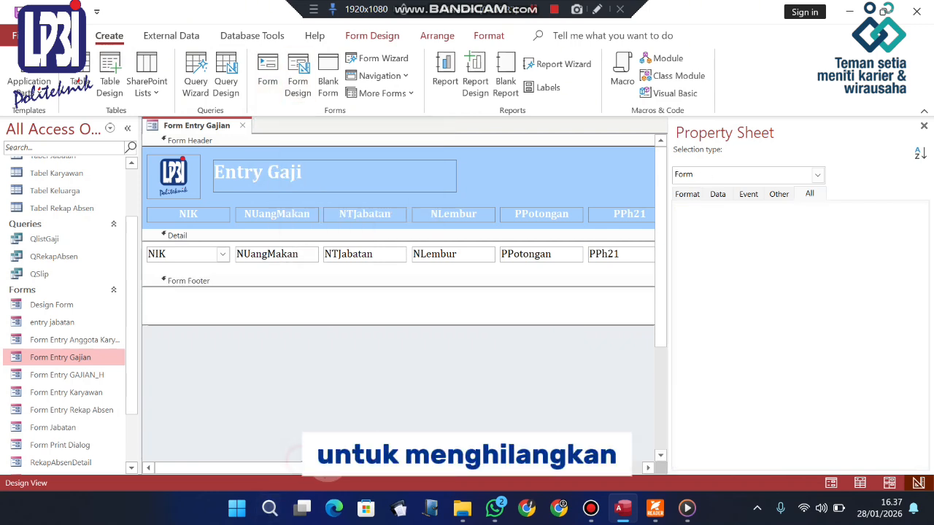
{"action": "right_click", "coordinate": [270, 311]}
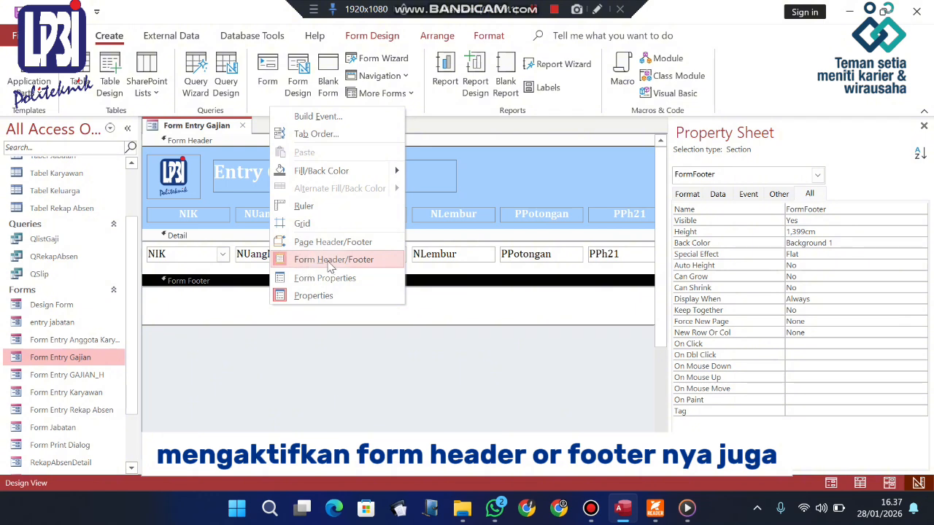
{"action": "left_click", "coordinate": [357, 358]}
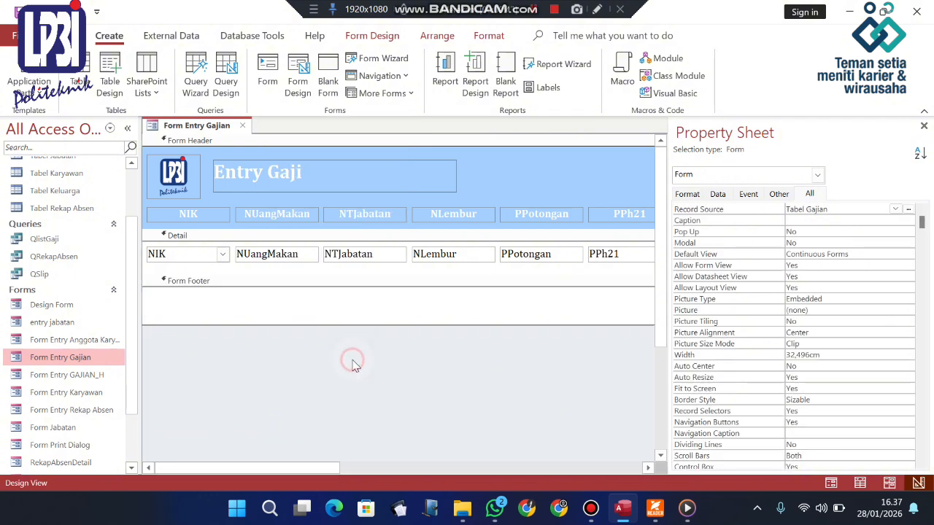
Step: Review the form's full width, then its Record Source and Default View properties
{"action": "left_click_drag", "start_coordinate": [350, 472], "coordinate": [577, 471]}
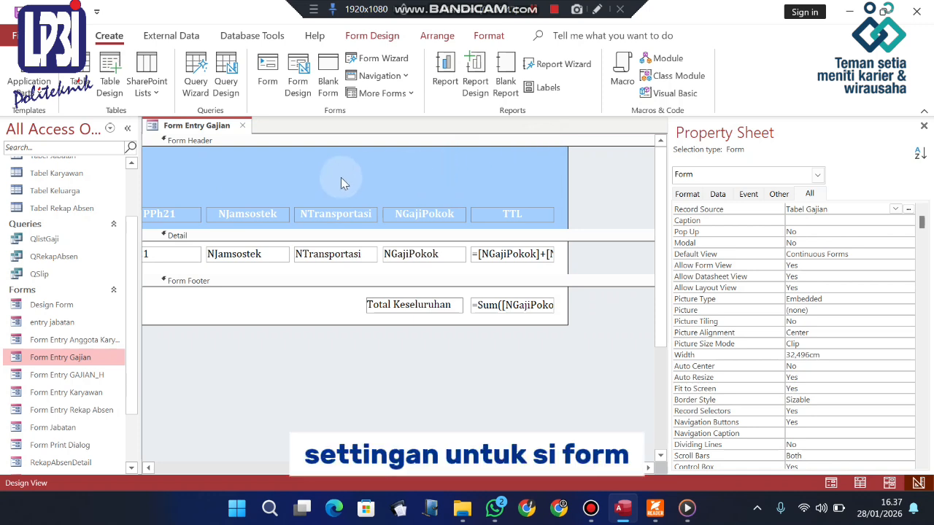
{"action": "left_click", "coordinate": [582, 172]}
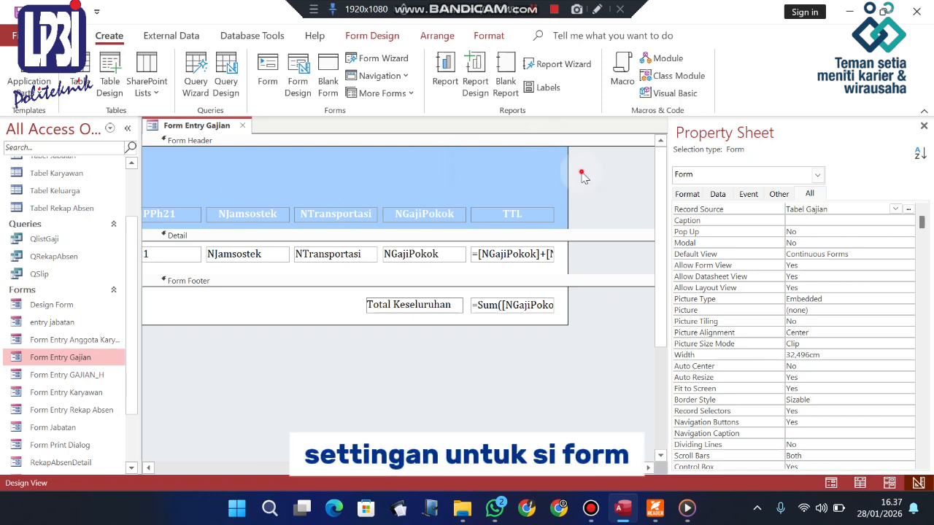
{"action": "left_click", "coordinate": [820, 211]}
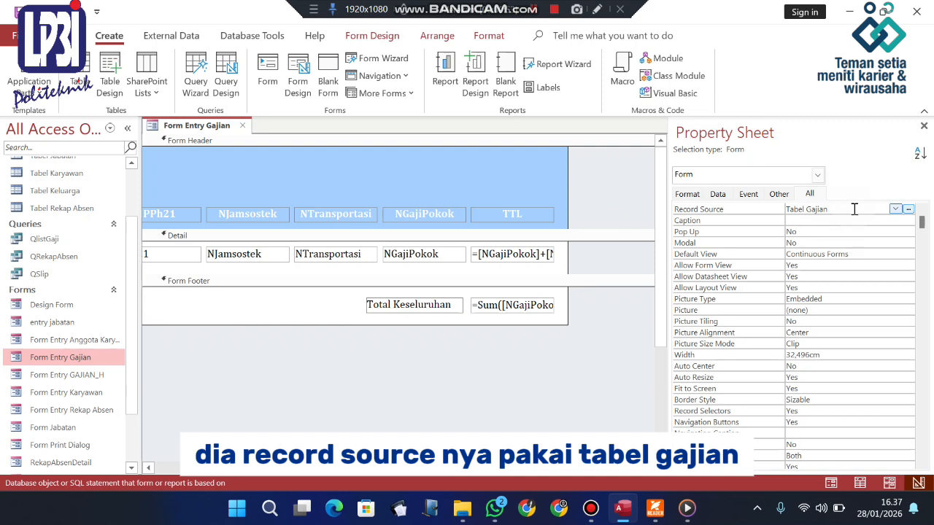
{"action": "left_click", "coordinate": [865, 254]}
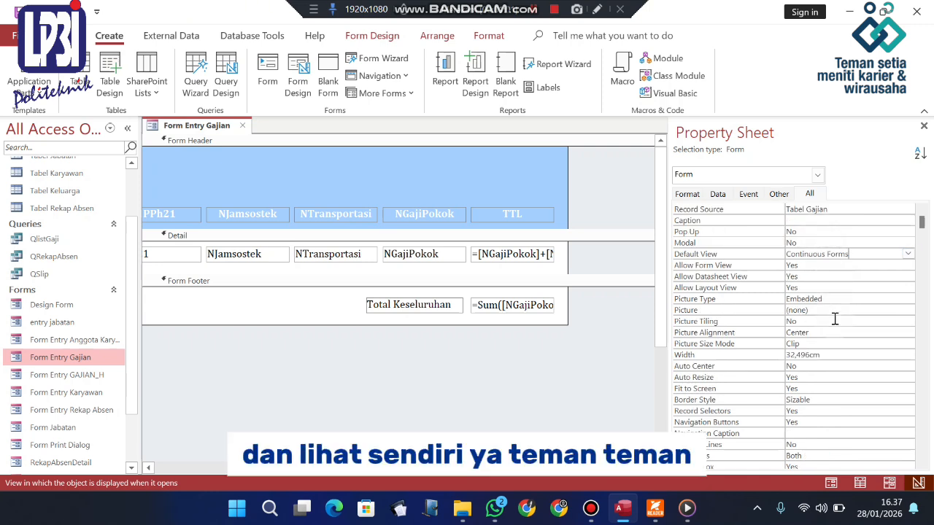
Step: Inspect the form header section containing the logo and the Entry Gaji title
{"action": "left_click_drag", "start_coordinate": [496, 471], "coordinate": [230, 474]}
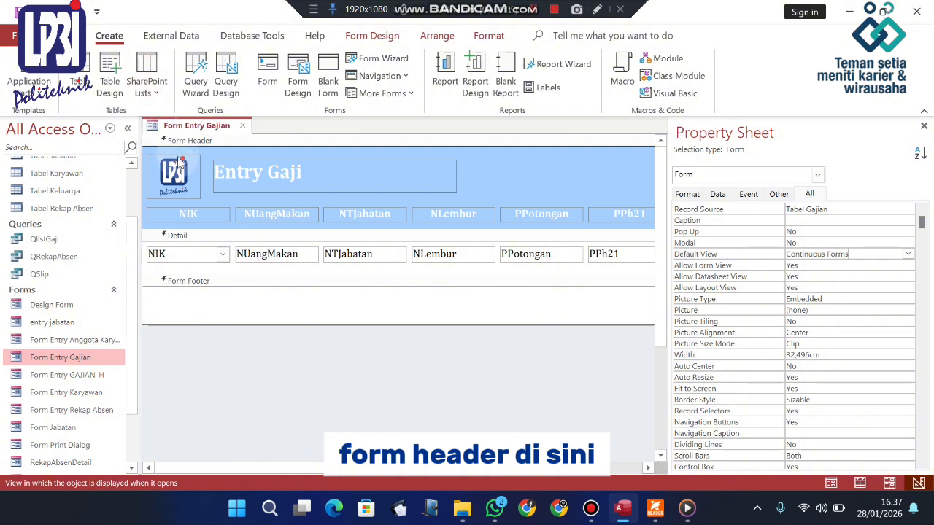
{"action": "left_click", "coordinate": [205, 171]}
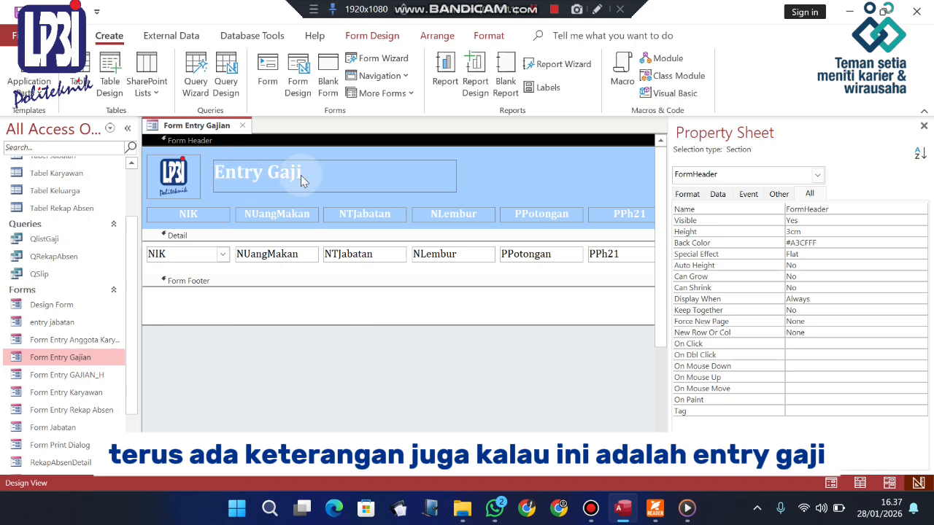
{"action": "left_click", "coordinate": [322, 349]}
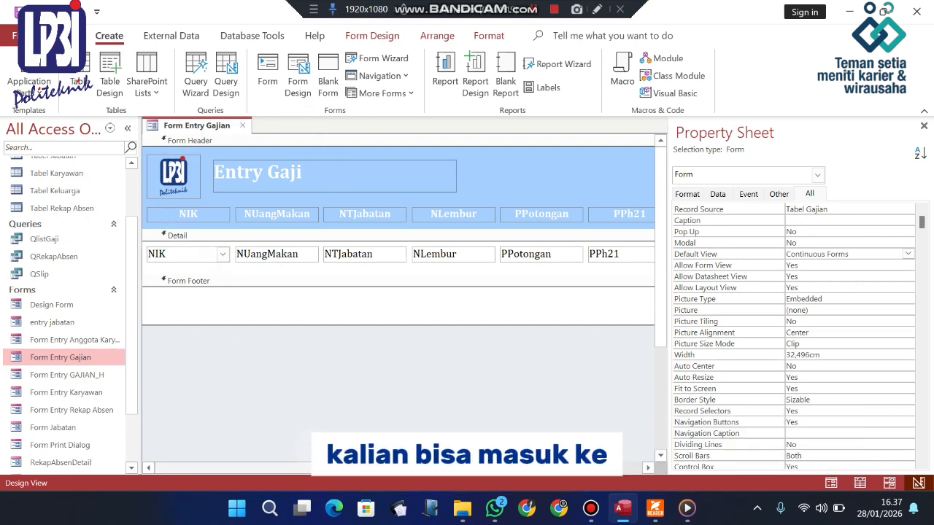
Step: Show the list of existing fields that can be added to the form
{"action": "left_click", "coordinate": [343, 37]}
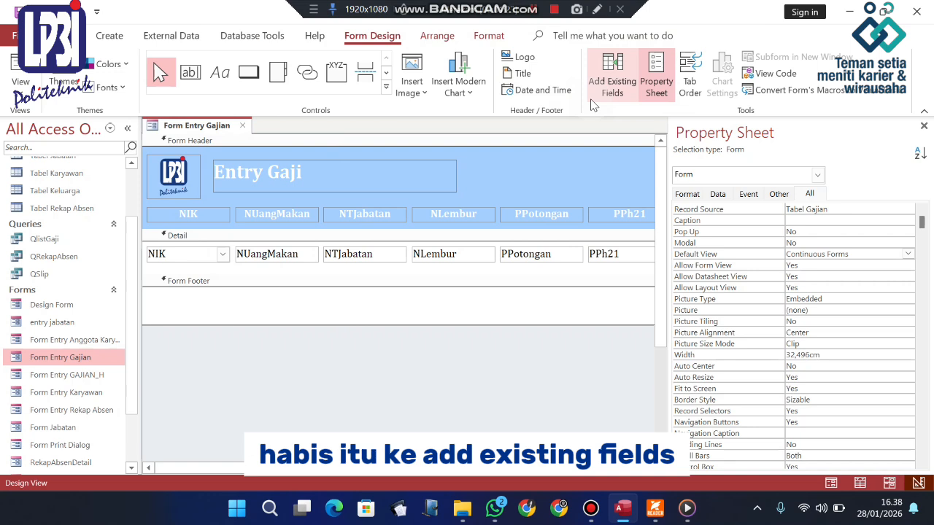
{"action": "left_click", "coordinate": [610, 84]}
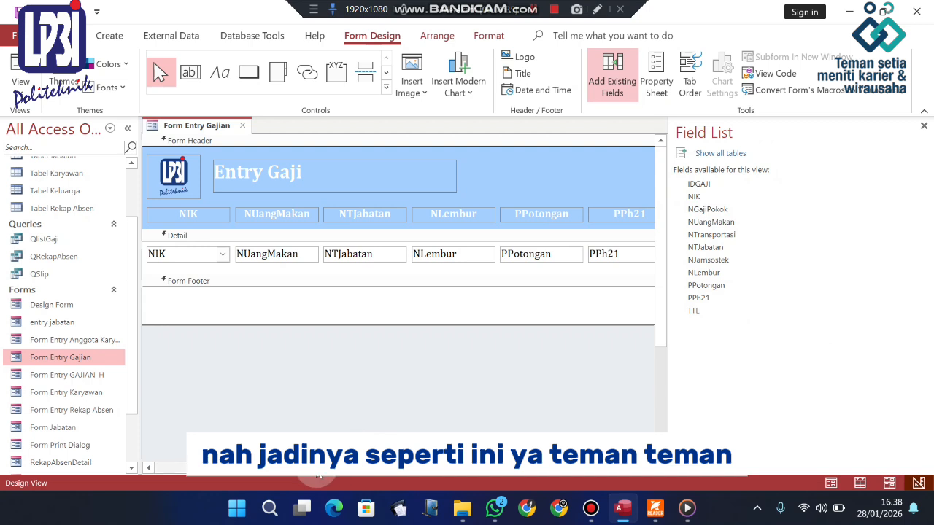
{"action": "left_click_drag", "start_coordinate": [318, 471], "coordinate": [298, 495]}
Step: Examine the NIK and NUangMakan column labels in the form header and the matching controls in the Detail section
{"action": "left_click", "coordinate": [172, 213]}
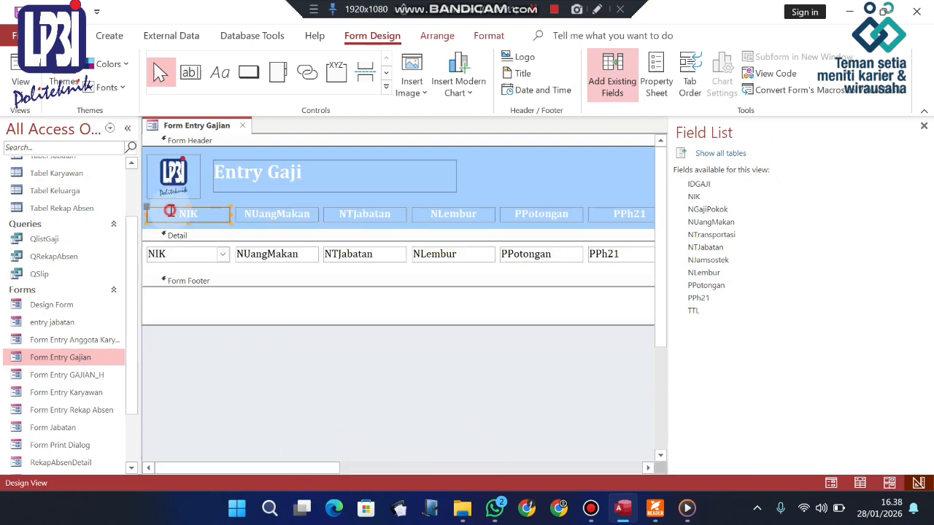
{"action": "left_click", "coordinate": [248, 212]}
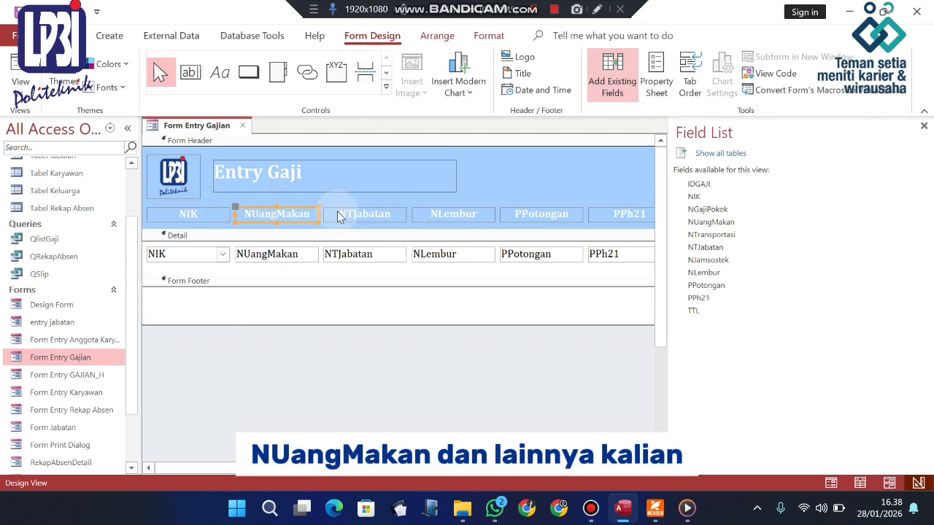
{"action": "left_click", "coordinate": [211, 267]}
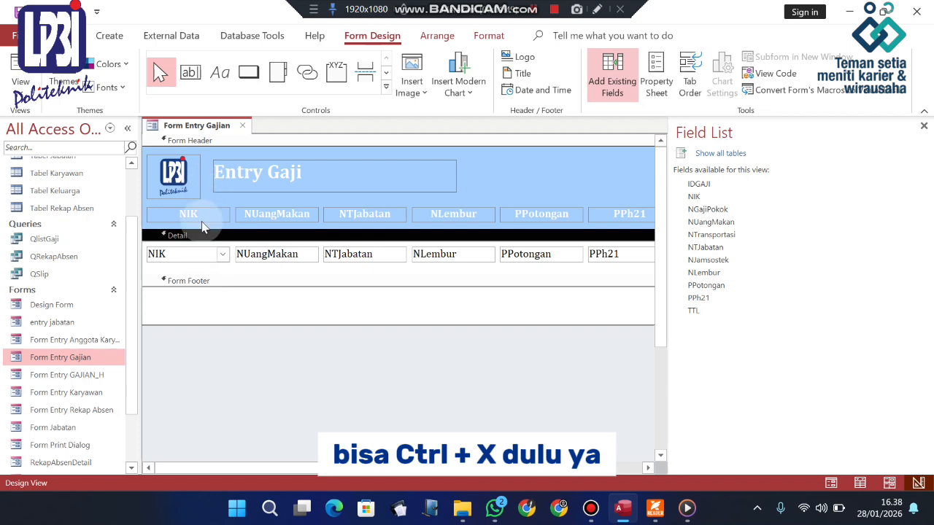
{"action": "left_click", "coordinate": [201, 271]}
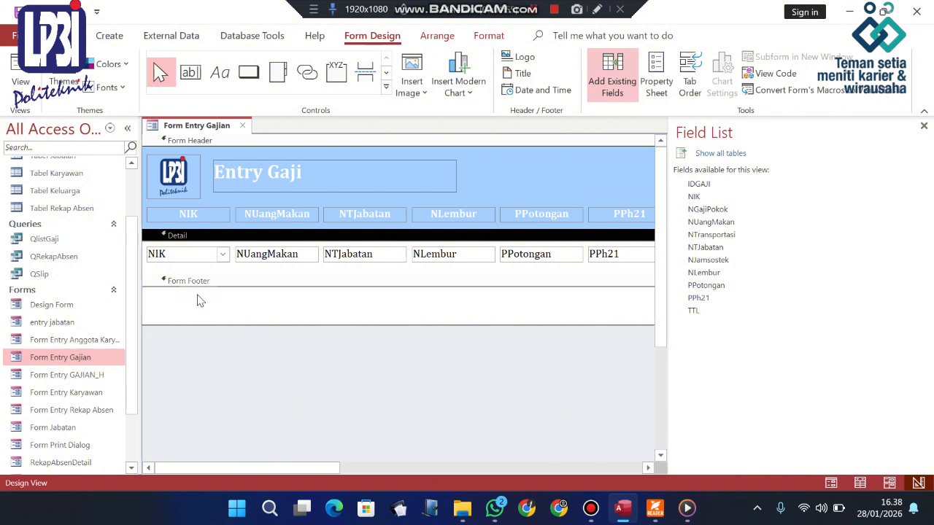
{"action": "left_click", "coordinate": [195, 222]}
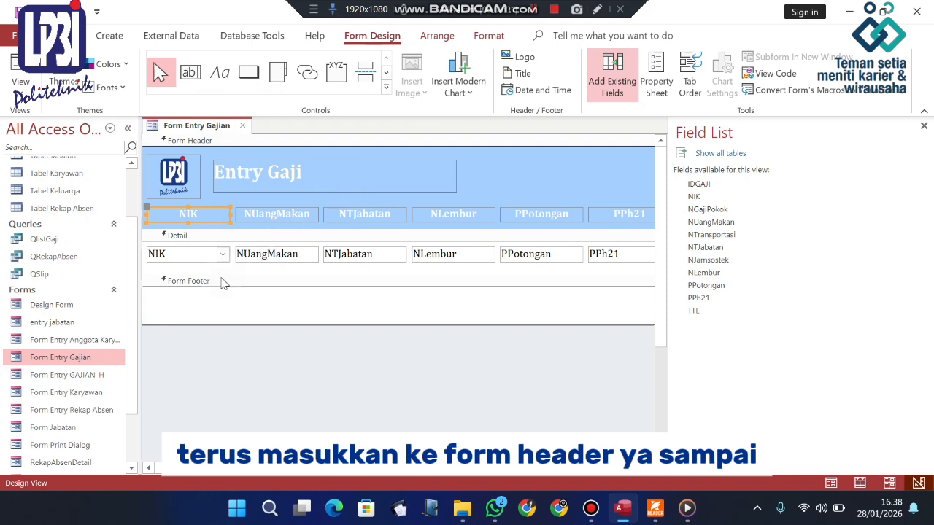
{"action": "left_click_drag", "start_coordinate": [298, 470], "coordinate": [449, 471]}
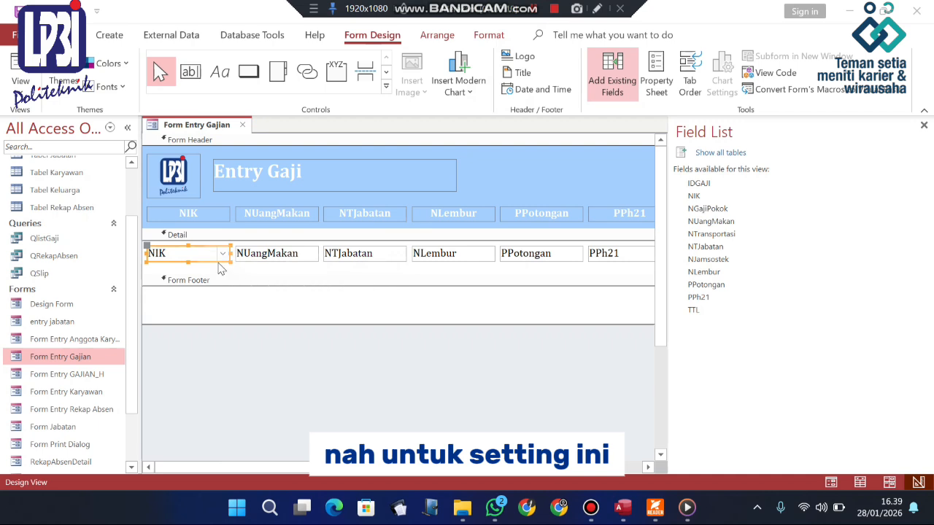
Step: Open the Row Source of the Detail section's NIK combo box in the Query Builder
{"action": "left_click", "coordinate": [656, 82]}
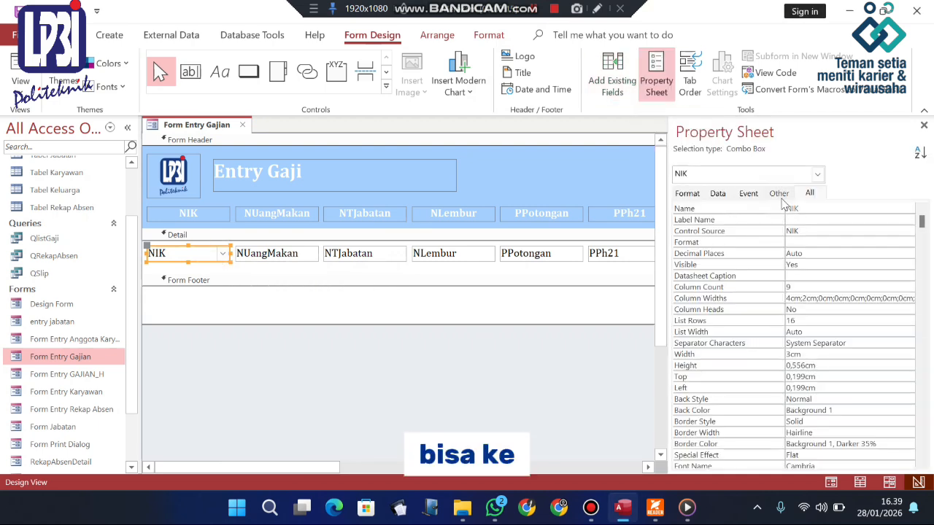
{"action": "left_click", "coordinate": [748, 194]}
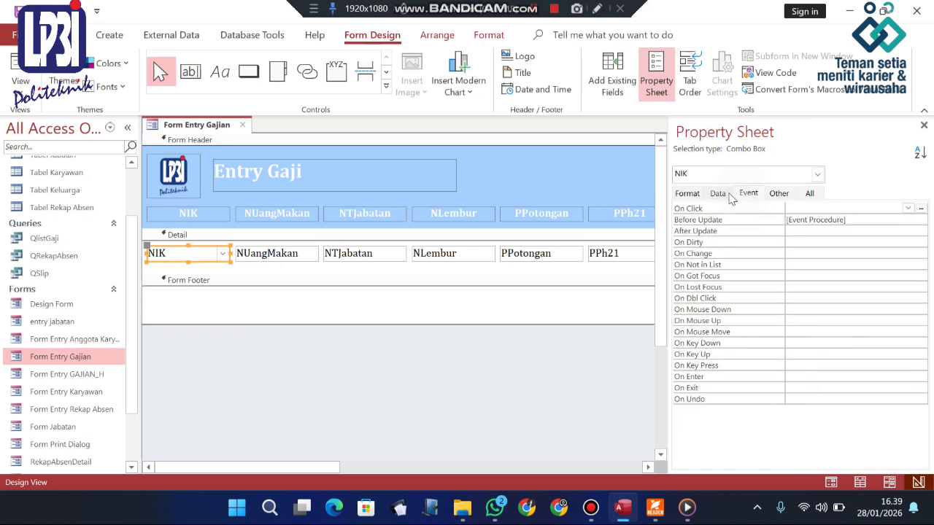
{"action": "left_click", "coordinate": [726, 197]}
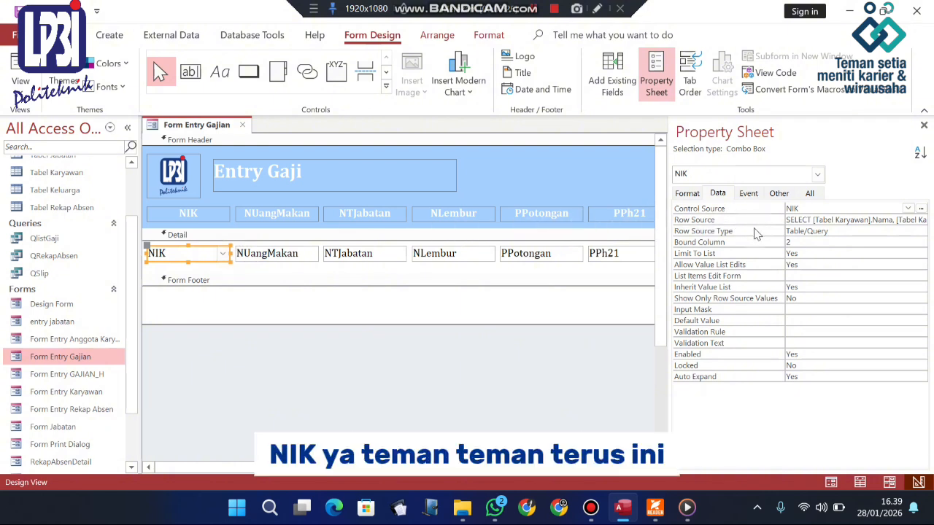
{"action": "left_click", "coordinate": [790, 219]}
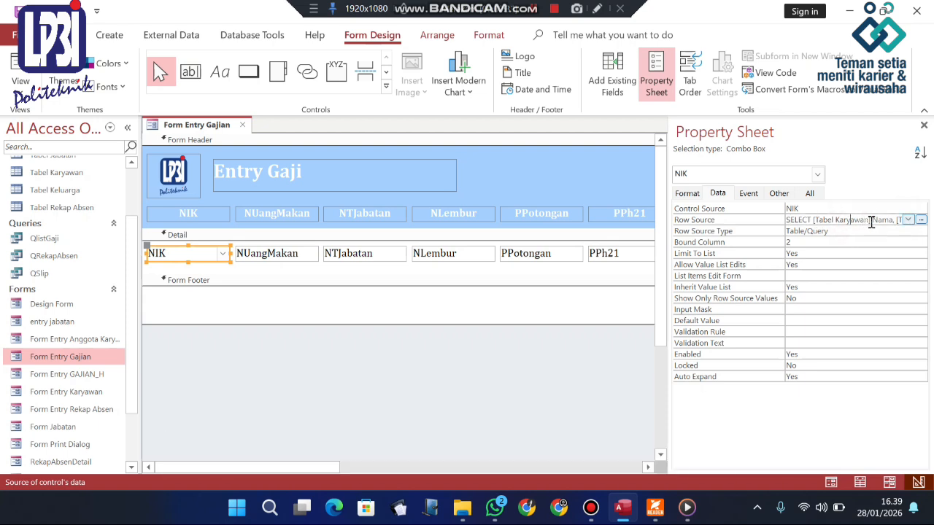
{"action": "left_click", "coordinate": [921, 220]}
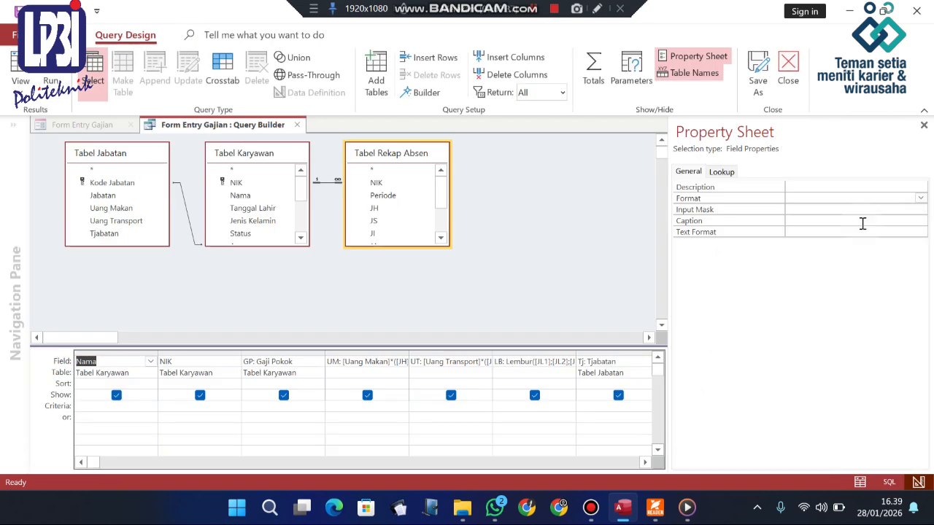
Step: View the tables used in the row source query and the list of tables available to add, then close that list
{"action": "left_click", "coordinate": [287, 295]}
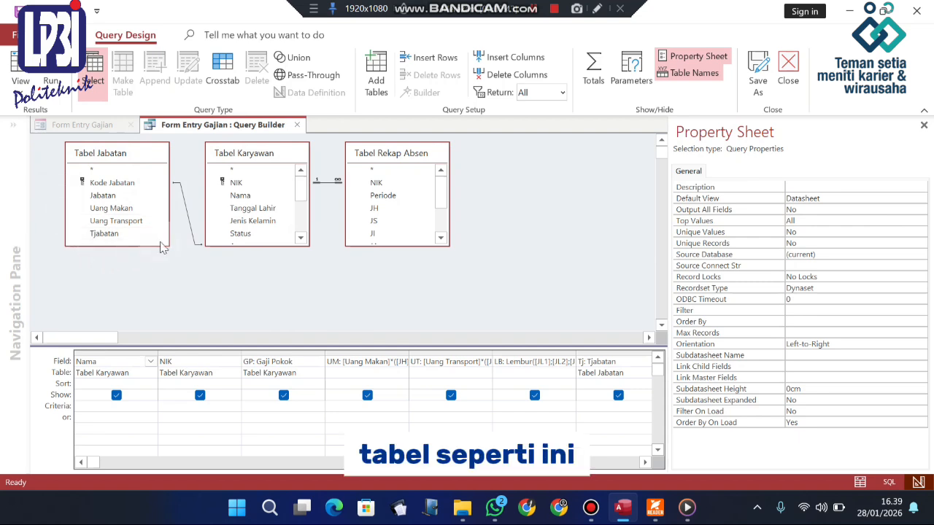
{"action": "left_click", "coordinate": [193, 274]}
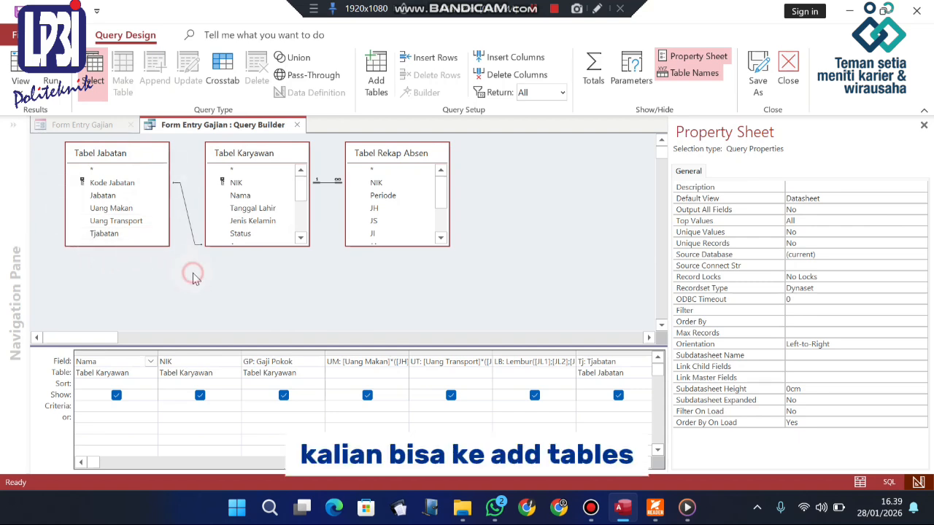
{"action": "left_click", "coordinate": [377, 73]}
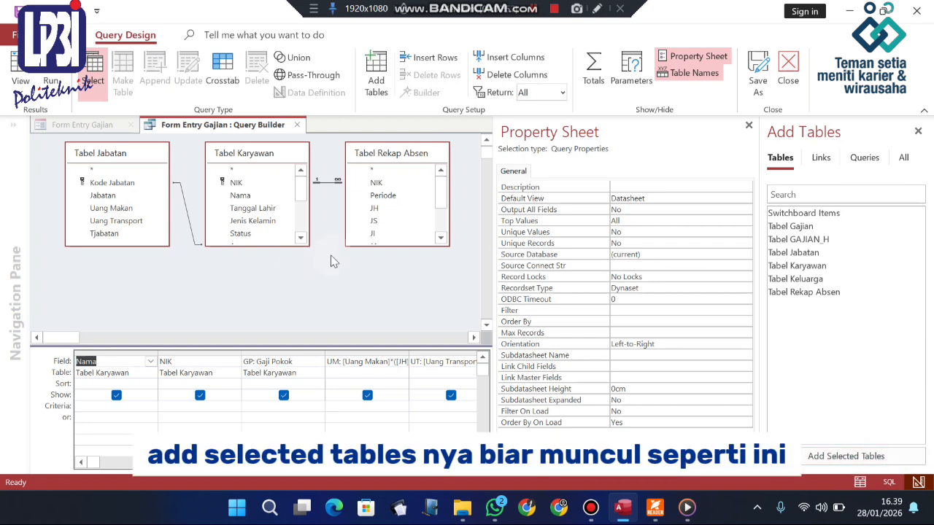
{"action": "left_click", "coordinate": [918, 131]}
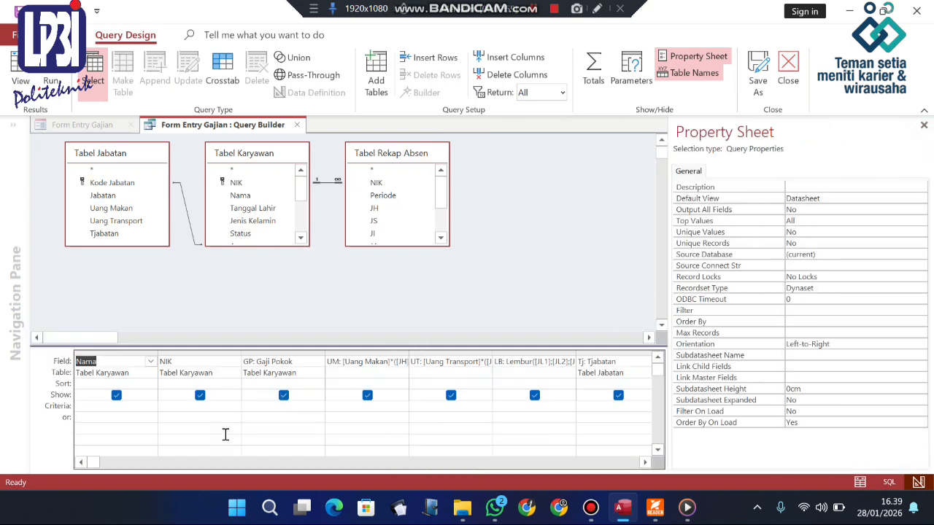
Step: Examine the query's field columns and their expressions, from Nama and NIK through UM, UT, LB, JAMS and PPH to Periode
{"action": "mouse_move", "coordinate": [93, 462]}
{"action": "left_mouse_down"}
{"action": "mouse_move", "coordinate": [344, 465]}
{"action": "mouse_move", "coordinate": [110, 467]}
{"action": "left_mouse_up"}
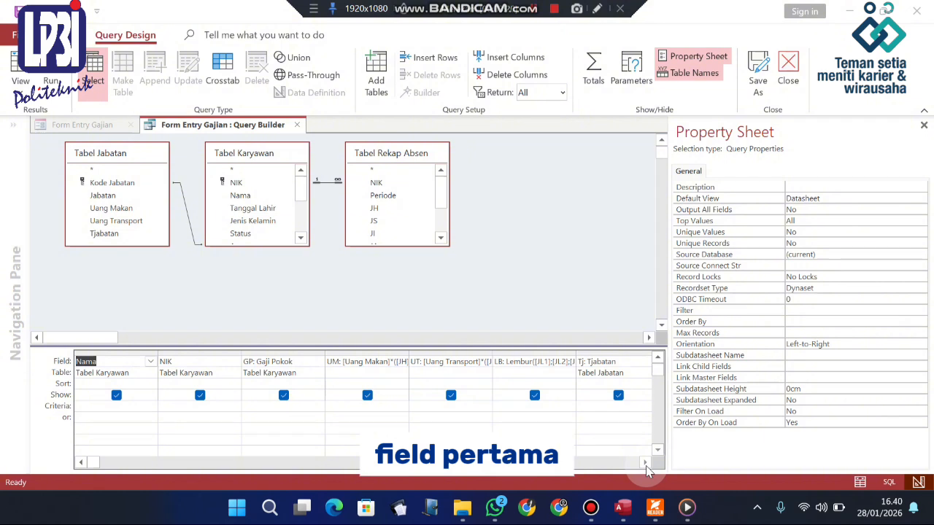
{"action": "left_click", "coordinate": [113, 365]}
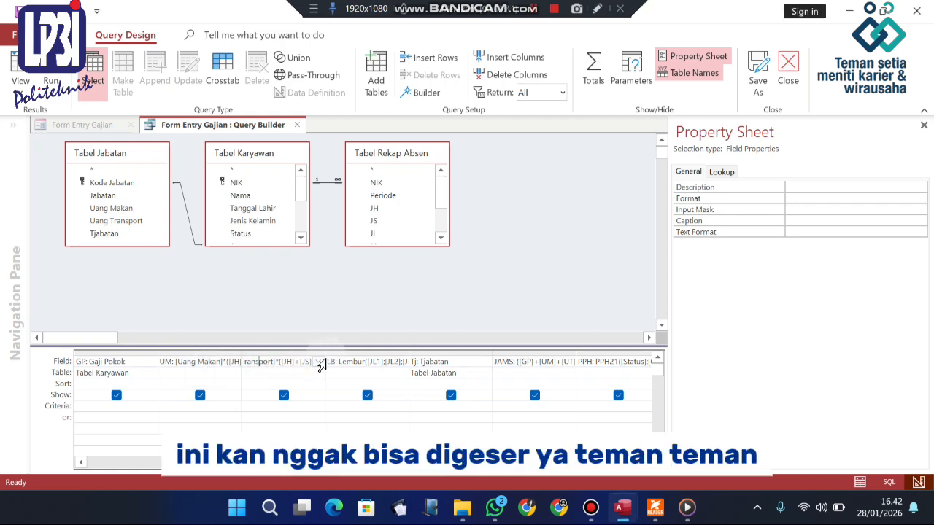
{"action": "left_click", "coordinate": [235, 361]}
{"action": "left_click", "coordinate": [248, 361]}
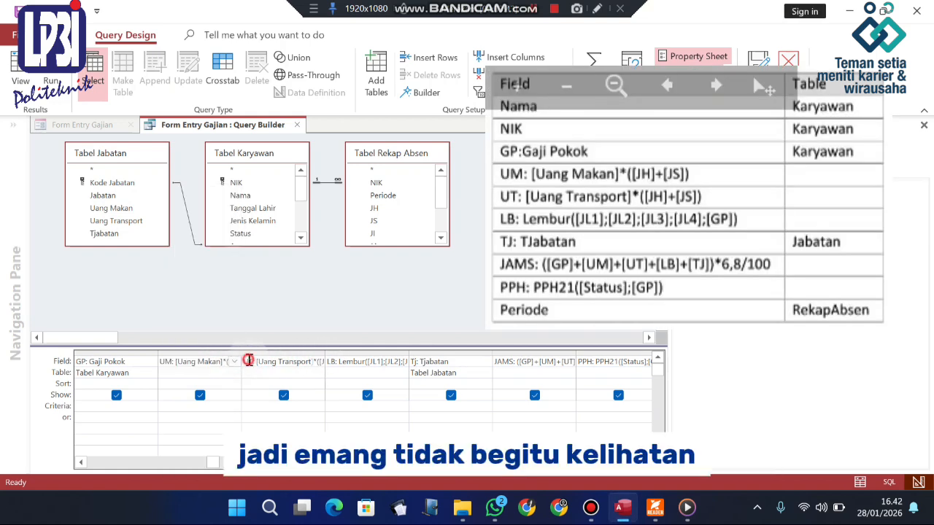
{"action": "left_click", "coordinate": [395, 361]}
{"action": "left_click", "coordinate": [544, 363]}
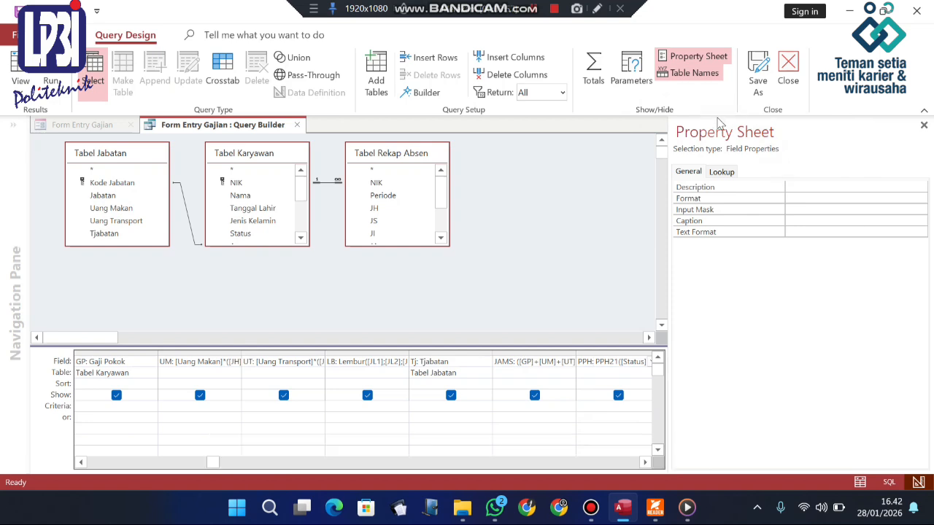
{"action": "left_click", "coordinate": [644, 463]}
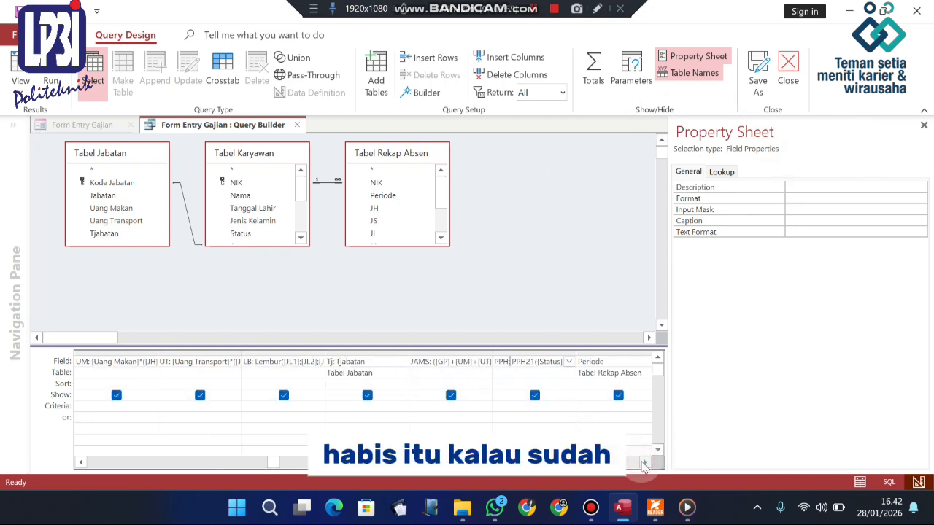
Step: View the last field columns of the row source query, then close the query and return to the form design
{"action": "left_click", "coordinate": [644, 462]}
{"action": "left_click", "coordinate": [645, 462]}
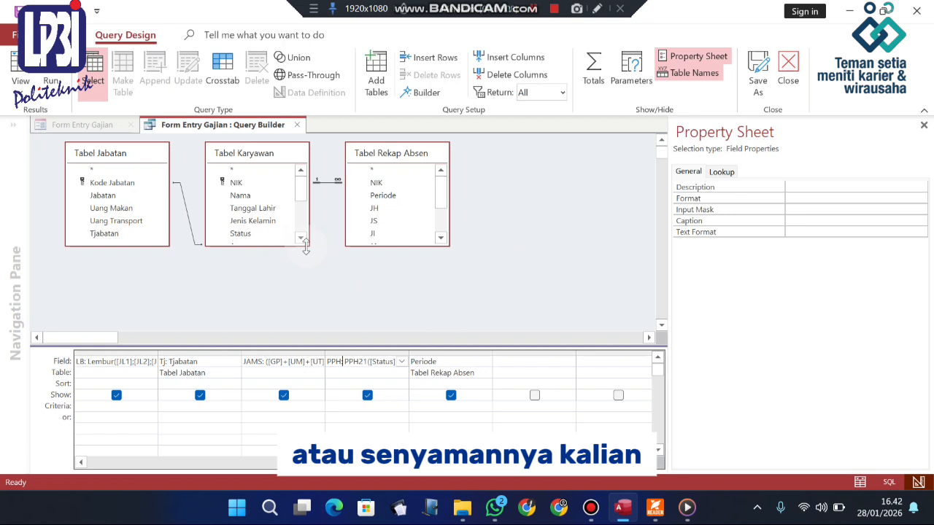
{"action": "left_click", "coordinate": [334, 309]}
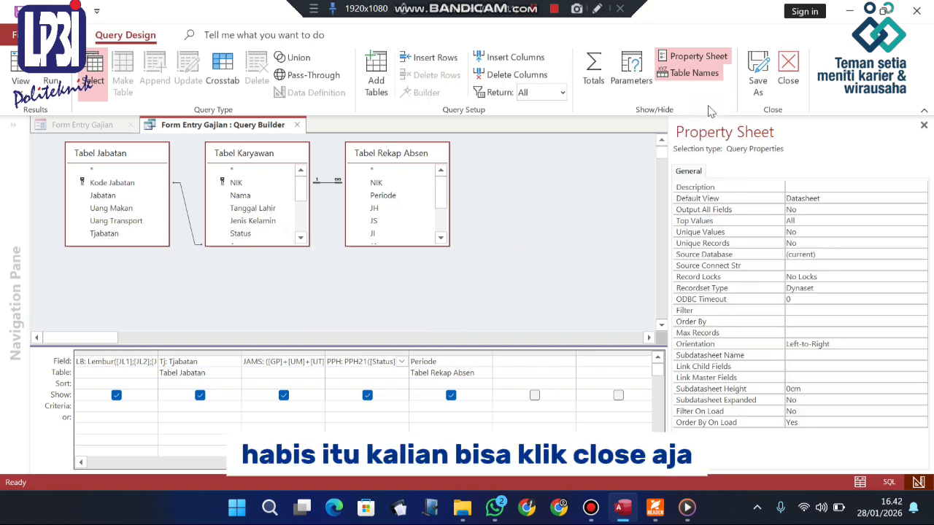
{"action": "left_click", "coordinate": [789, 73]}
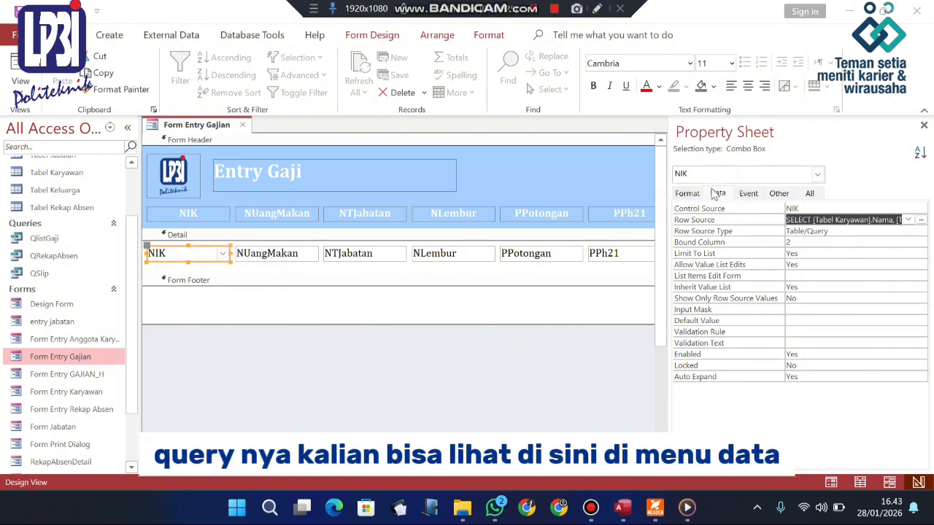
Step: Check the Row Source, the Row Source Type options and the Bound Column property of the NIK combo box
{"action": "left_click", "coordinate": [856, 219]}
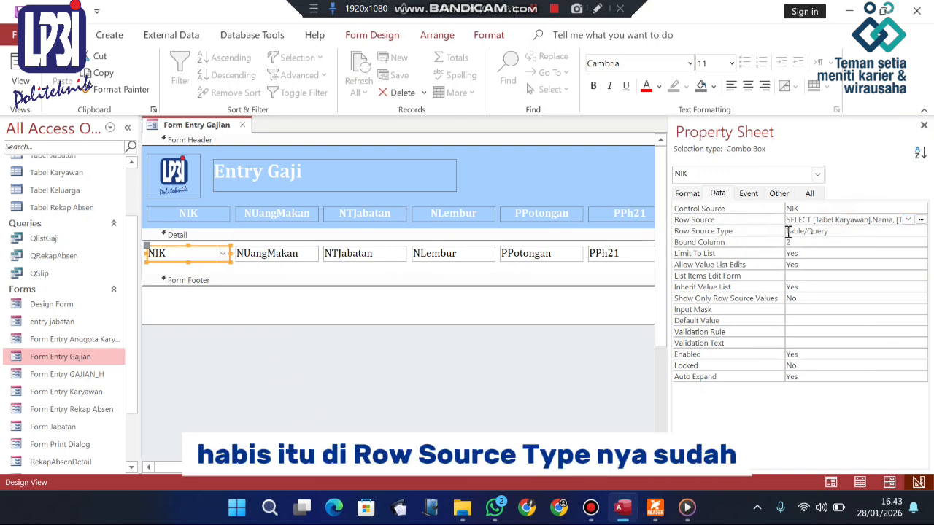
{"action": "left_click", "coordinate": [808, 230]}
{"action": "left_click", "coordinate": [921, 231]}
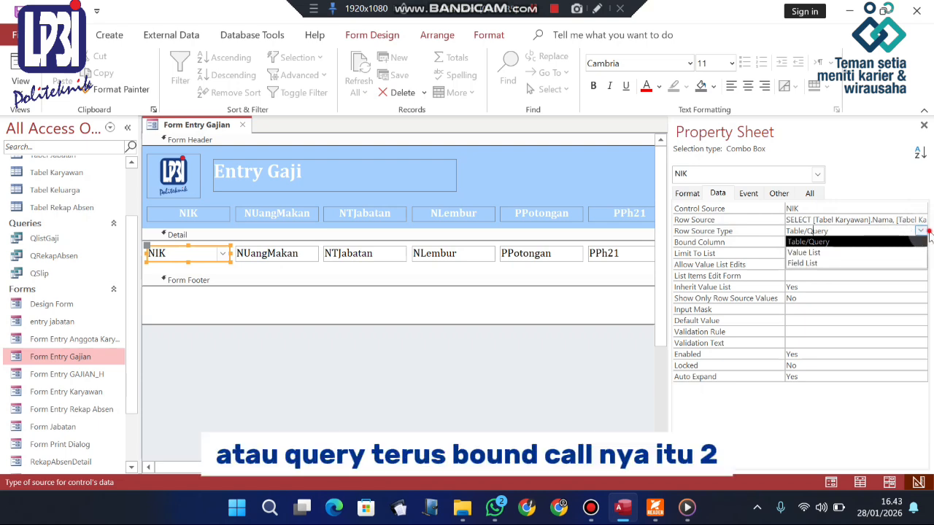
{"action": "left_click", "coordinate": [924, 241]}
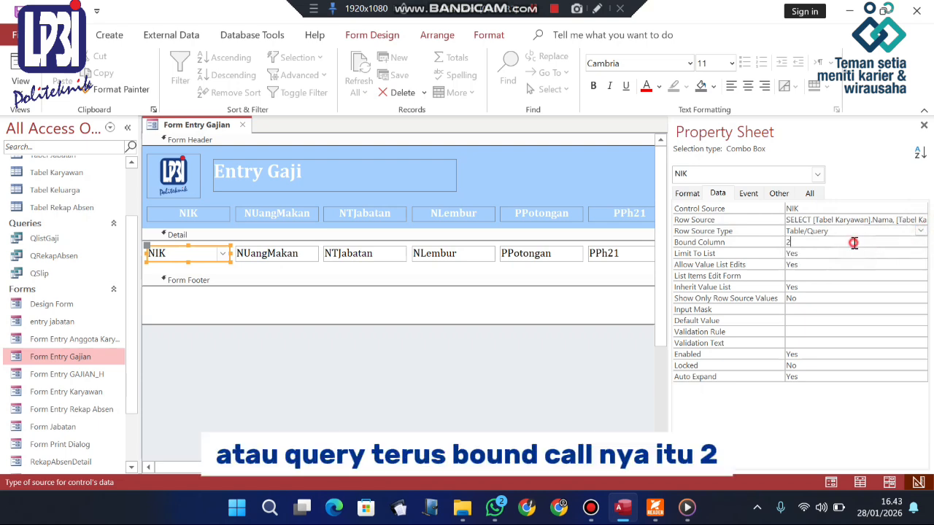
{"action": "left_click", "coordinate": [854, 243]}
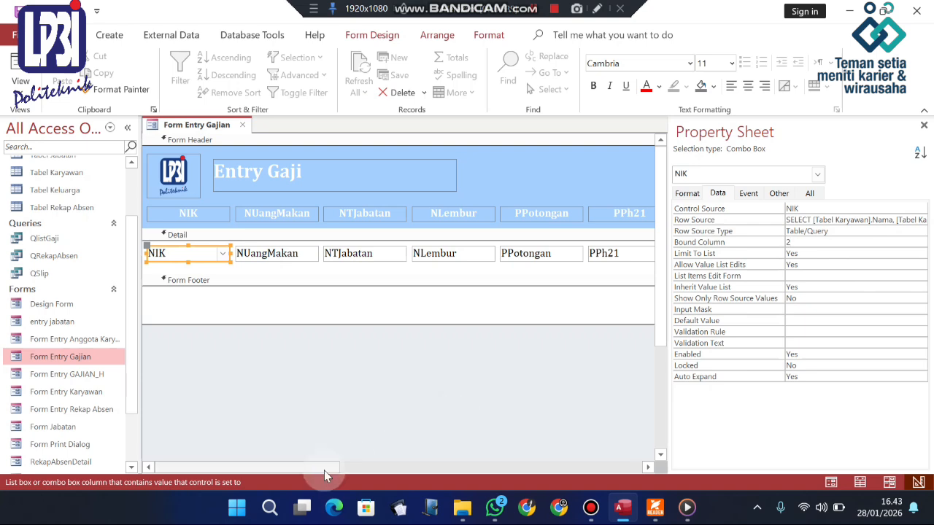
Step: Check the Format property of the NGajiPokok text box in the Detail section
{"action": "left_click_drag", "start_coordinate": [358, 467], "coordinate": [546, 452]}
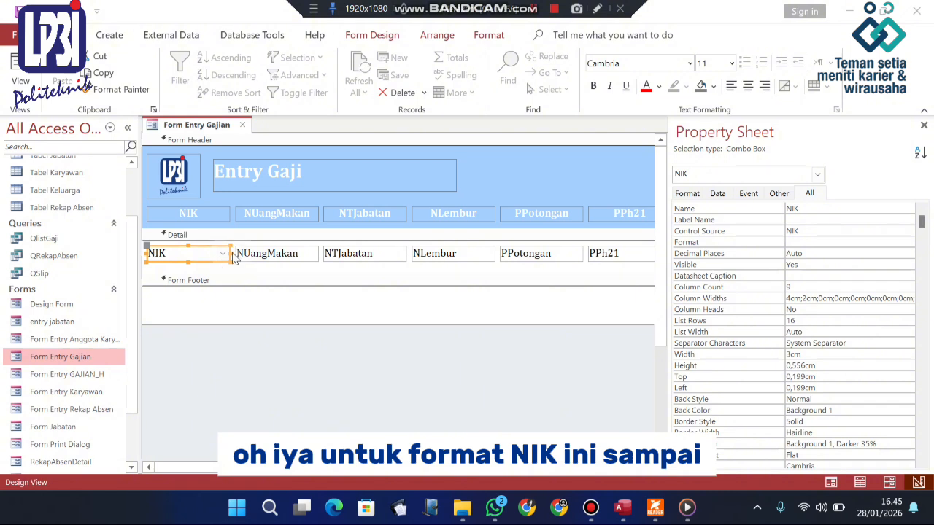
{"action": "left_click_drag", "start_coordinate": [339, 467], "coordinate": [498, 445]}
{"action": "left_click", "coordinate": [519, 252]}
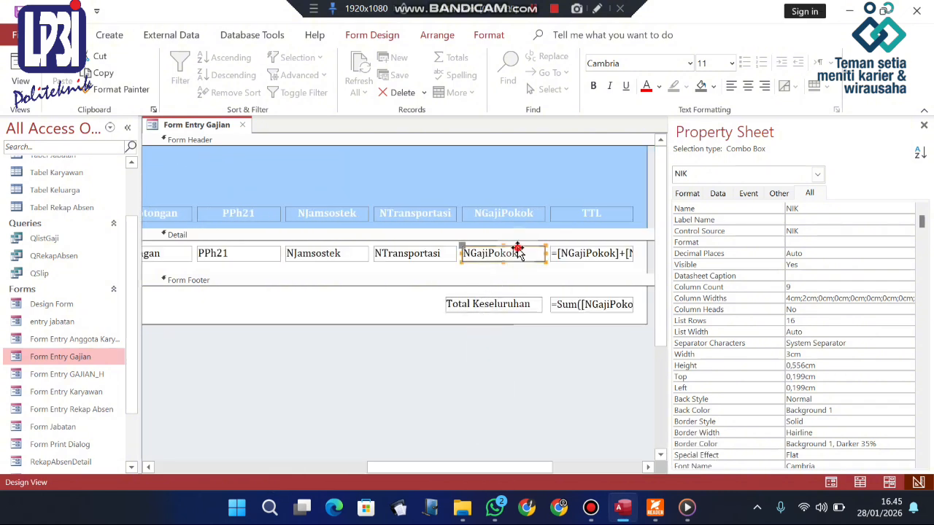
{"action": "left_click", "coordinate": [595, 253]}
{"action": "left_click", "coordinate": [485, 260]}
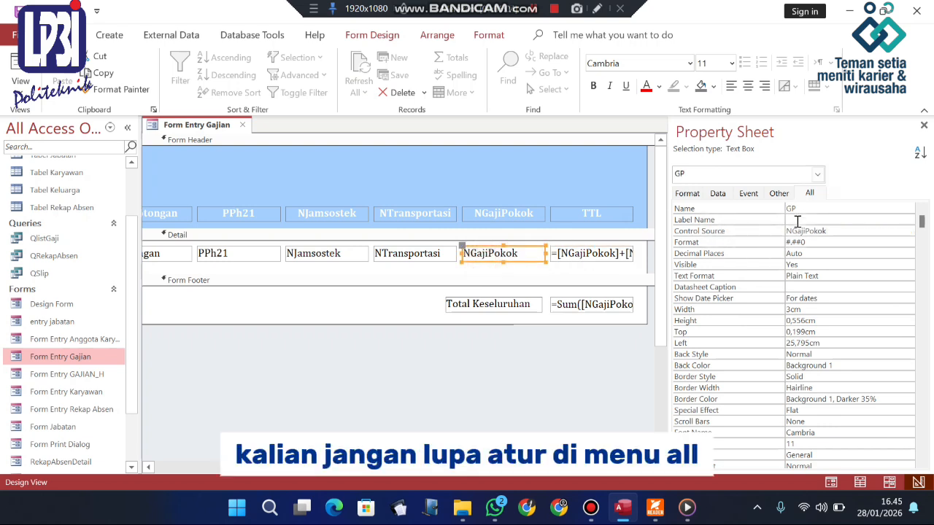
{"action": "left_click", "coordinate": [811, 242]}
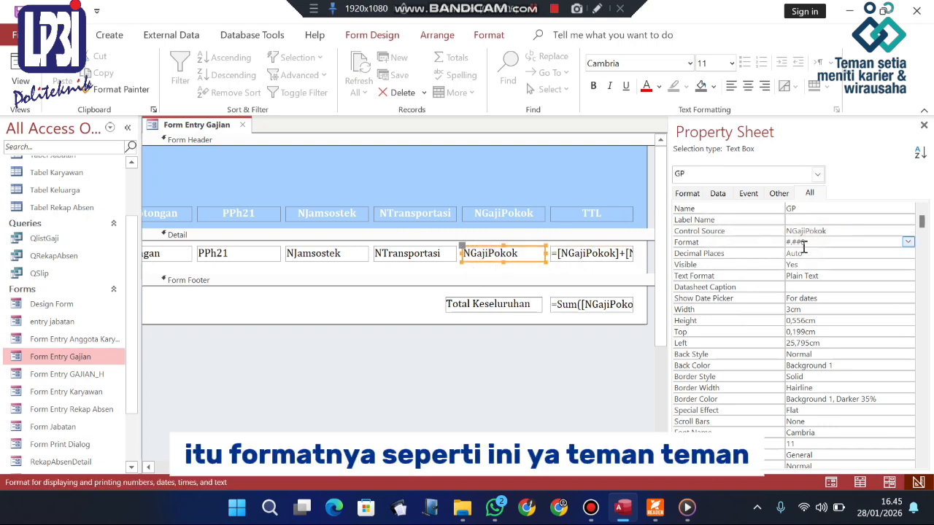
Step: Review the Control Source expression of the Detail section's TTL text box in the Expression Builder and accept it
{"action": "left_click", "coordinate": [560, 256]}
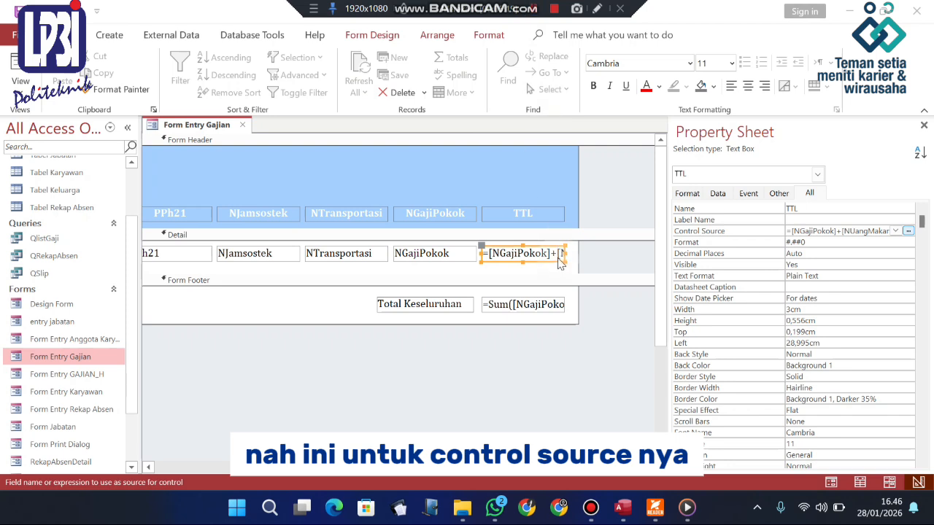
{"action": "left_click", "coordinate": [908, 230]}
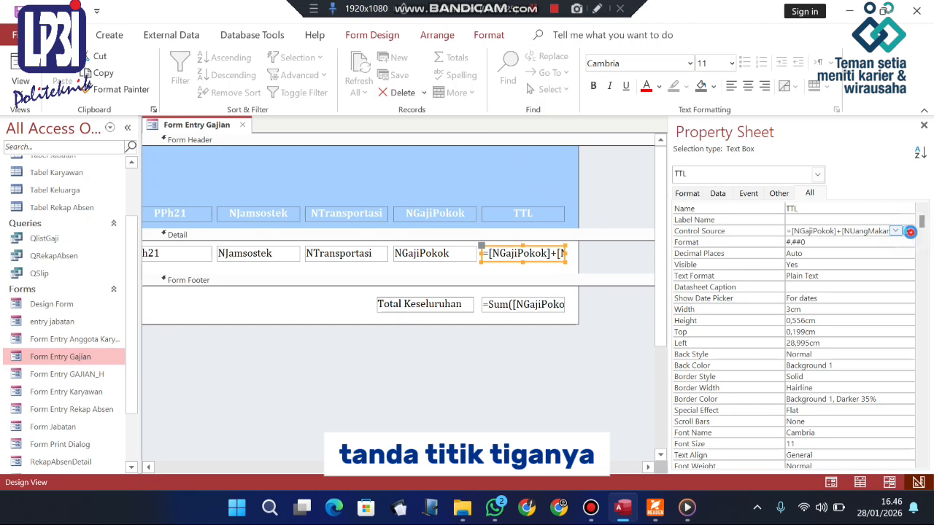
{"action": "left_click", "coordinate": [910, 232]}
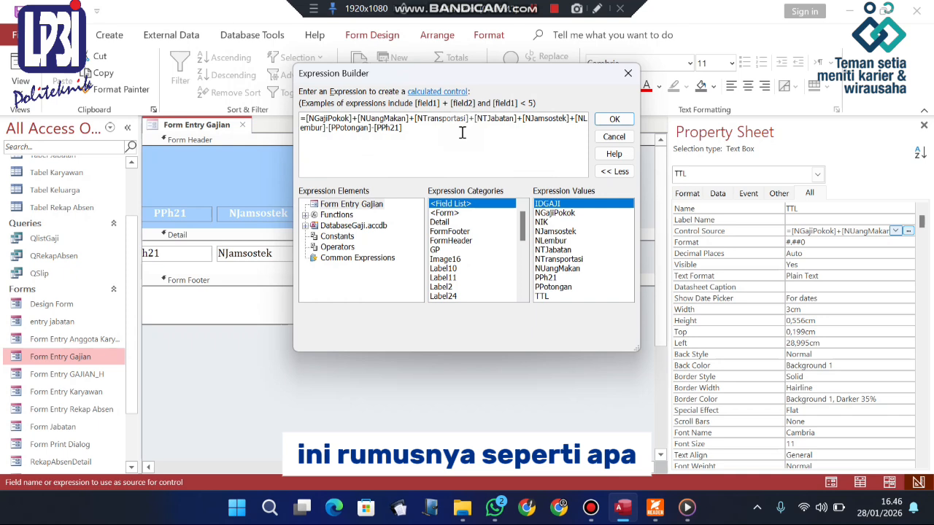
{"action": "left_click", "coordinate": [626, 122]}
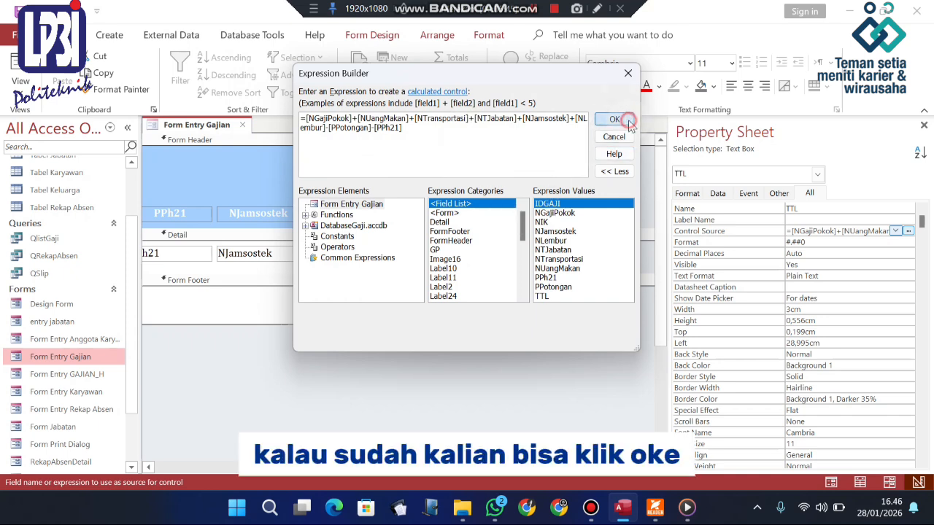
Step: Review the Sum expression in the Control Source of the Form Footer's total text box, then accept it
{"action": "left_click", "coordinate": [554, 305]}
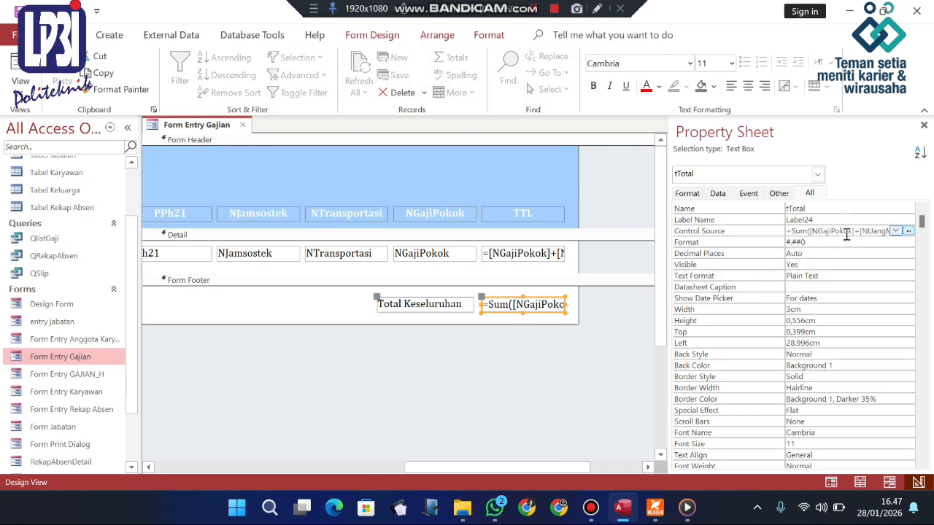
{"action": "left_click", "coordinate": [847, 231]}
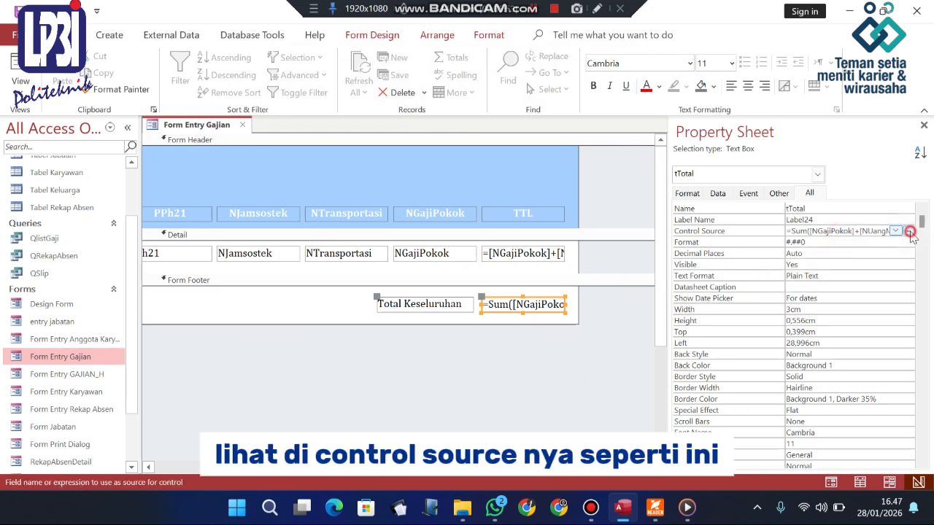
{"action": "left_click", "coordinate": [909, 231]}
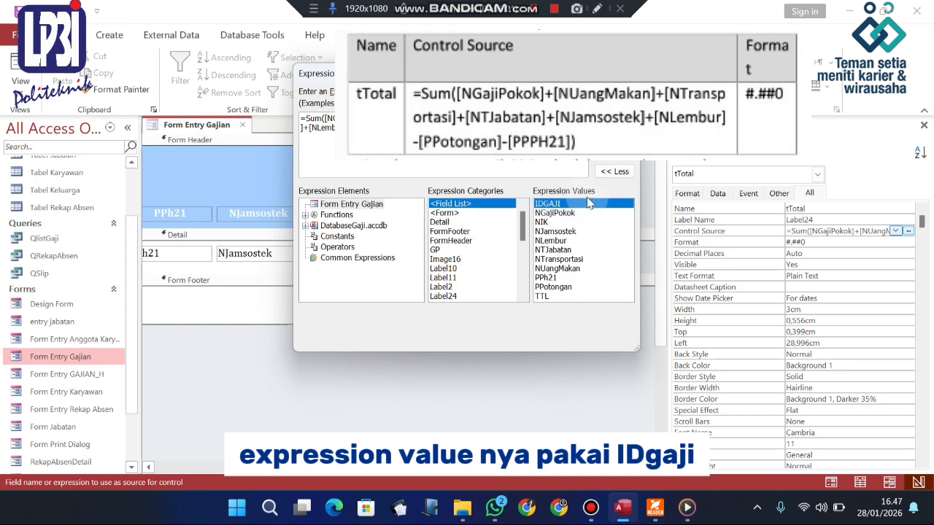
{"action": "left_click_drag", "start_coordinate": [497, 81], "coordinate": [233, 93]}
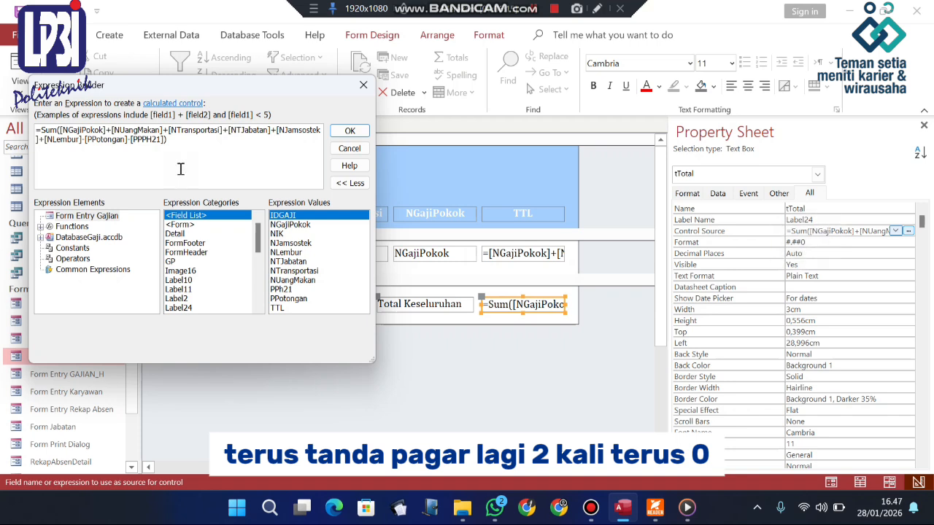
{"action": "left_click", "coordinate": [350, 132]}
Step: Look over the Detail section's fields and check the caption of the Total Keseluruhan label in the Form Footer
{"action": "left_click_drag", "start_coordinate": [507, 468], "coordinate": [191, 479]}
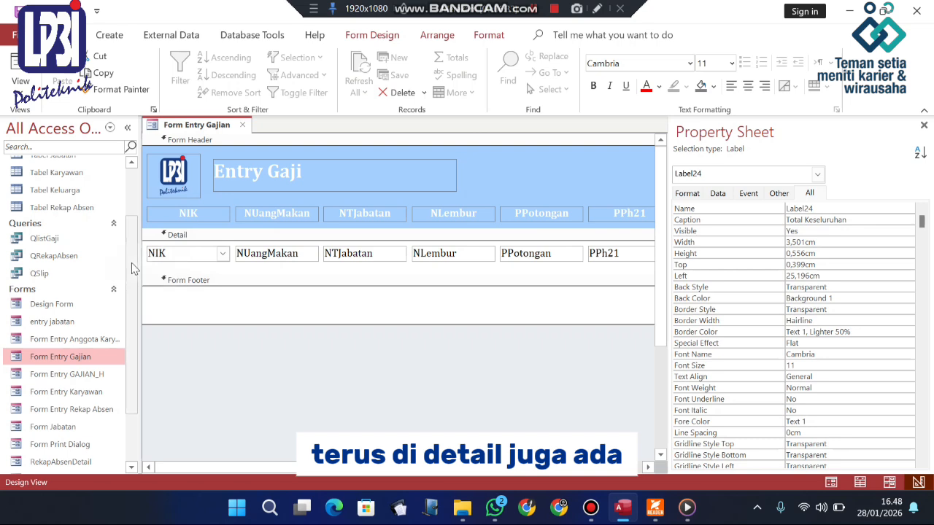
{"action": "left_click_drag", "start_coordinate": [259, 467], "coordinate": [473, 465]}
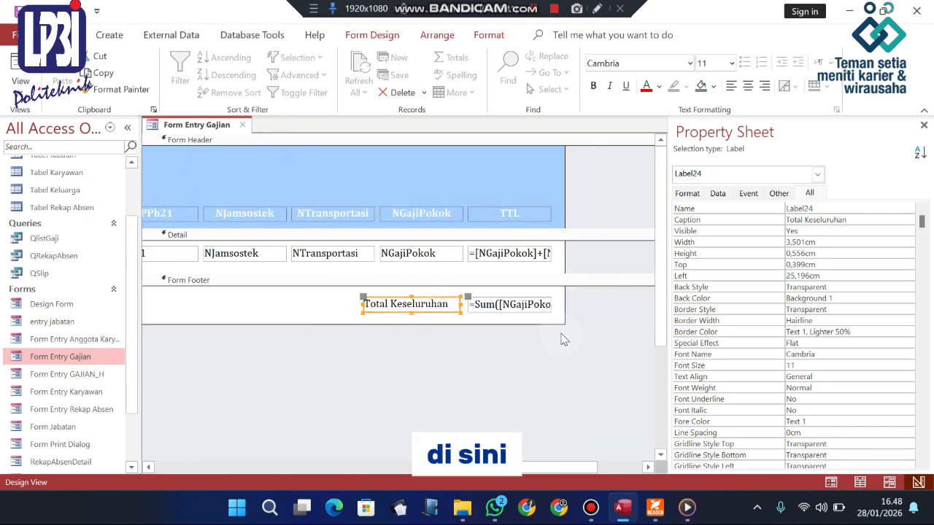
{"action": "left_click", "coordinate": [427, 305]}
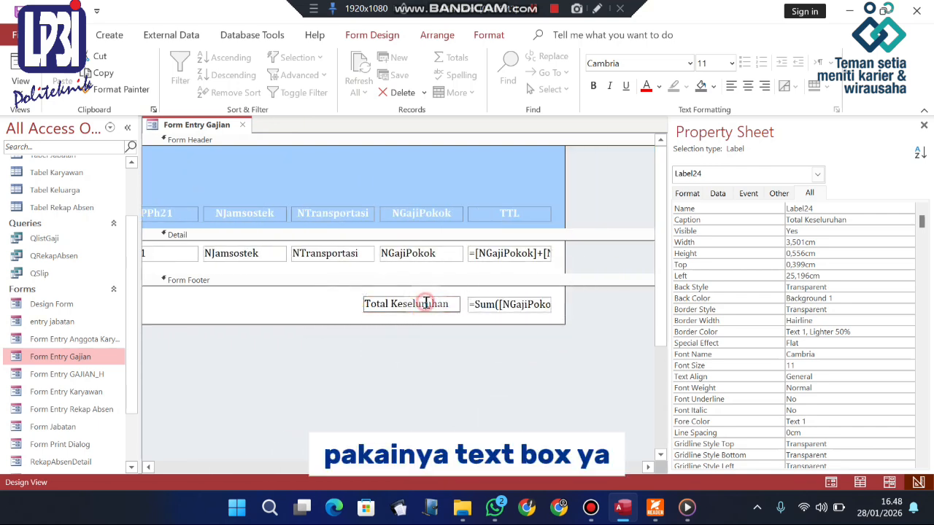
{"action": "left_click", "coordinate": [436, 344]}
{"action": "left_click", "coordinate": [424, 305]}
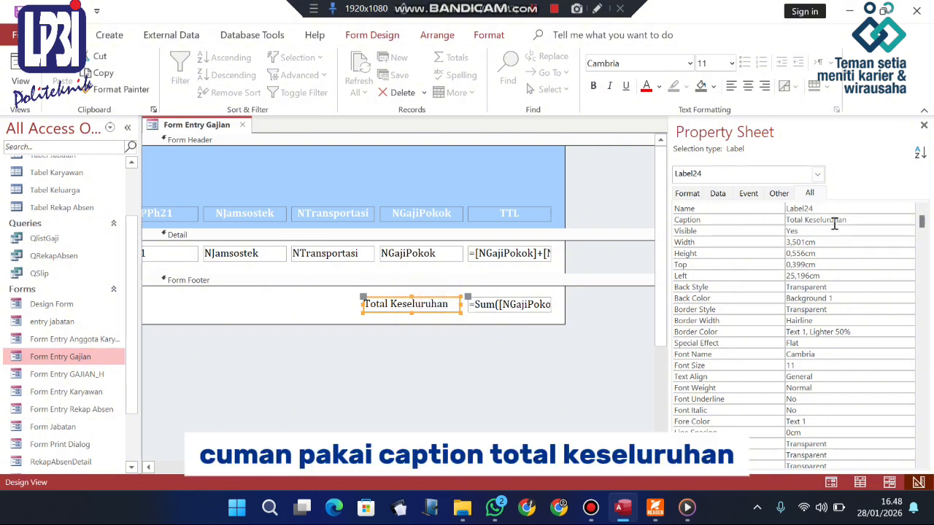
Step: Open the footer total's Control Source in the Expression Builder again, then close the builder
{"action": "left_click", "coordinate": [511, 308]}
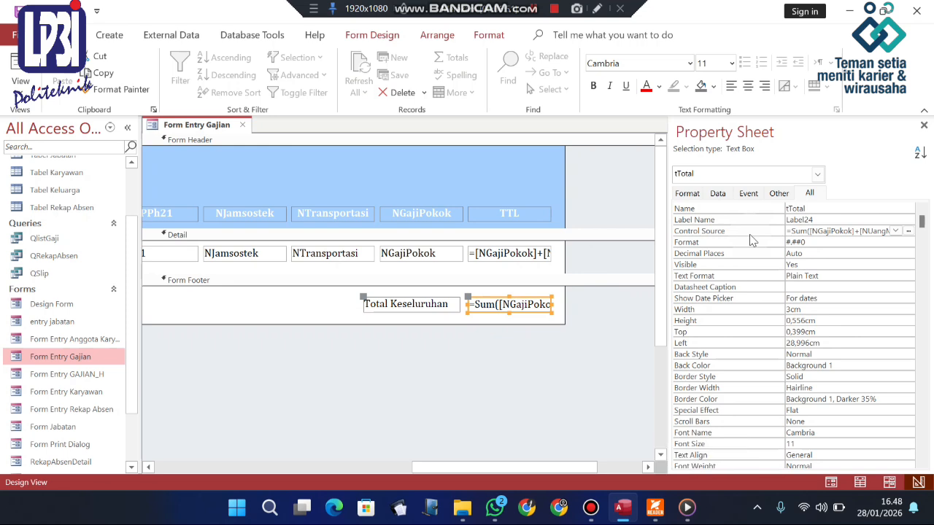
{"action": "left_click", "coordinate": [836, 230]}
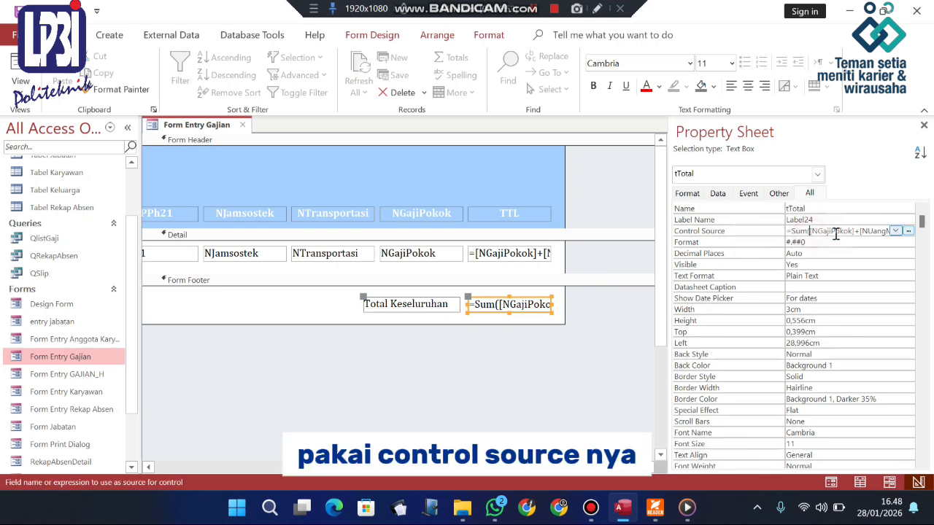
{"action": "left_click", "coordinate": [909, 231]}
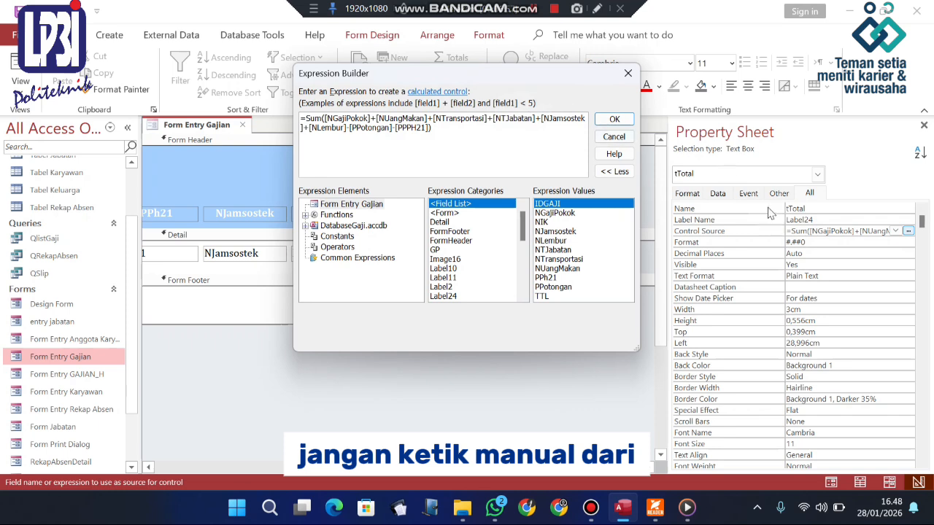
{"action": "left_click", "coordinate": [622, 78]}
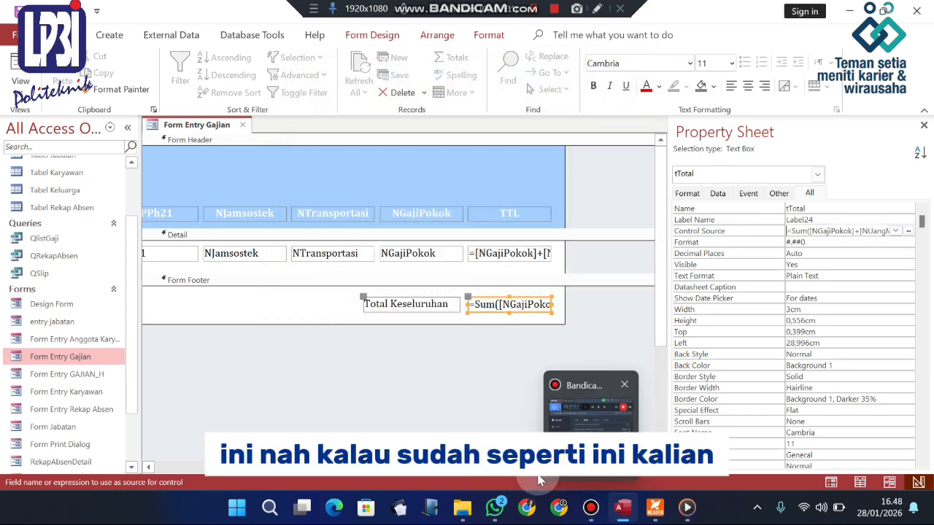
Step: Examine the VBA code of the NIK combo box's Before Update event procedure, then close the code editor
{"action": "left_click_drag", "start_coordinate": [514, 470], "coordinate": [182, 478]}
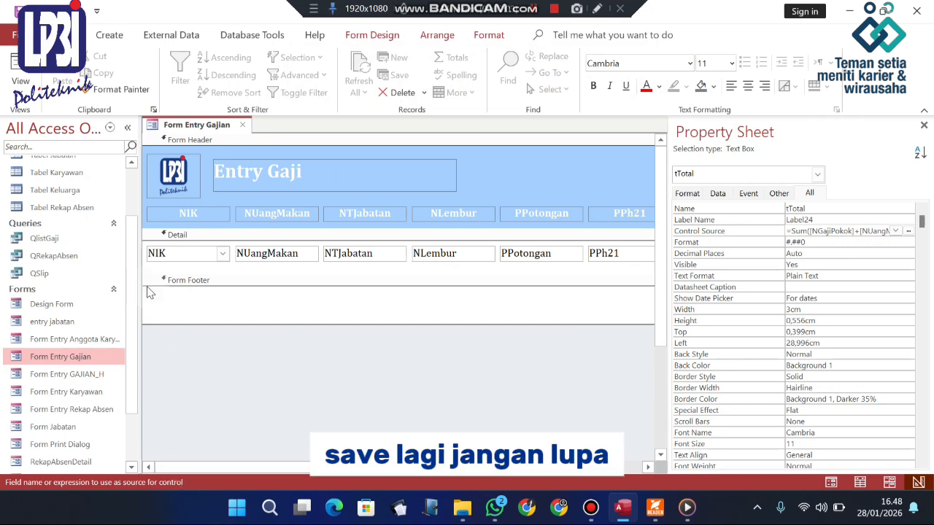
{"action": "scroll", "coordinate": [122, 169], "scroll_direction": "down", "scroll_amount": 3}
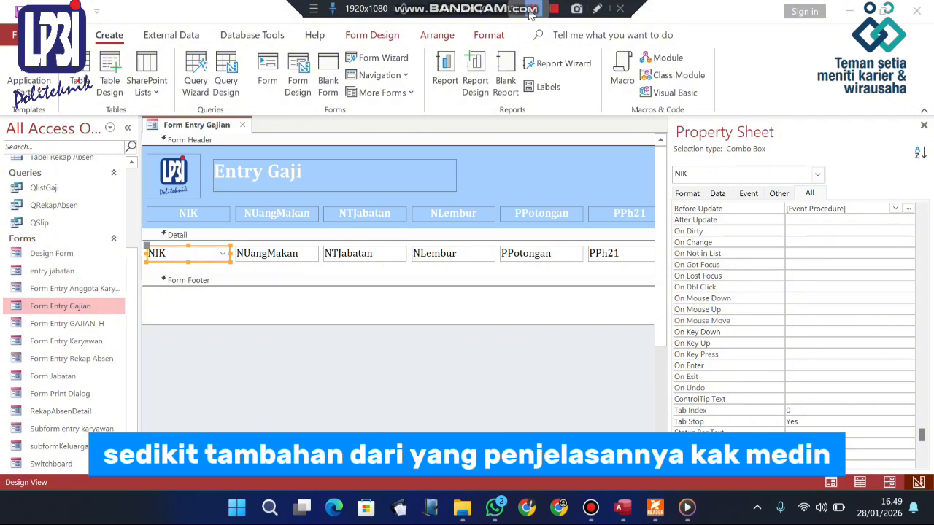
{"action": "left_click", "coordinate": [217, 257]}
{"action": "left_click", "coordinate": [230, 282]}
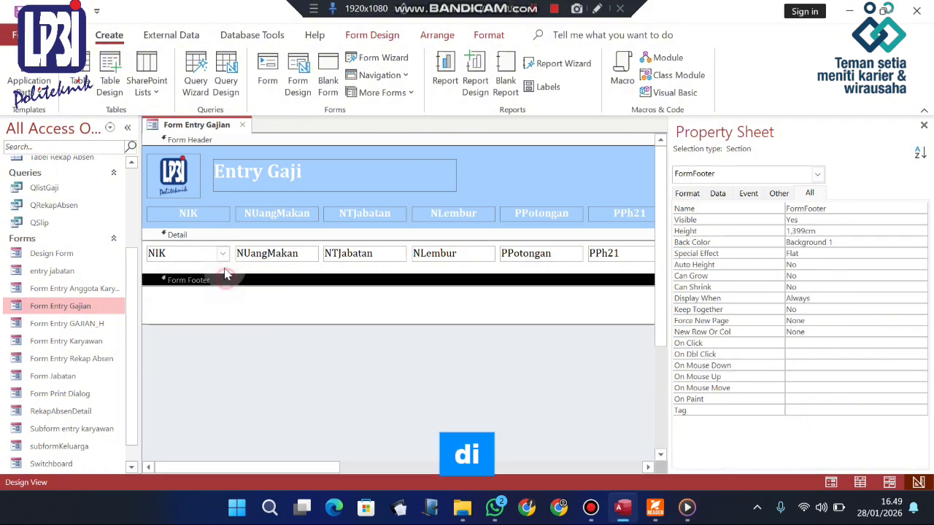
{"action": "left_click", "coordinate": [214, 259]}
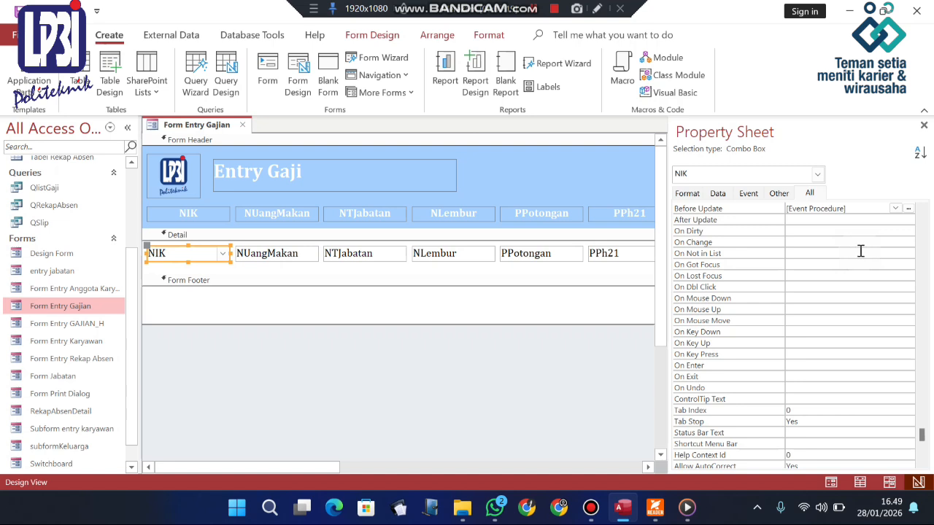
{"action": "left_click", "coordinate": [748, 193]}
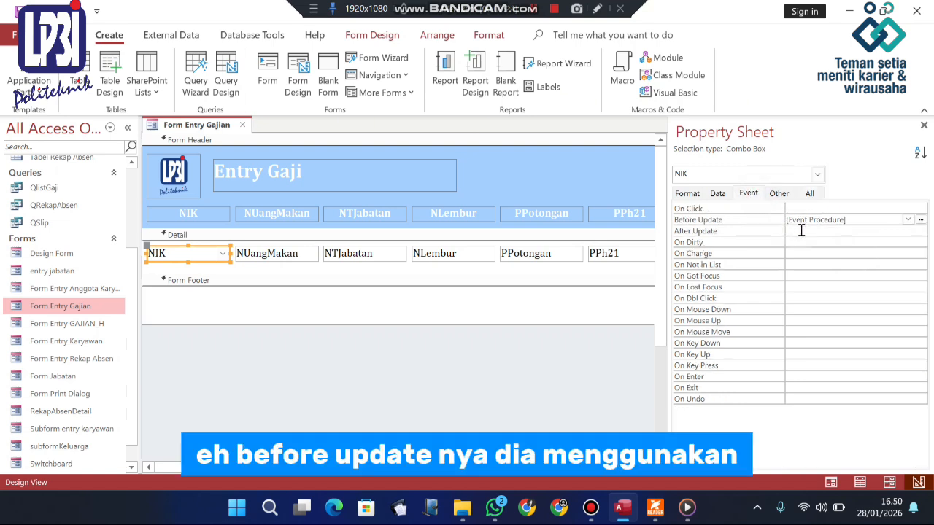
{"action": "left_click", "coordinate": [921, 221]}
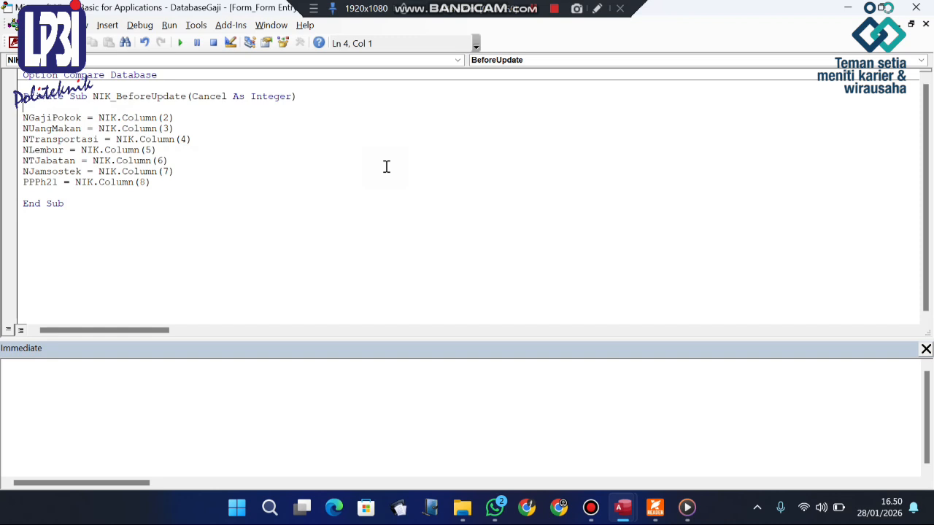
{"action": "left_click", "coordinate": [917, 8]}
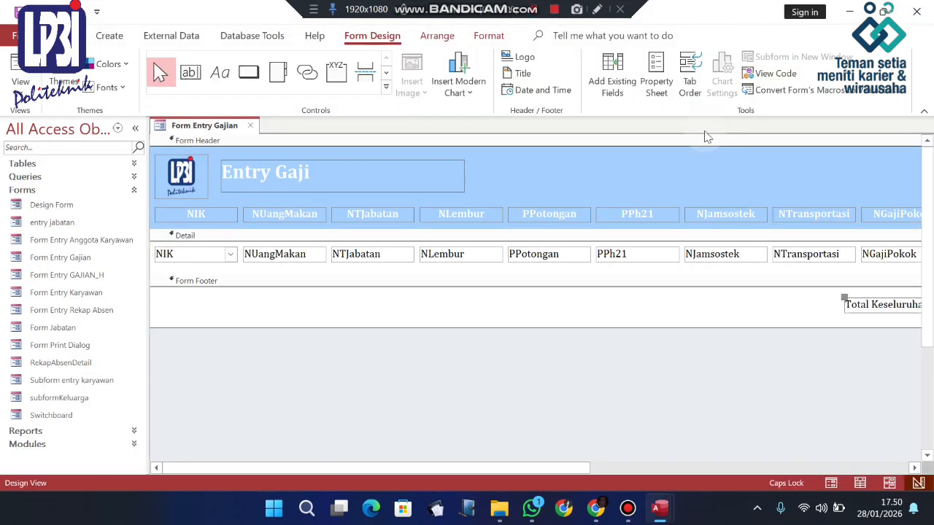
Step: Check the properties of the Form Footer's total text box, then look over the salary records of Form Entry Gajian in Form View
{"action": "left_click", "coordinate": [657, 84]}
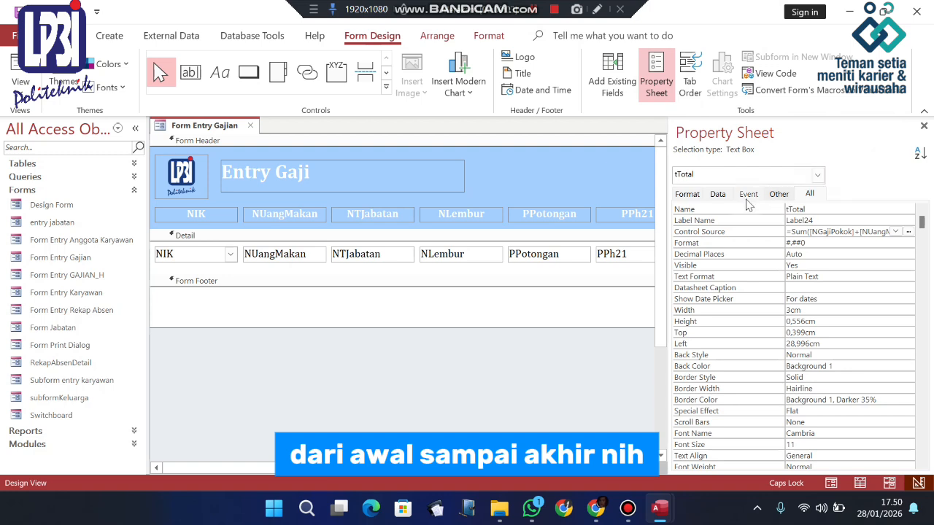
{"action": "left_click", "coordinate": [923, 125]}
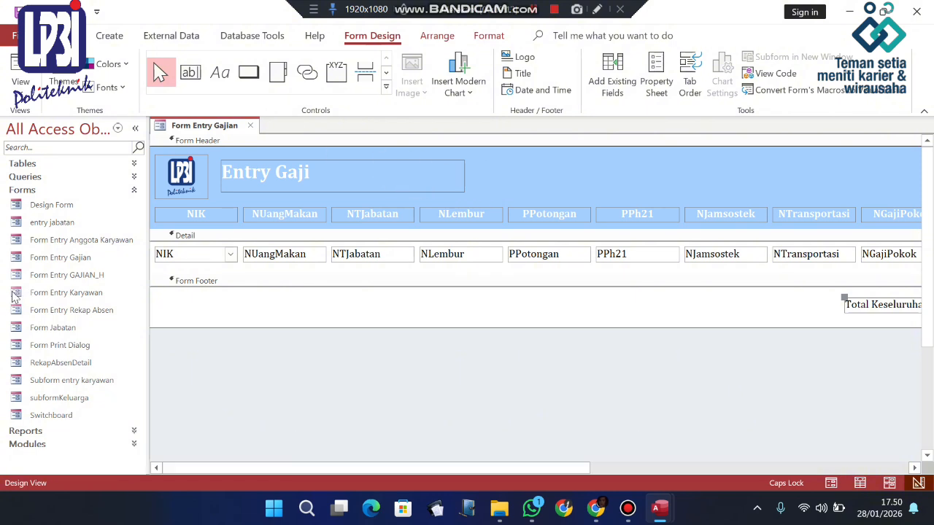
{"action": "double_click", "coordinate": [106, 259]}
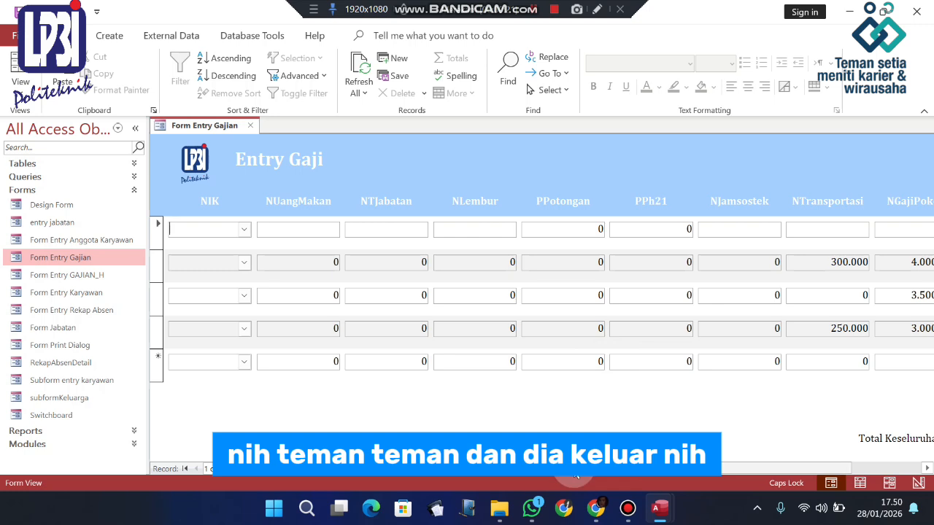
{"action": "left_click_drag", "start_coordinate": [579, 474], "coordinate": [592, 473]}
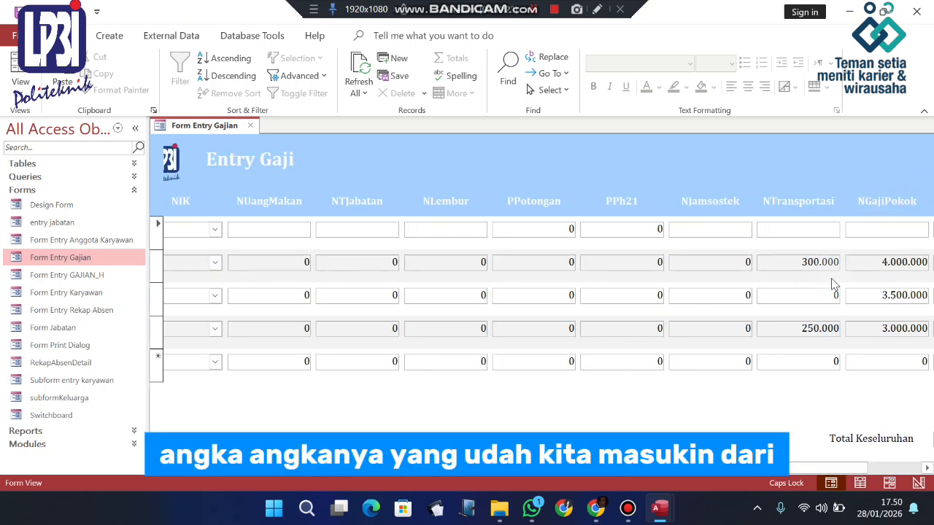
{"action": "left_click", "coordinate": [157, 248]}
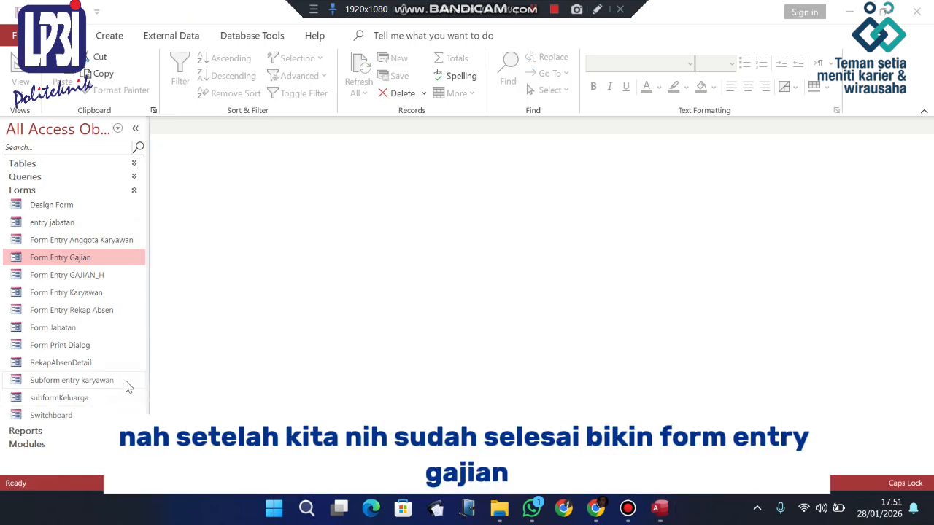
Step: Open Form Entry GAJIAN_H and switch it to Design View
{"action": "double_click", "coordinate": [129, 277]}
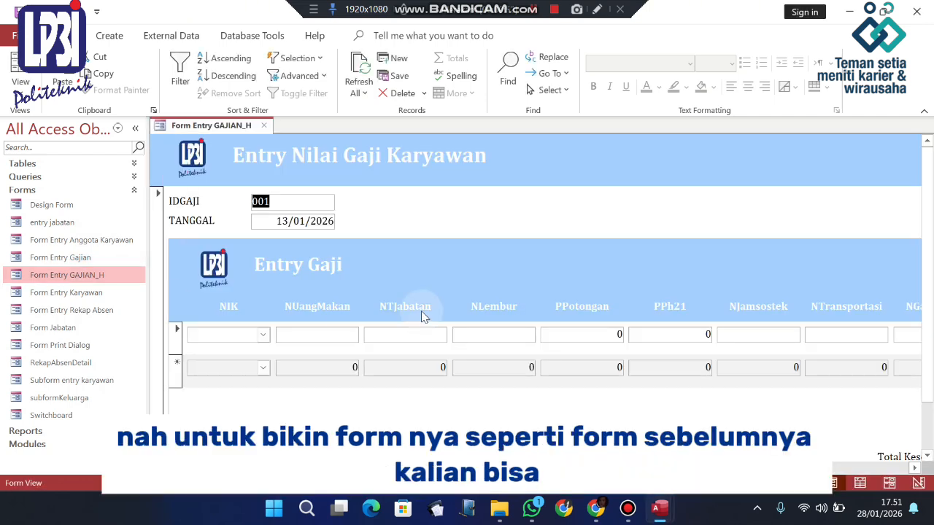
{"action": "right_click", "coordinate": [141, 275]}
{"action": "left_click", "coordinate": [224, 86]}
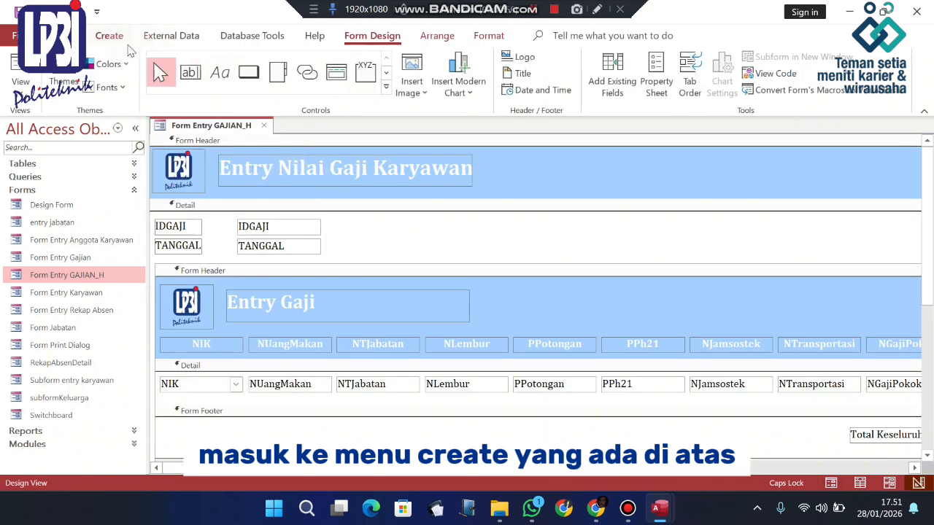
Step: Create a blank form in Design View, check its field list, and discard the form
{"action": "left_click", "coordinate": [109, 36]}
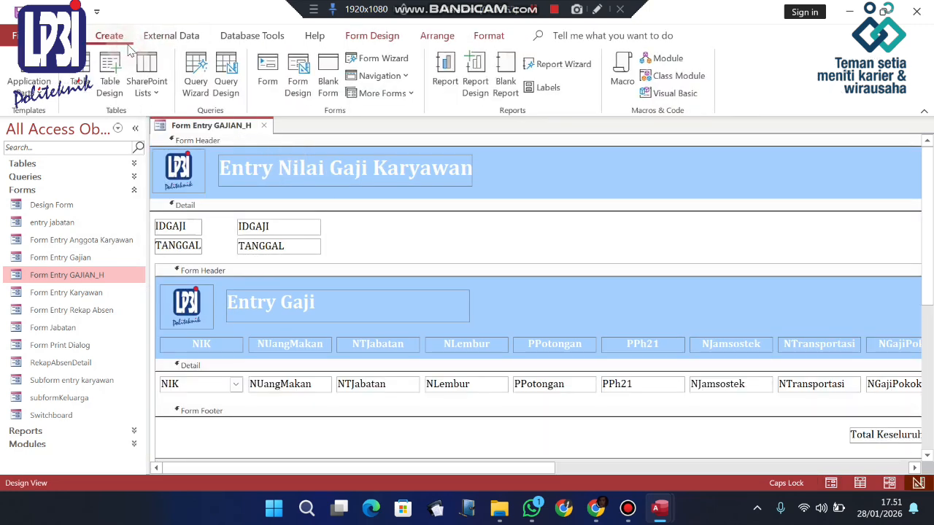
{"action": "left_click", "coordinate": [310, 96]}
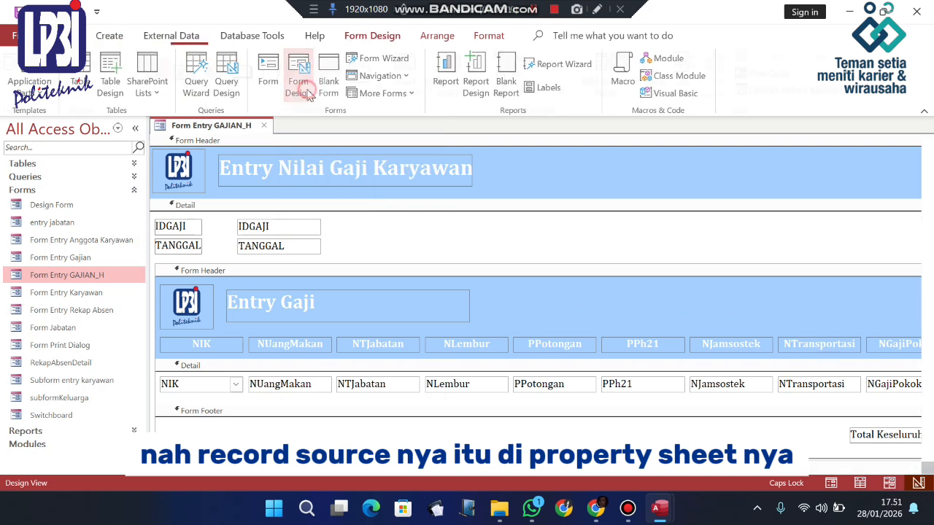
{"action": "left_click", "coordinate": [241, 127]}
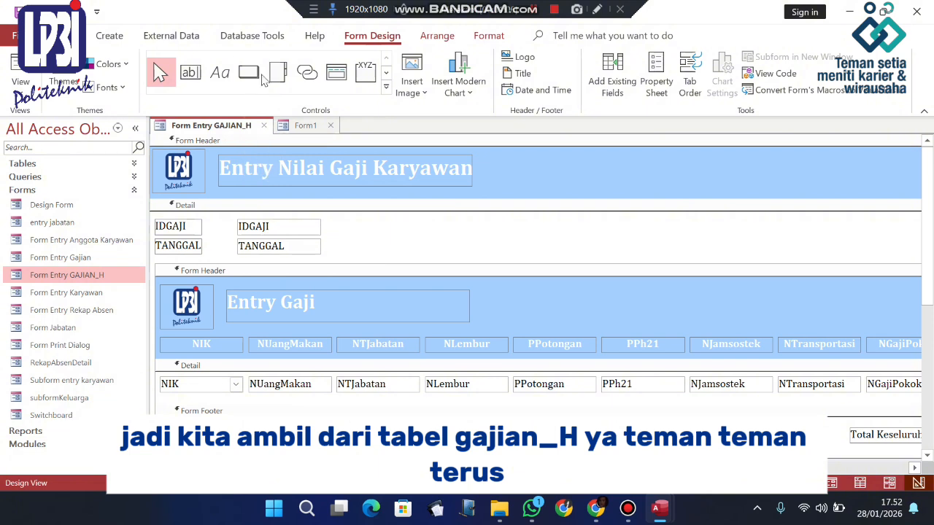
{"action": "left_click", "coordinate": [300, 125]}
{"action": "left_click", "coordinate": [626, 91]}
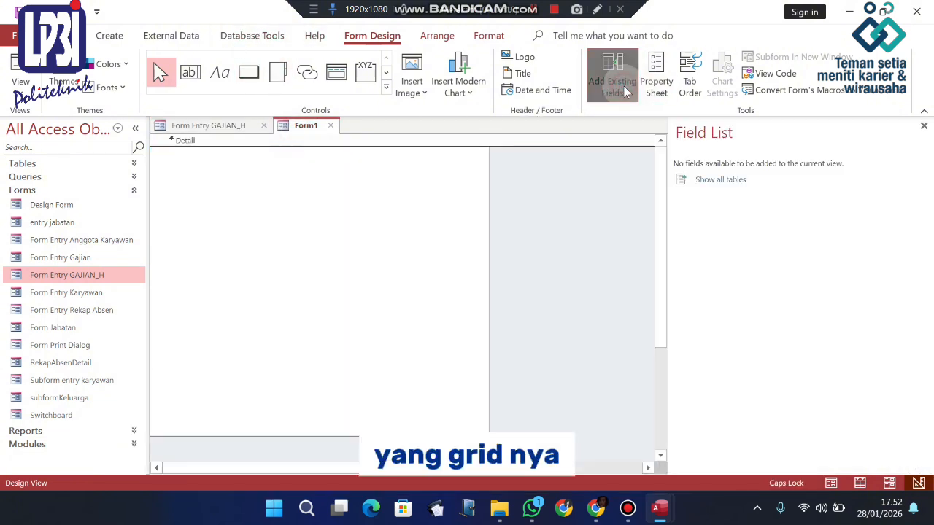
{"action": "left_click", "coordinate": [924, 127]}
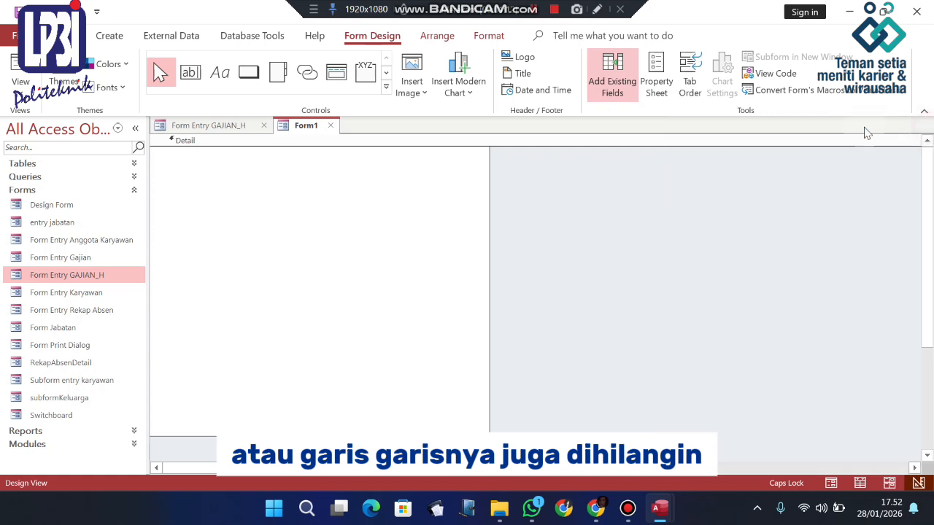
{"action": "left_click", "coordinate": [238, 127]}
{"action": "left_click", "coordinate": [330, 125]}
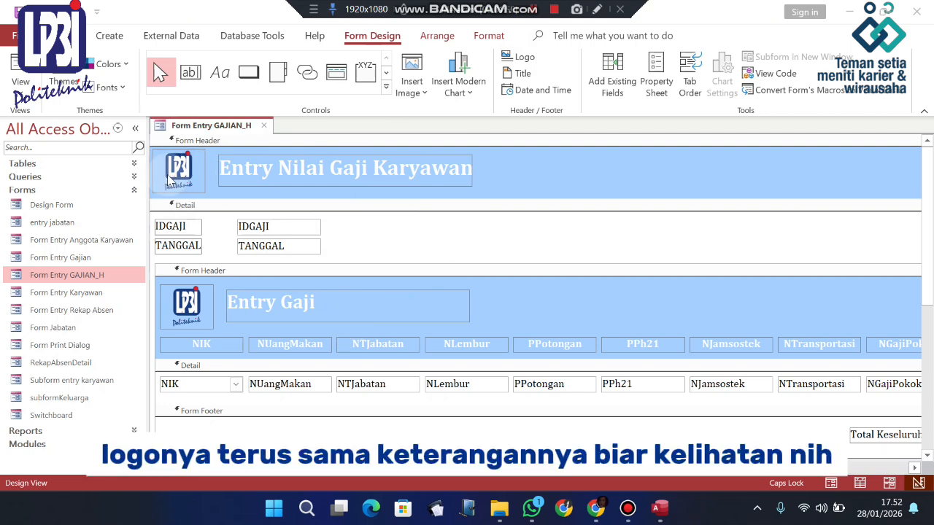
Step: Examine the title, the IDGAJI label and the embedded subform of Form Entry GAJIAN_H, along with the fields available to the form
{"action": "left_click", "coordinate": [244, 164]}
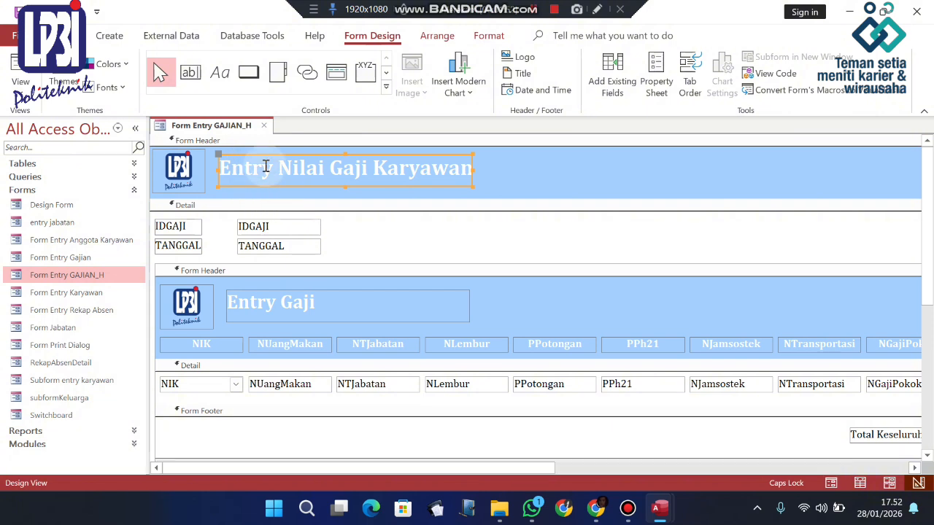
{"action": "left_click", "coordinate": [183, 229]}
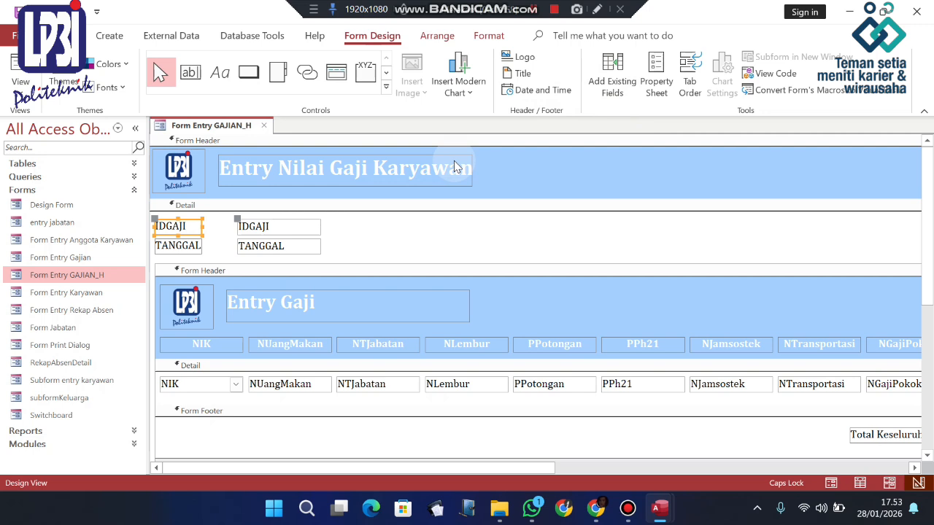
{"action": "left_click", "coordinate": [593, 94]}
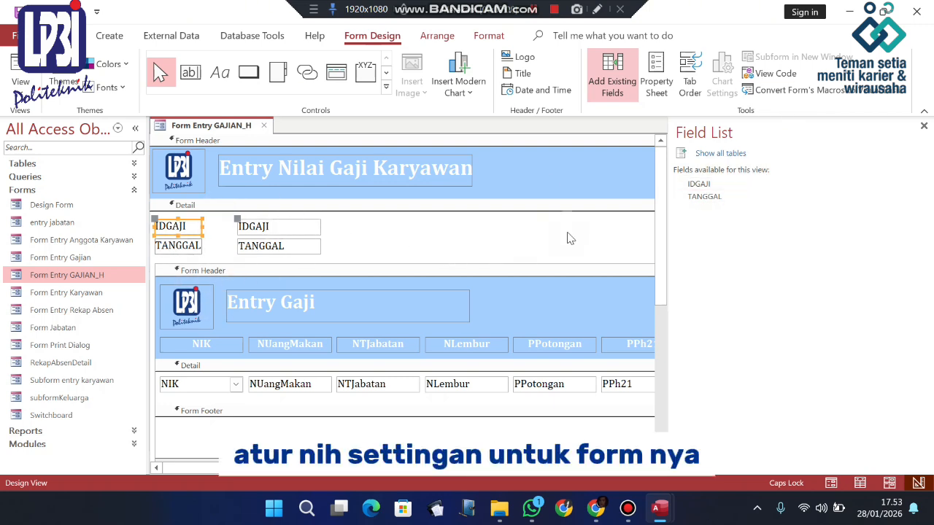
{"action": "left_click", "coordinate": [135, 128]}
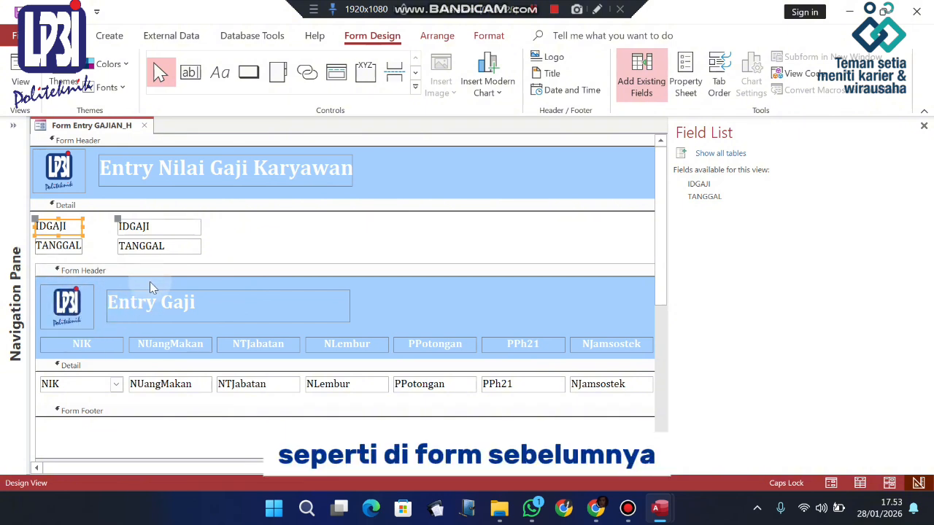
{"action": "left_click", "coordinate": [67, 305]}
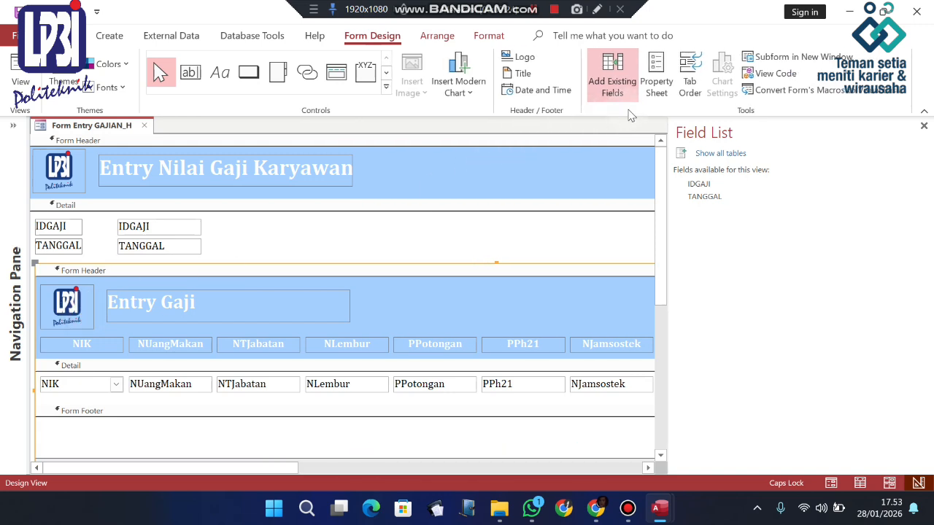
{"action": "left_click", "coordinate": [923, 127]}
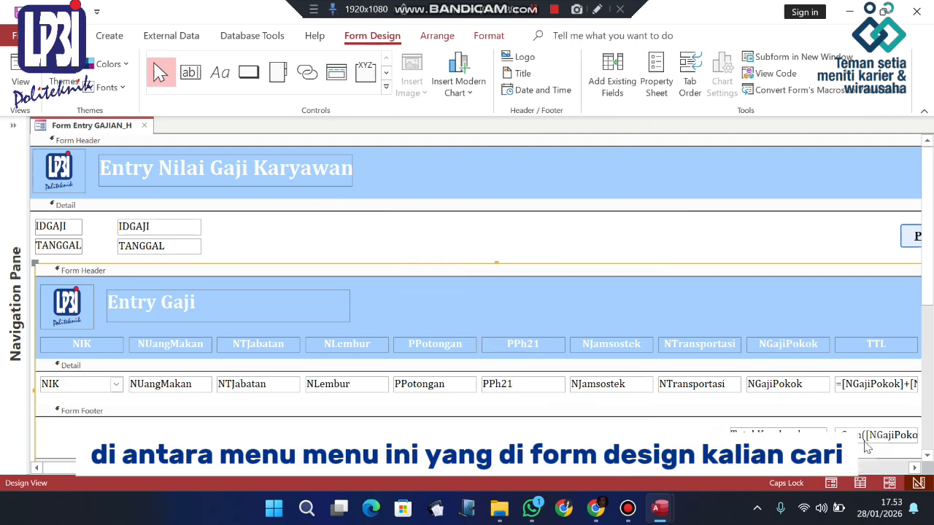
Step: Look over the embedded Entry Gaji subform, from its title label and Detail fields to the Form Footer total
{"action": "left_click_drag", "start_coordinate": [374, 468], "coordinate": [263, 472]}
{"action": "left_click", "coordinate": [284, 304]}
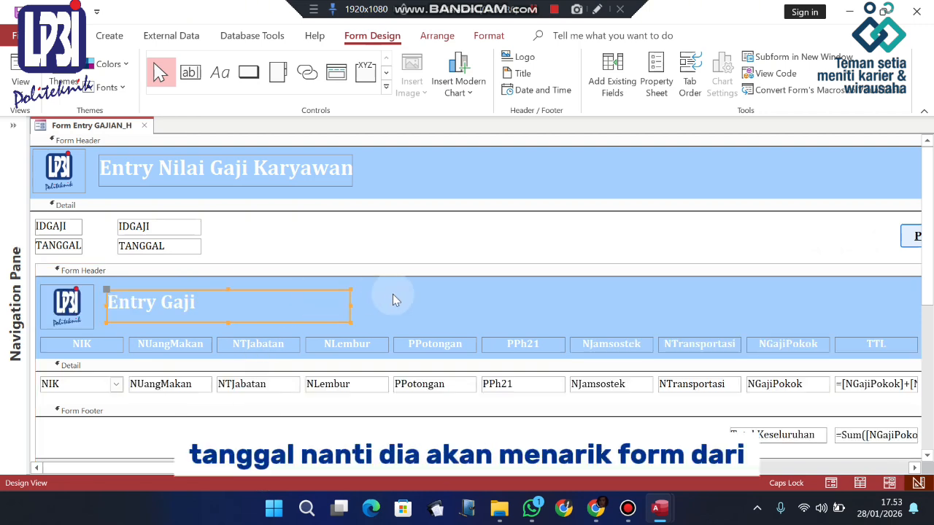
{"action": "scroll", "coordinate": [392, 294], "scroll_direction": "down", "scroll_amount": 2}
{"action": "mouse_move", "coordinate": [445, 475]}
{"action": "left_mouse_down"}
{"action": "mouse_move", "coordinate": [467, 477]}
{"action": "mouse_move", "coordinate": [430, 471]}
{"action": "left_mouse_up"}
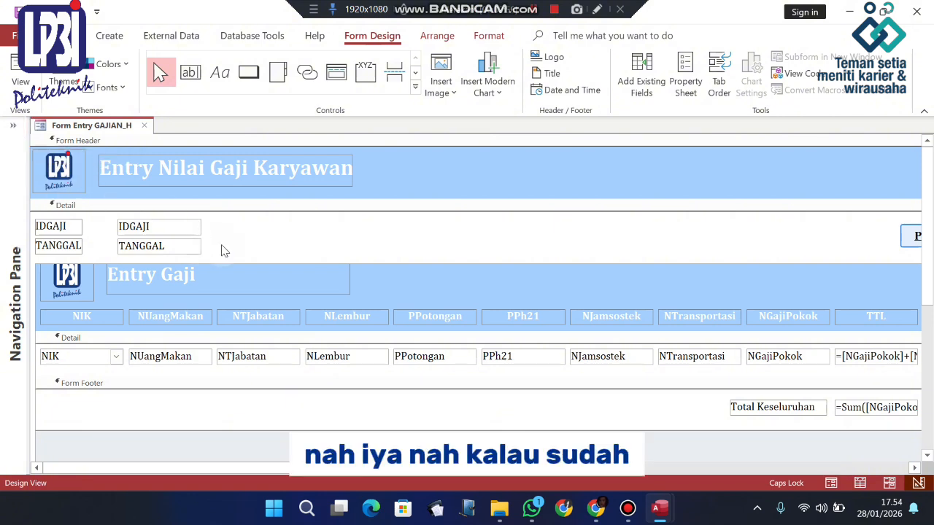
{"action": "left_click", "coordinate": [13, 126]}
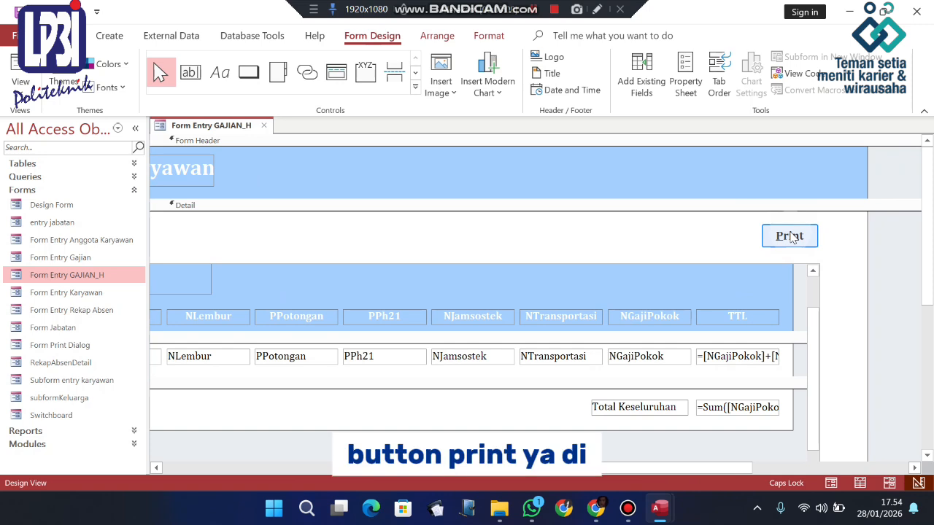
{"action": "left_click", "coordinate": [135, 128]}
Step: Inspect the Print button's On Click event in the Detail section, then look across the finished form in Form View
{"action": "left_click", "coordinate": [697, 234]}
{"action": "left_click", "coordinate": [678, 80]}
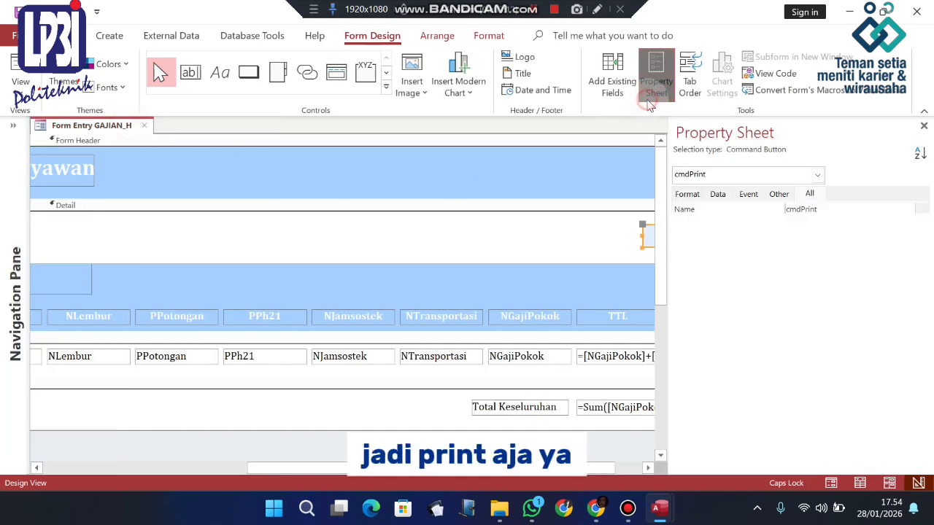
{"action": "left_click", "coordinate": [790, 199]}
{"action": "left_click", "coordinate": [750, 195]}
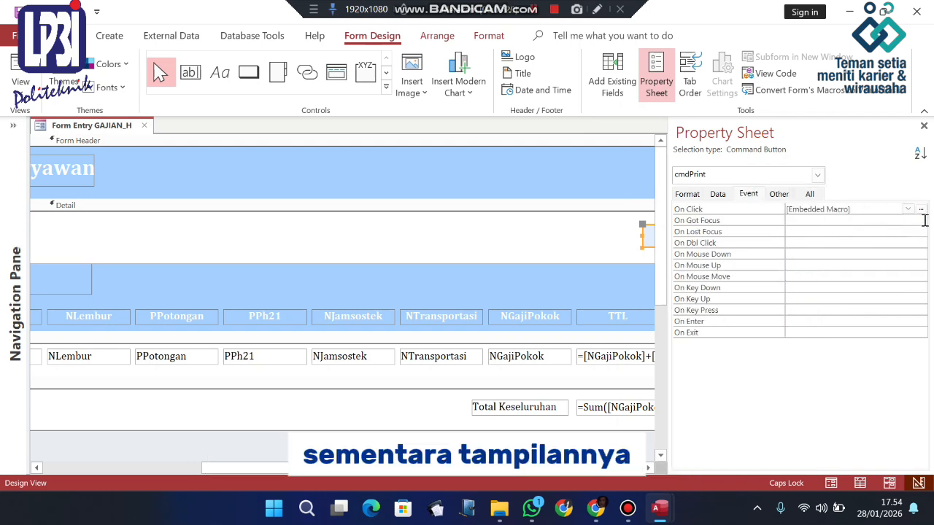
{"action": "left_click", "coordinate": [536, 204]}
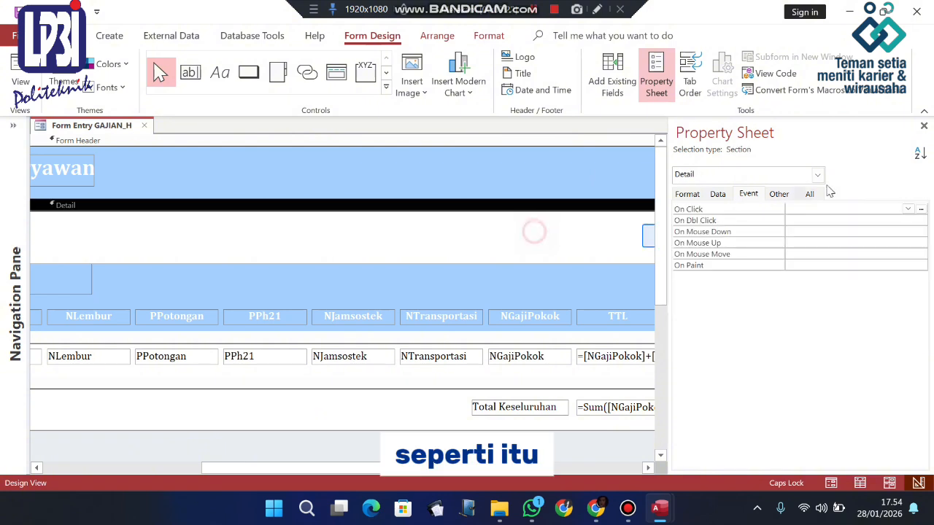
{"action": "left_click", "coordinate": [925, 128]}
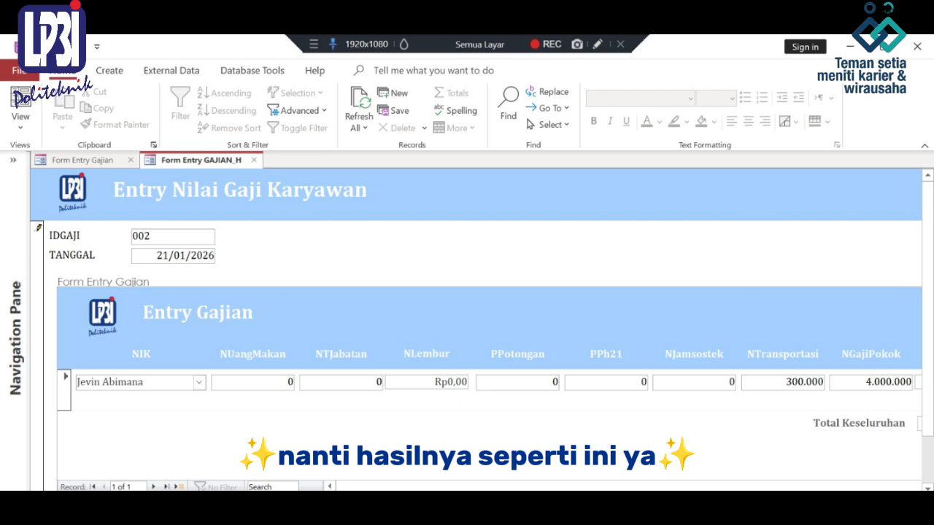
{"action": "scroll", "coordinate": [476, 328], "scroll_direction": "right", "scroll_amount": 3}
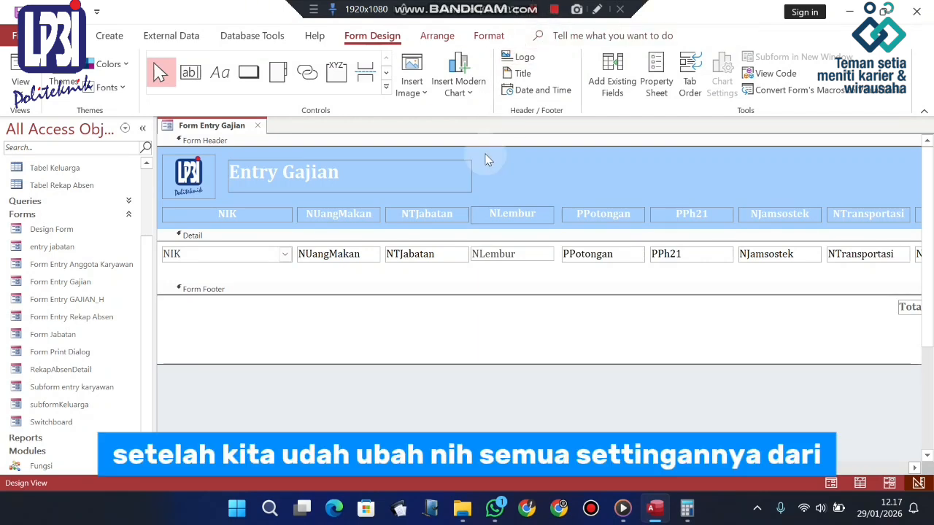
Step: Review all property categories of the Entry Gajian title label in the Form Header of Form Entry Gajian
{"action": "left_click", "coordinate": [268, 183]}
{"action": "left_click", "coordinate": [656, 85]}
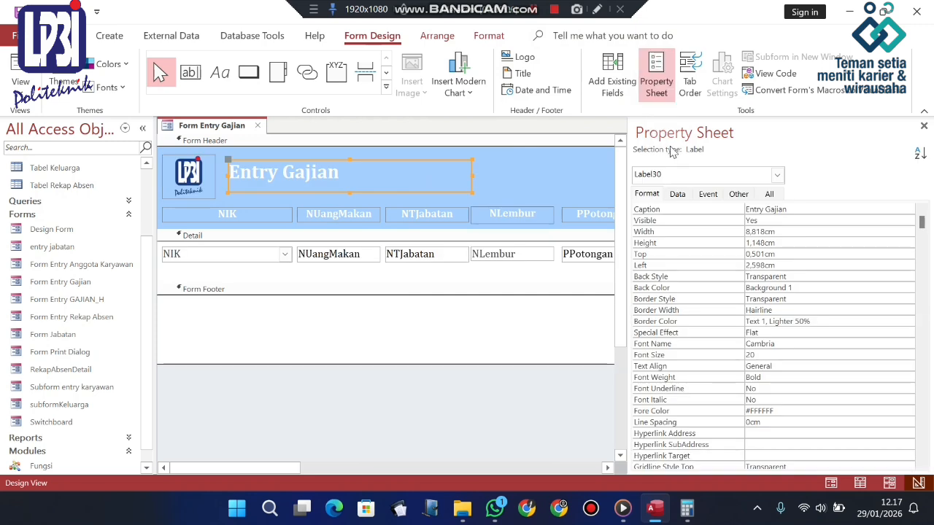
{"action": "left_click", "coordinate": [769, 195]}
{"action": "left_click", "coordinate": [740, 195]}
{"action": "left_click", "coordinate": [705, 195]}
{"action": "left_click", "coordinate": [679, 195]}
{"action": "left_click", "coordinate": [652, 197]}
Step: Review the other, data and format properties of the NIK column label in the Form Header
{"action": "left_click", "coordinate": [268, 218]}
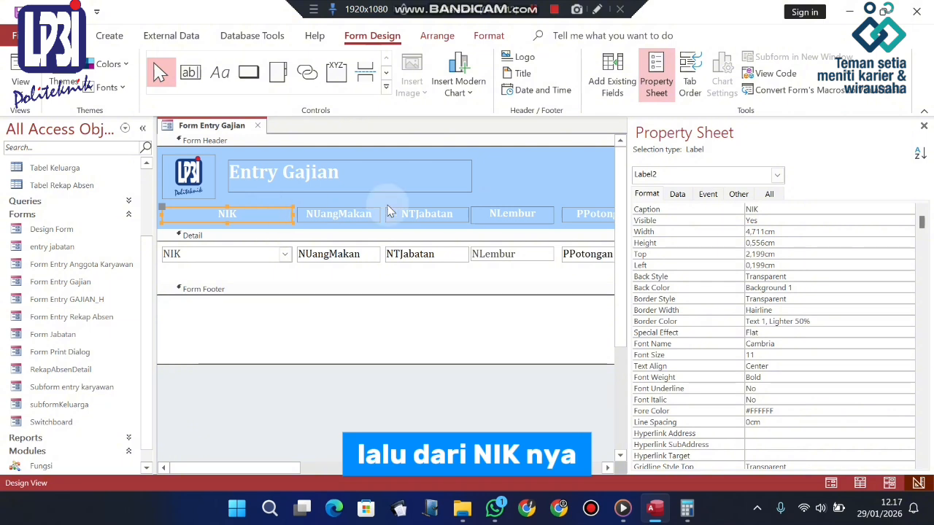
{"action": "left_click", "coordinate": [739, 194]}
{"action": "left_click", "coordinate": [678, 195]}
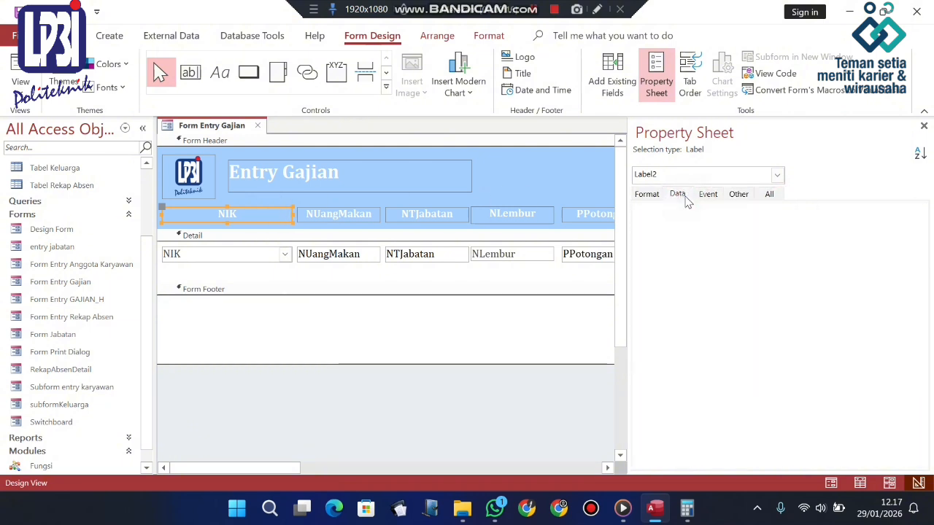
{"action": "left_click", "coordinate": [646, 195]}
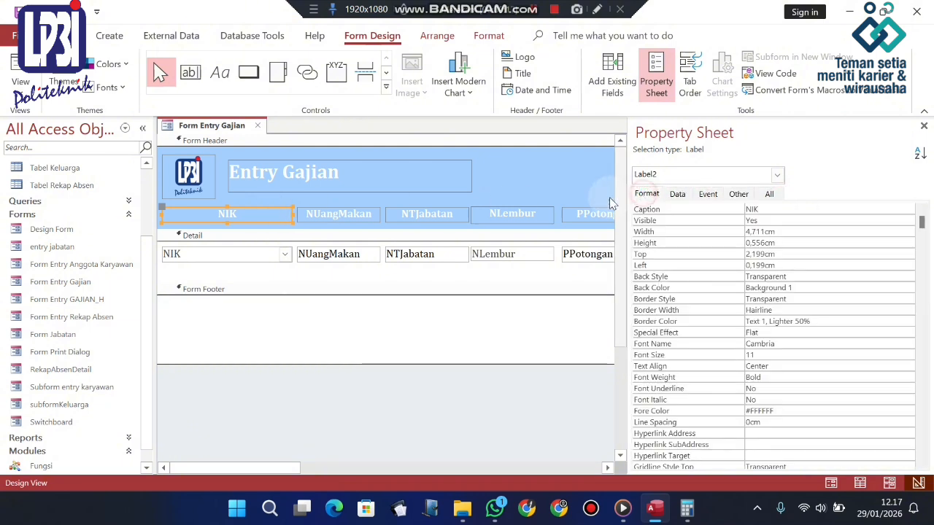
{"action": "left_click", "coordinate": [358, 219]}
{"action": "left_click", "coordinate": [270, 215]}
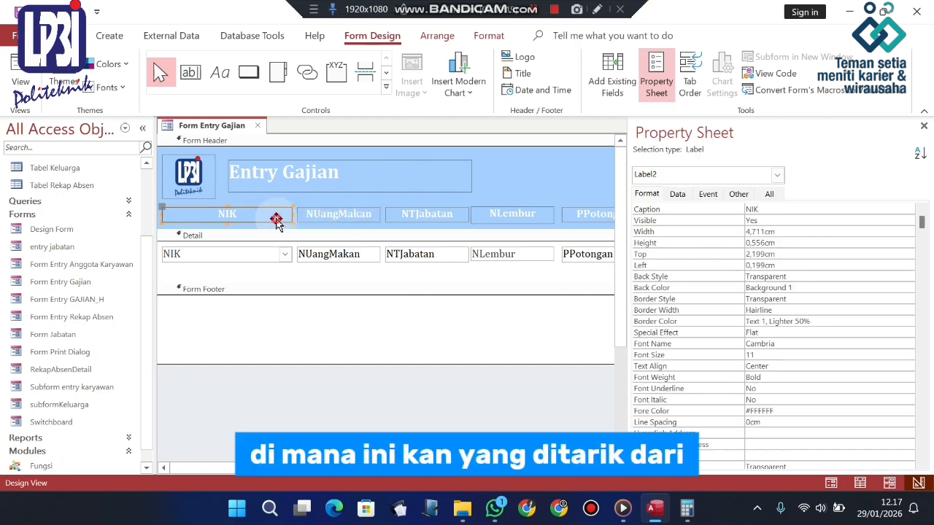
Step: Examine the fields available to Form Entry Gajian and select the NIK combo box in the Detail section
{"action": "left_click", "coordinate": [625, 98]}
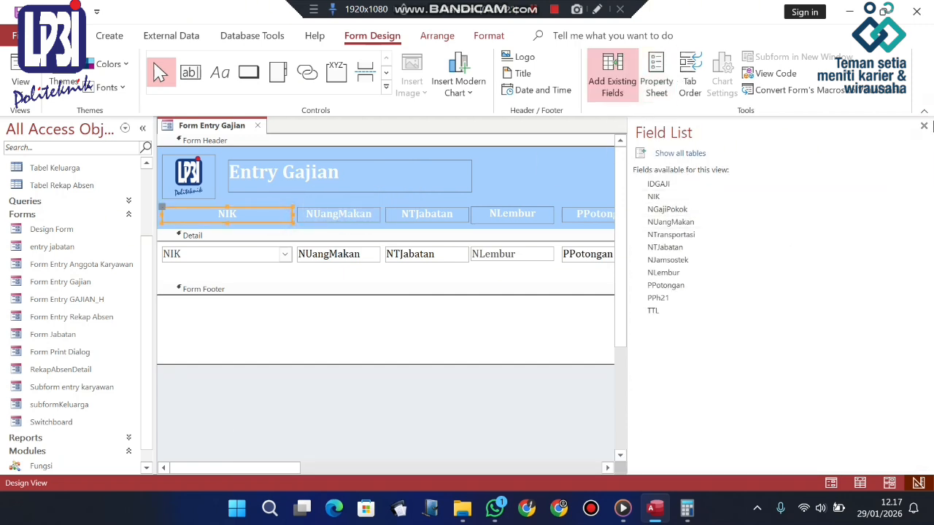
{"action": "left_click", "coordinate": [210, 257]}
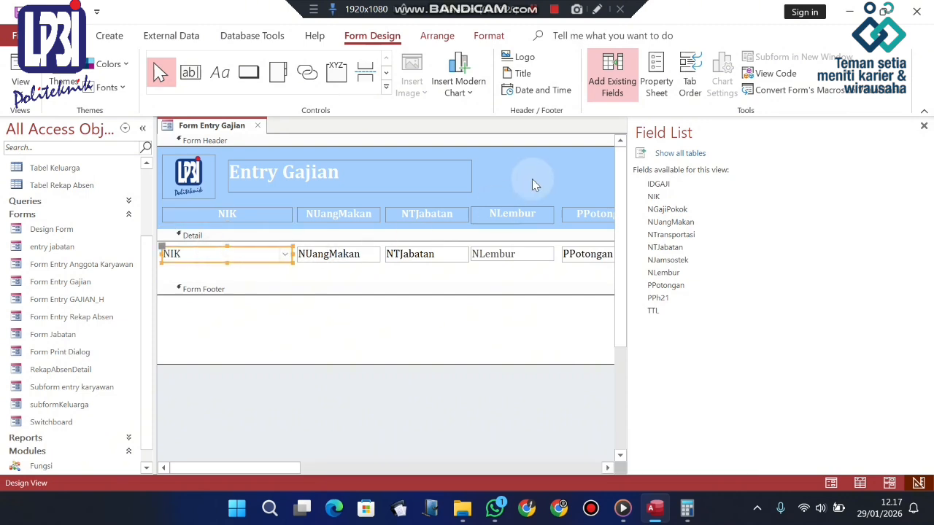
{"action": "left_click", "coordinate": [924, 127]}
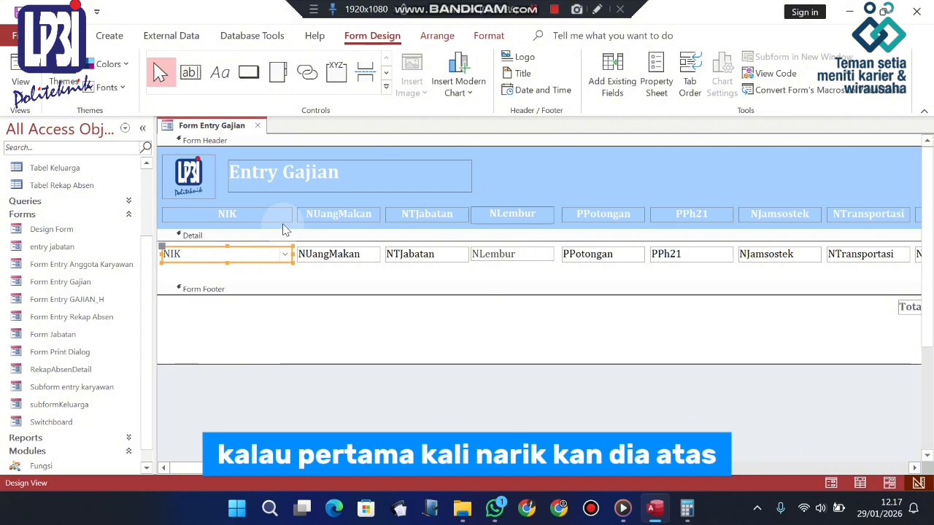
Step: Check which control types the NIK combo box can be changed to, then look over the database tables
{"action": "right_click", "coordinate": [279, 263]}
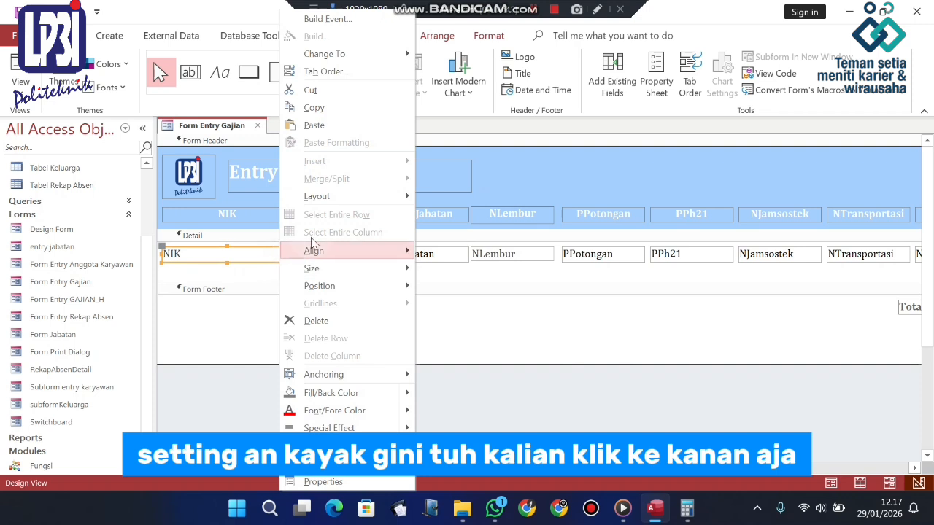
{"action": "mouse_move", "coordinate": [331, 59]}
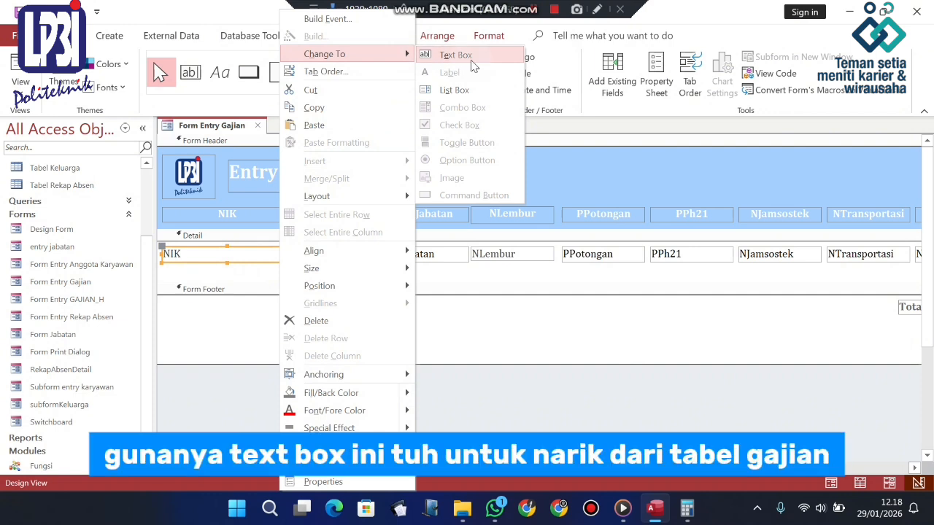
{"action": "left_click", "coordinate": [250, 261]}
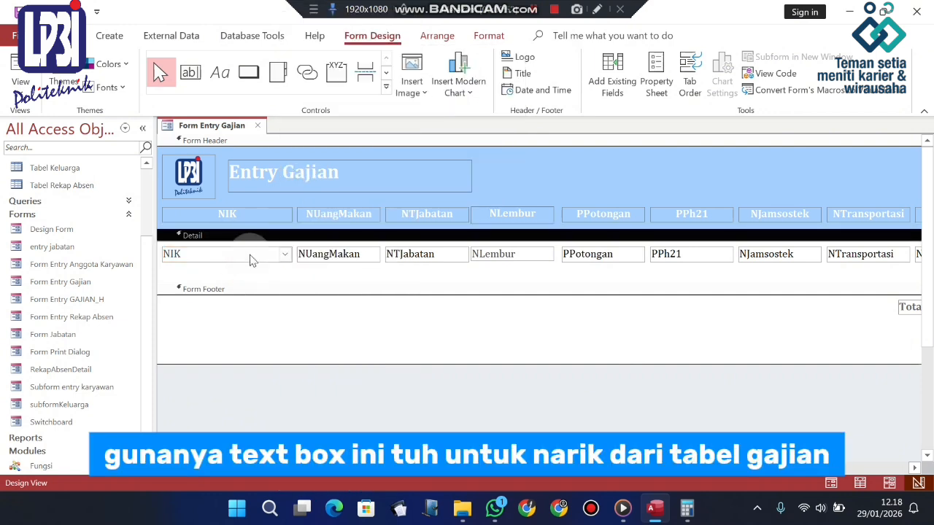
{"action": "left_click", "coordinate": [151, 263]}
{"action": "scroll", "coordinate": [78, 219], "scroll_direction": "up", "scroll_amount": 2}
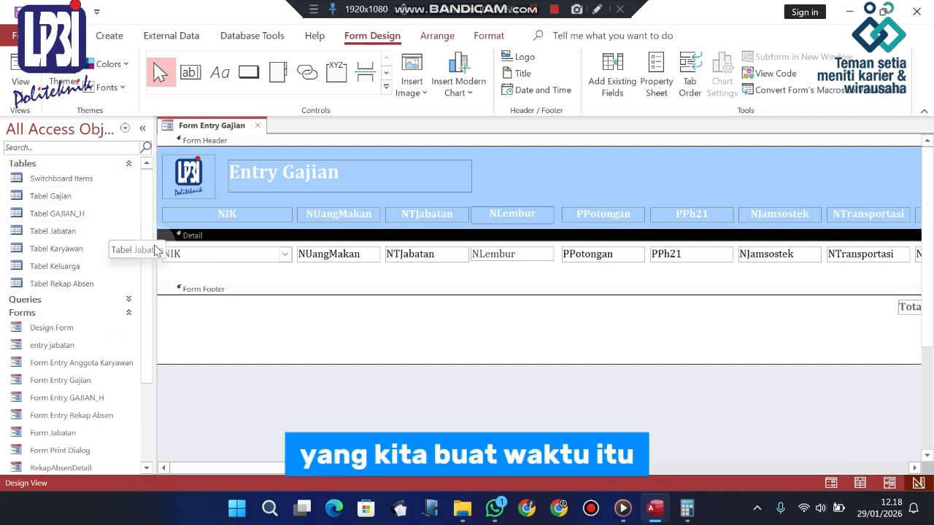
Step: Review the NIK combo box's format properties and its complete property list, including Column Count, Row Source and Bound Column
{"action": "left_click", "coordinate": [243, 260]}
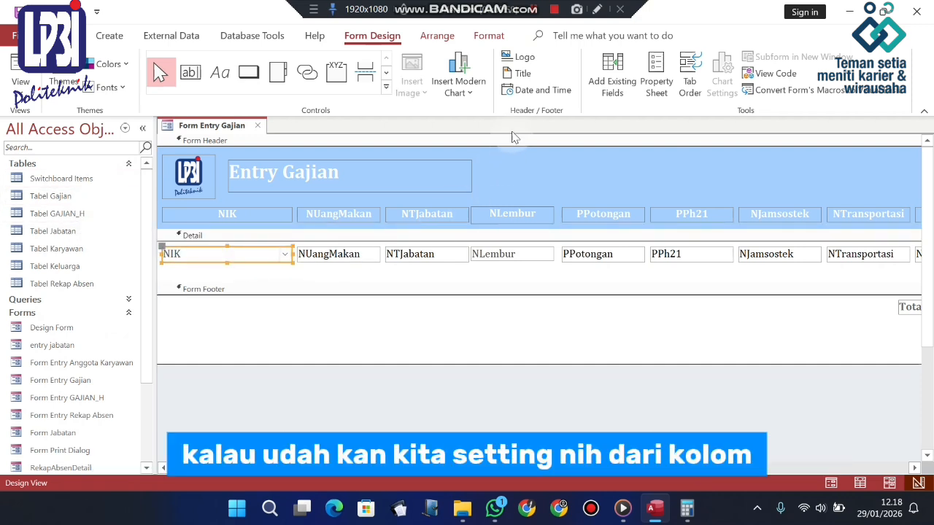
{"action": "left_click", "coordinate": [656, 91]}
{"action": "left_click", "coordinate": [772, 211]}
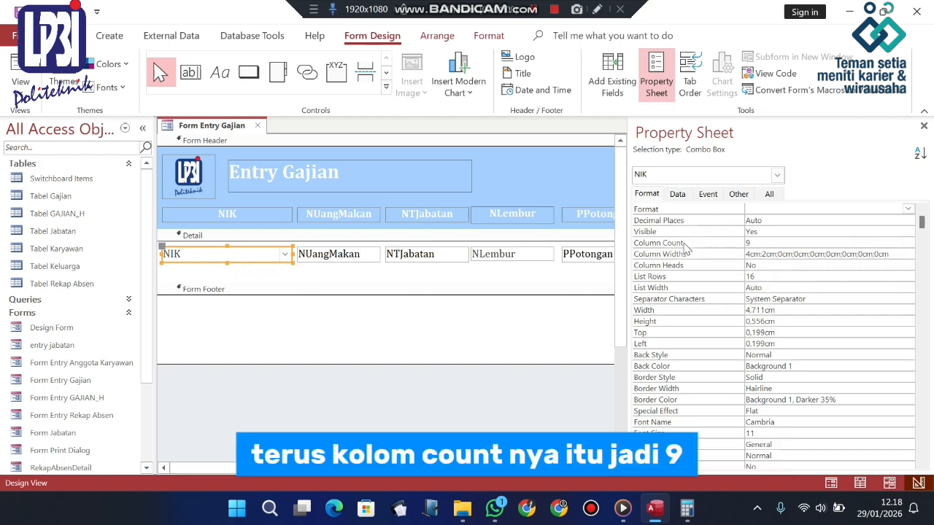
{"action": "scroll", "coordinate": [741, 319], "scroll_direction": "down", "scroll_amount": 10}
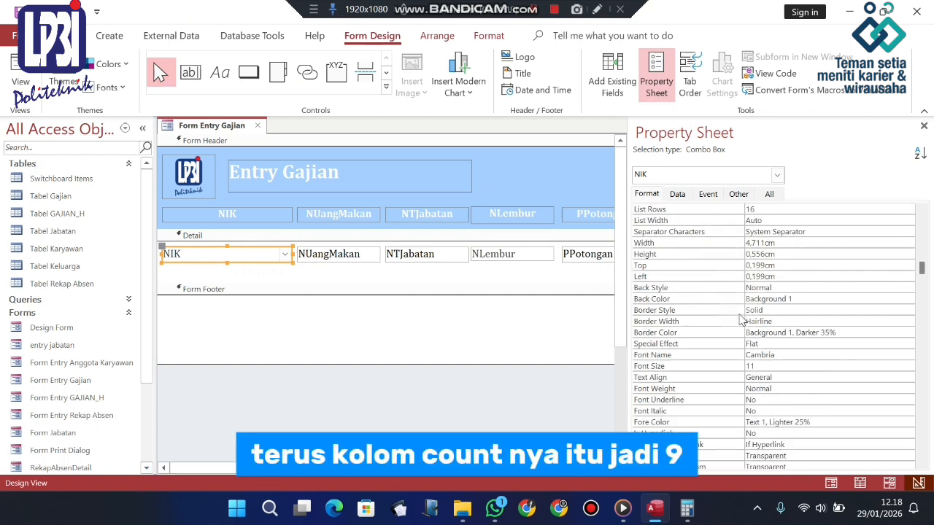
{"action": "scroll", "coordinate": [741, 321], "scroll_direction": "up", "scroll_amount": 2}
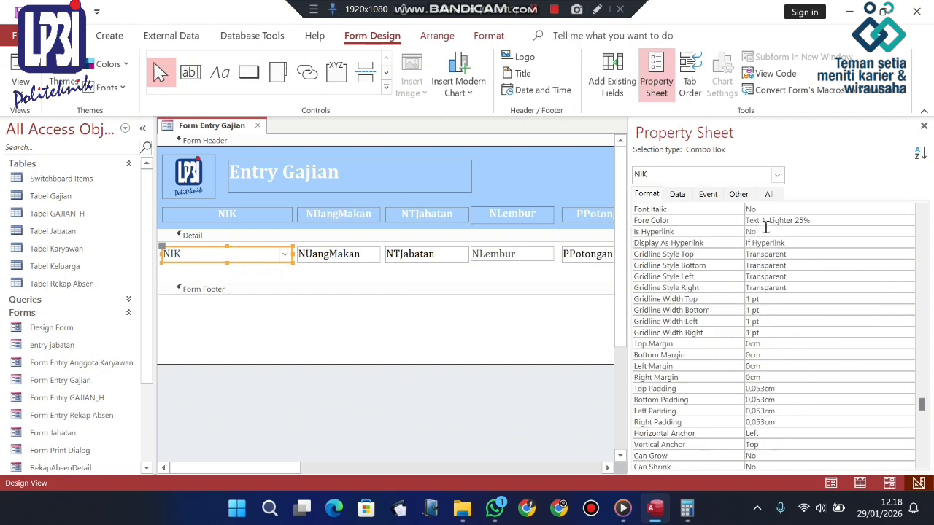
{"action": "left_click", "coordinate": [769, 194]}
{"action": "scroll", "coordinate": [758, 257], "scroll_direction": "down", "scroll_amount": 3}
{"action": "scroll", "coordinate": [759, 257], "scroll_direction": "down", "scroll_amount": 11}
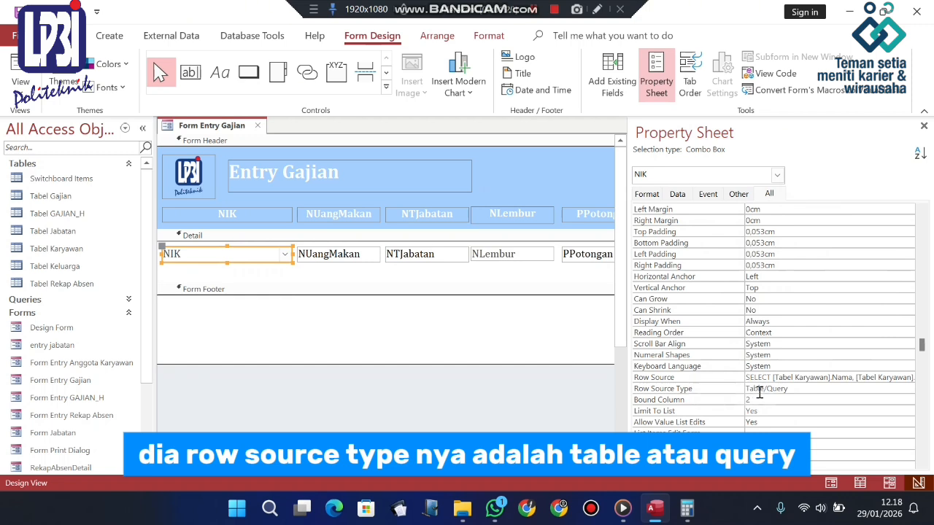
{"action": "scroll", "coordinate": [759, 393], "scroll_direction": "down", "scroll_amount": 5}
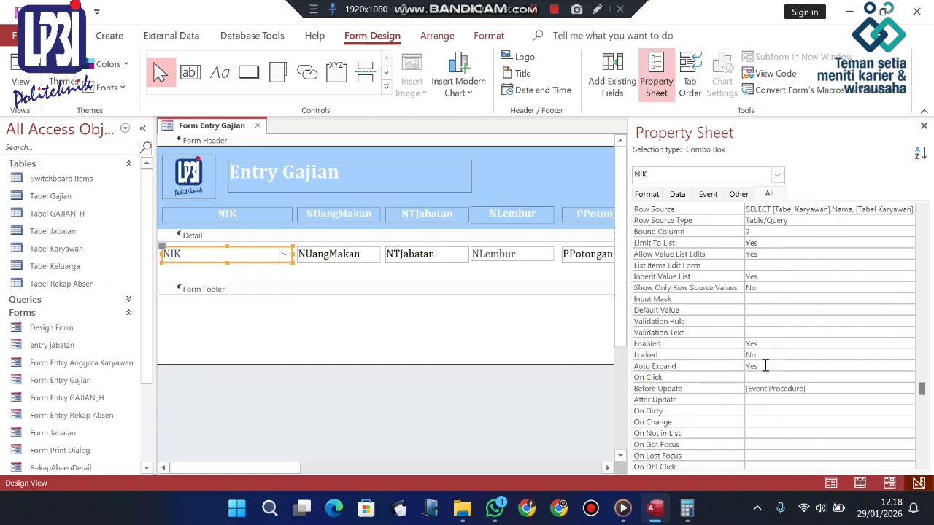
Step: Check the NIK combo box's other and event properties and read its Before Update code with the Immediate window closed
{"action": "left_click", "coordinate": [739, 194]}
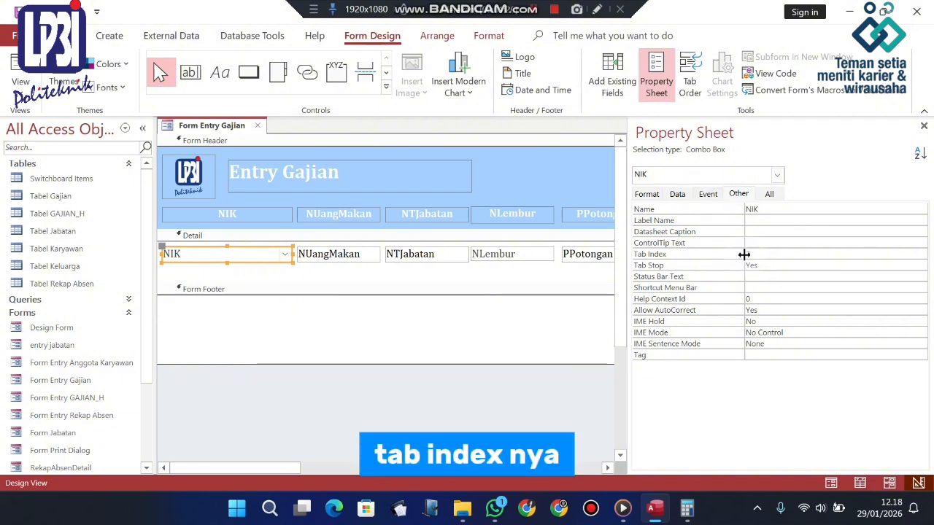
{"action": "left_click", "coordinate": [710, 195]}
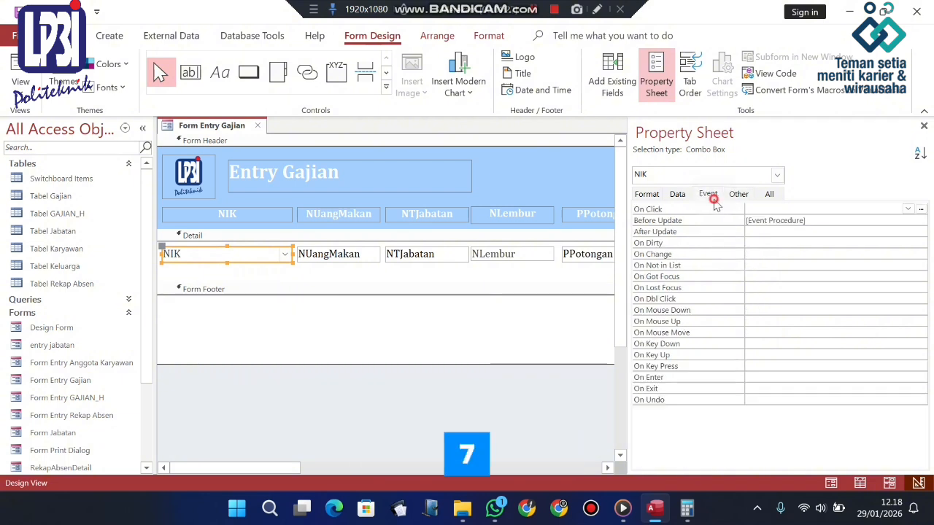
{"action": "left_click", "coordinate": [777, 223]}
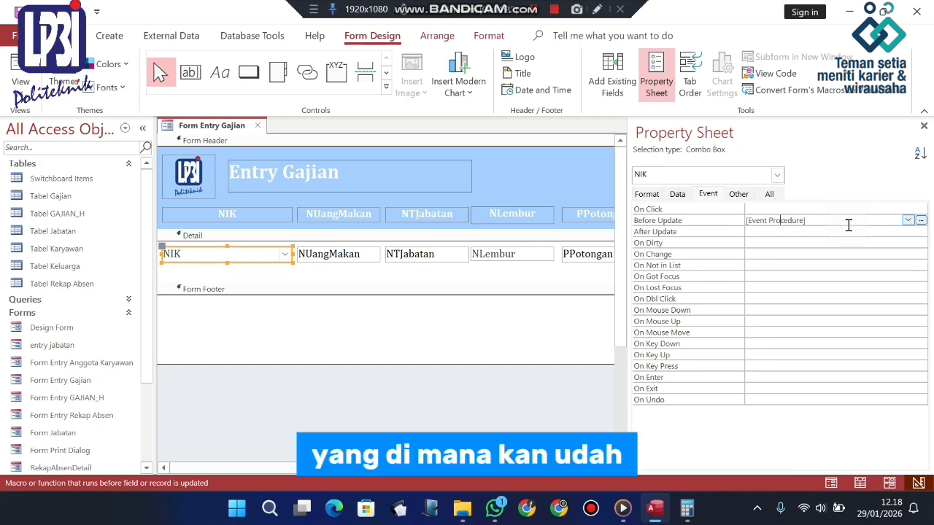
{"action": "left_click", "coordinate": [921, 220]}
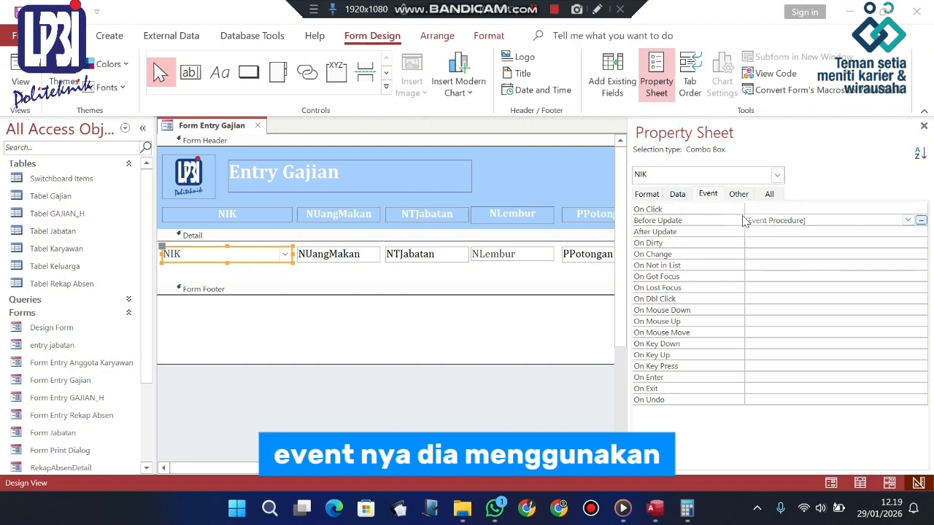
{"action": "left_click", "coordinate": [921, 220]}
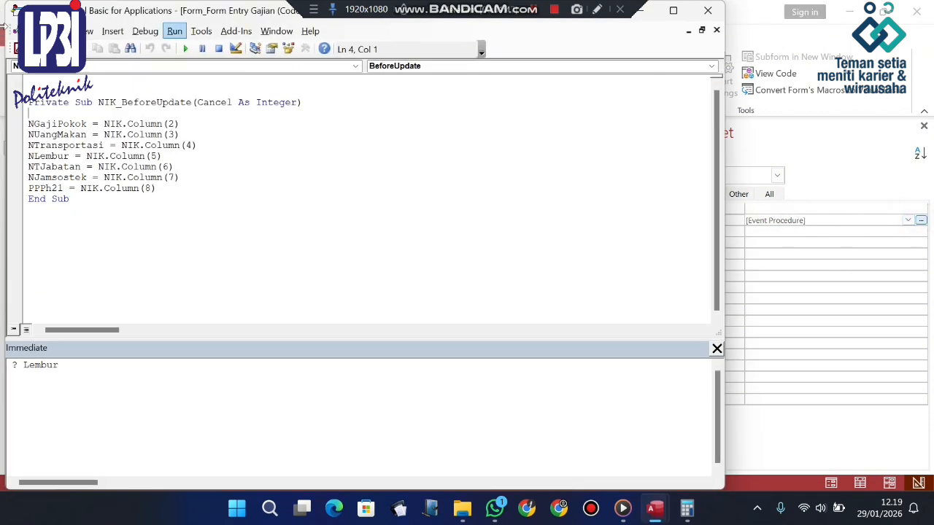
{"action": "left_click", "coordinate": [717, 350]}
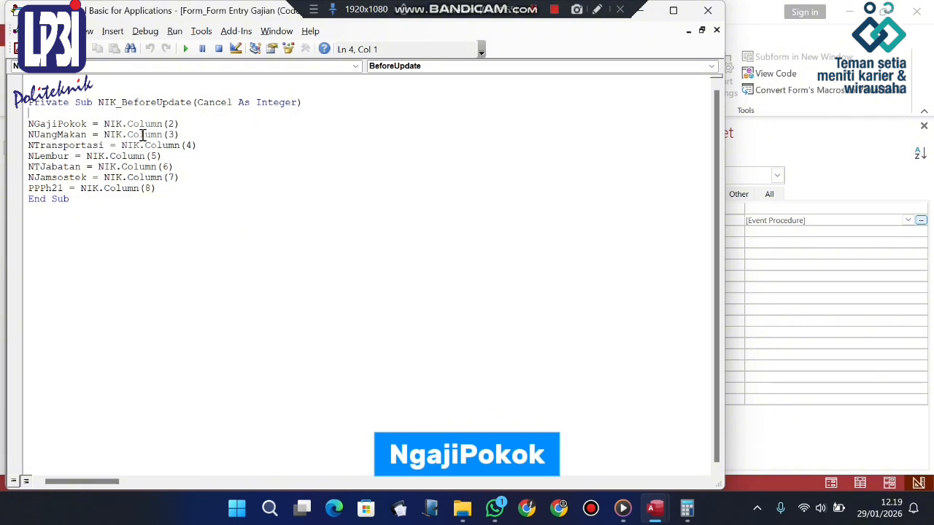
{"action": "left_click", "coordinate": [705, 12]}
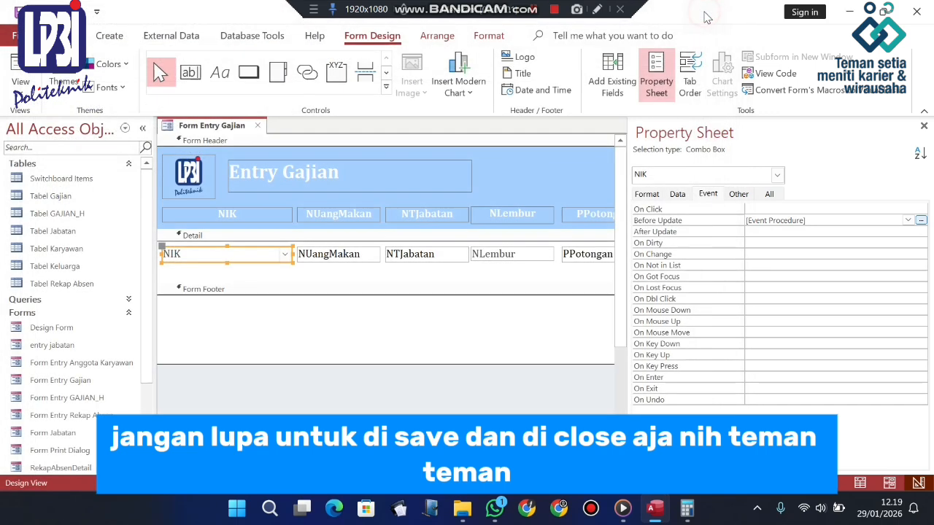
Step: Review the complete property list of the NUangMakan text box in the Detail section, including its Format property
{"action": "left_click", "coordinate": [334, 257]}
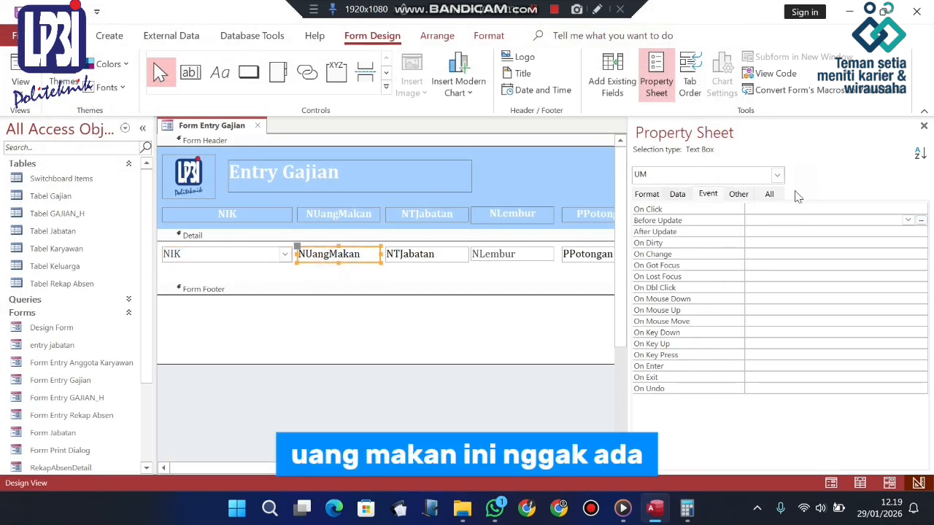
{"action": "left_click", "coordinate": [772, 195]}
{"action": "left_click_drag", "start_coordinate": [921, 418], "coordinate": [923, 219]}
{"action": "left_click", "coordinate": [702, 243]}
{"action": "left_click", "coordinate": [766, 243]}
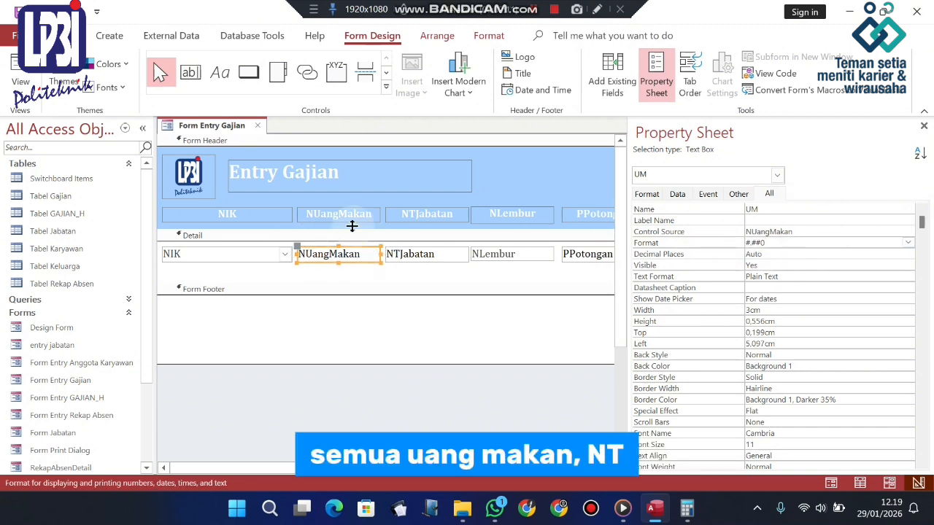
Step: Examine the number formats available for the NUangMakan text box and compare them with the NTJabatan text box's Format property
{"action": "left_click_drag", "start_coordinate": [287, 472], "coordinate": [368, 469]}
{"action": "left_click", "coordinate": [141, 128]}
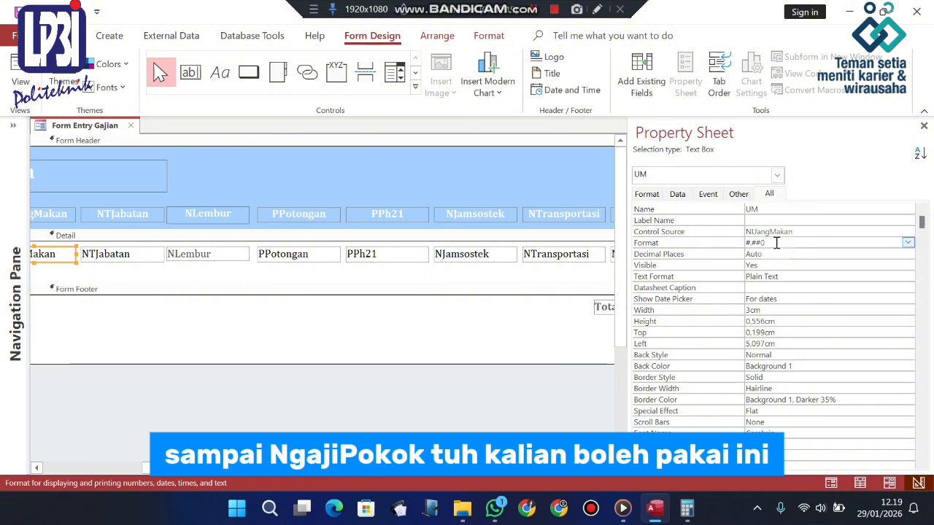
{"action": "left_click", "coordinate": [908, 243]}
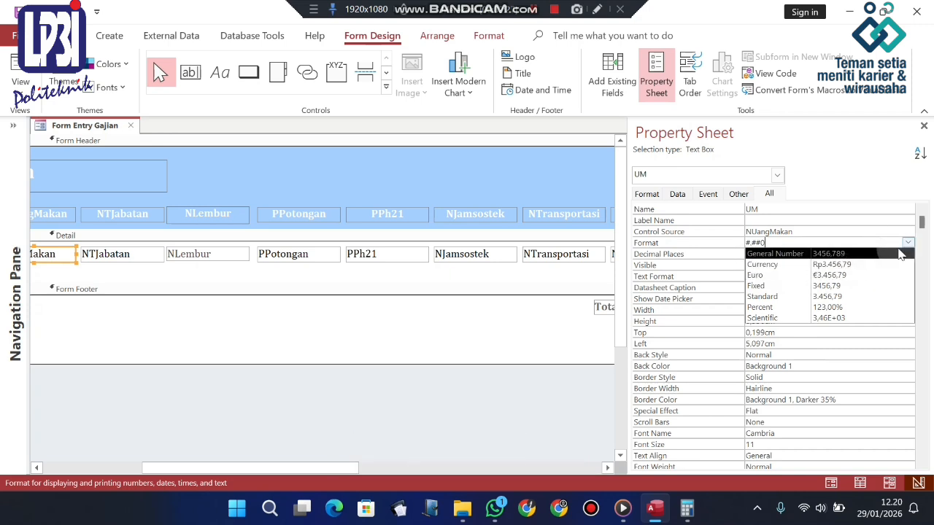
{"action": "left_click", "coordinate": [876, 253]}
{"action": "left_click", "coordinate": [206, 266]}
{"action": "left_click", "coordinate": [160, 259]}
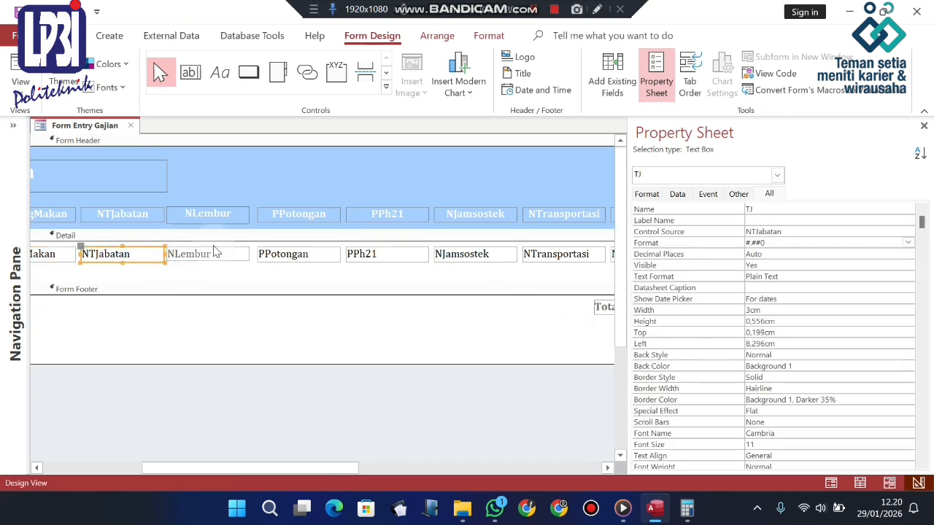
Step: Look through the TTL text box's properties in the Detail section and open its Control Source in the Expression Builder
{"action": "left_click_drag", "start_coordinate": [350, 471], "coordinate": [490, 470]}
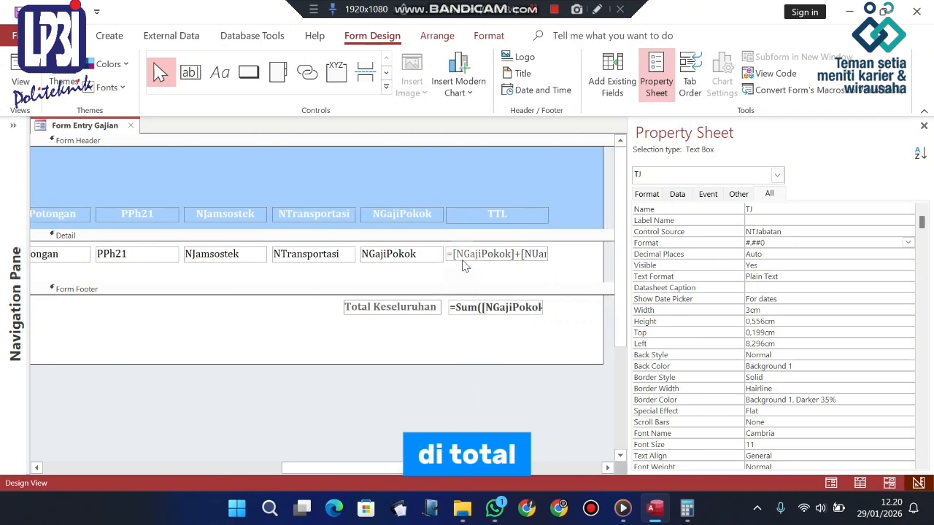
{"action": "left_click", "coordinate": [520, 263]}
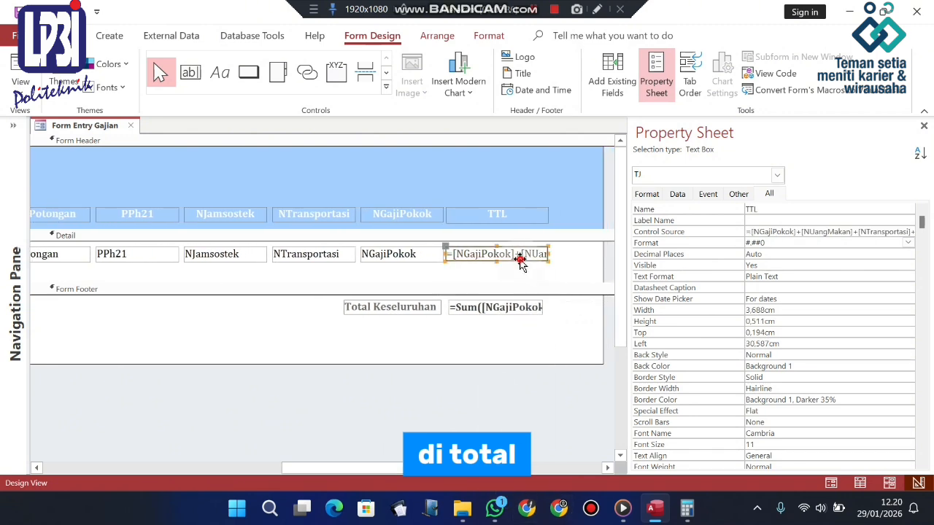
{"action": "left_click", "coordinate": [739, 195]}
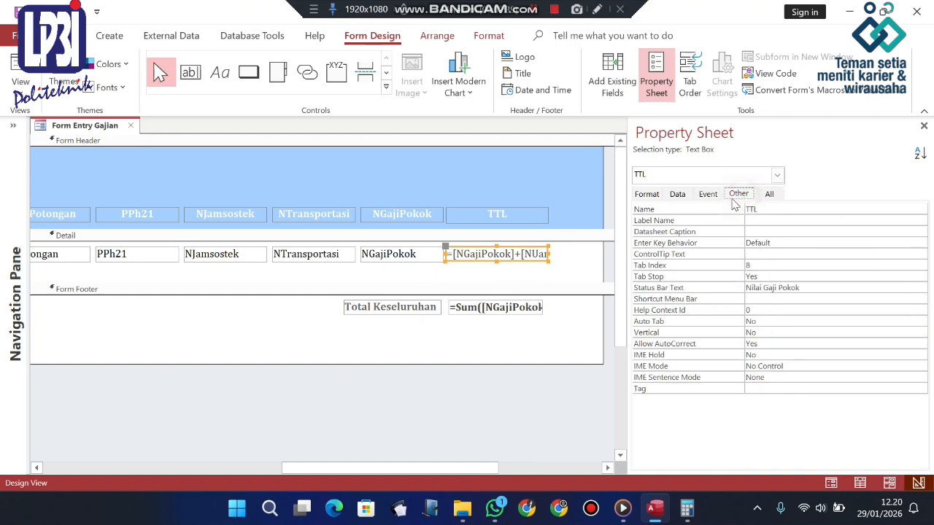
{"action": "left_click", "coordinate": [708, 194]}
{"action": "left_click", "coordinate": [677, 194]}
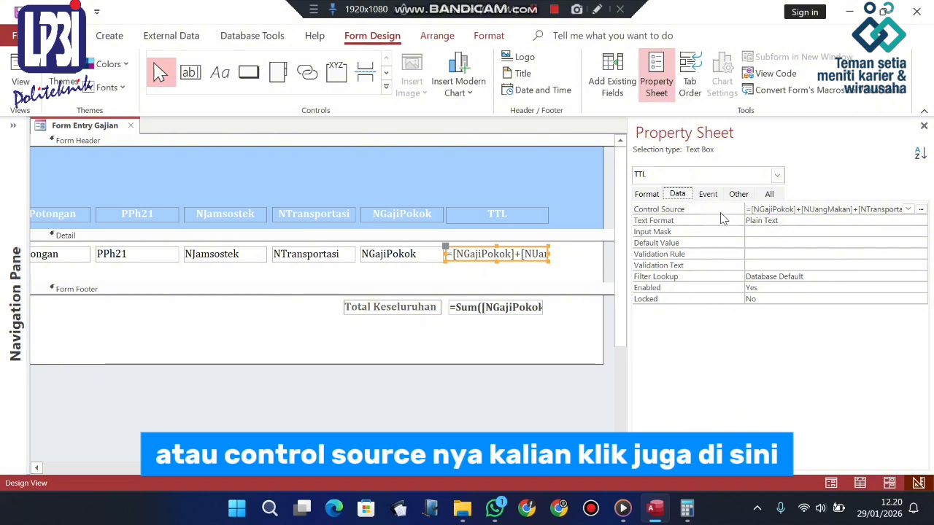
{"action": "left_click", "coordinate": [922, 210]}
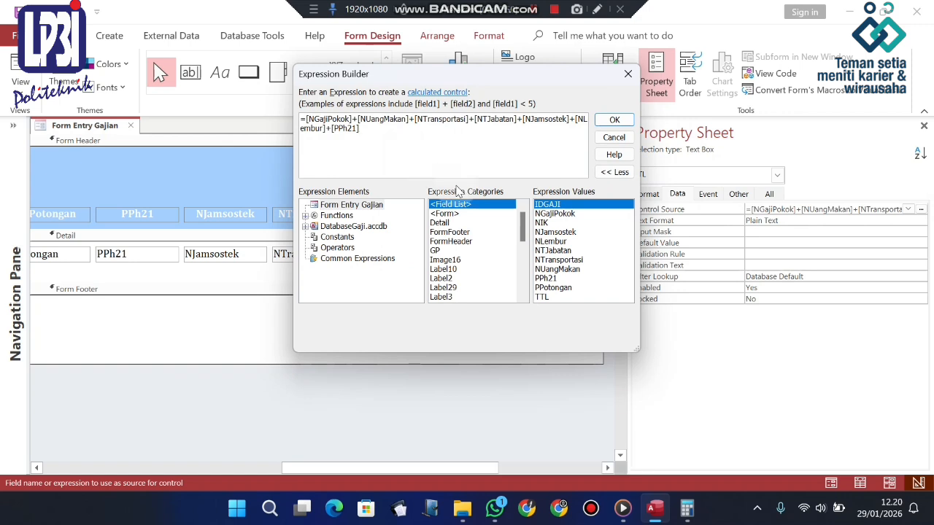
Step: Try to start a second expression with = and the NGajiPokok field below the existing TTL expression
{"action": "left_click", "coordinate": [384, 130]}
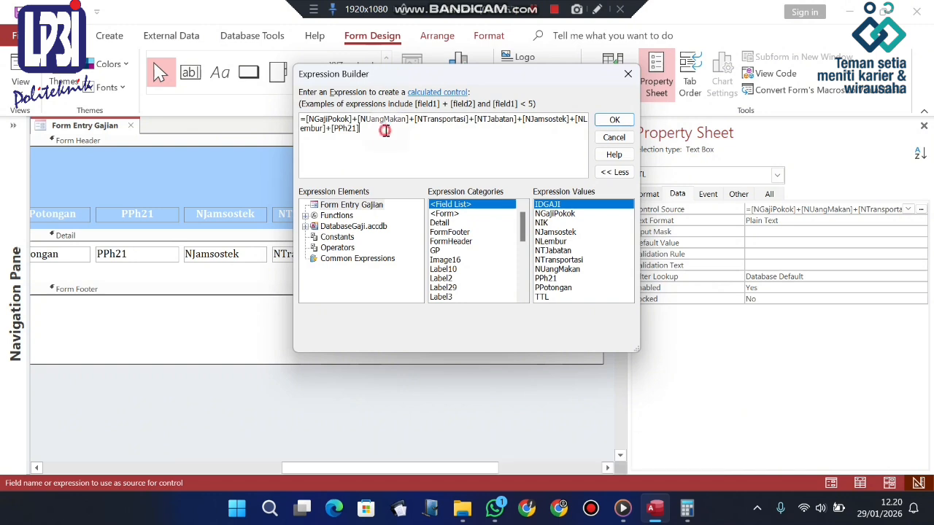
{"action": "key", "text": "Return"}
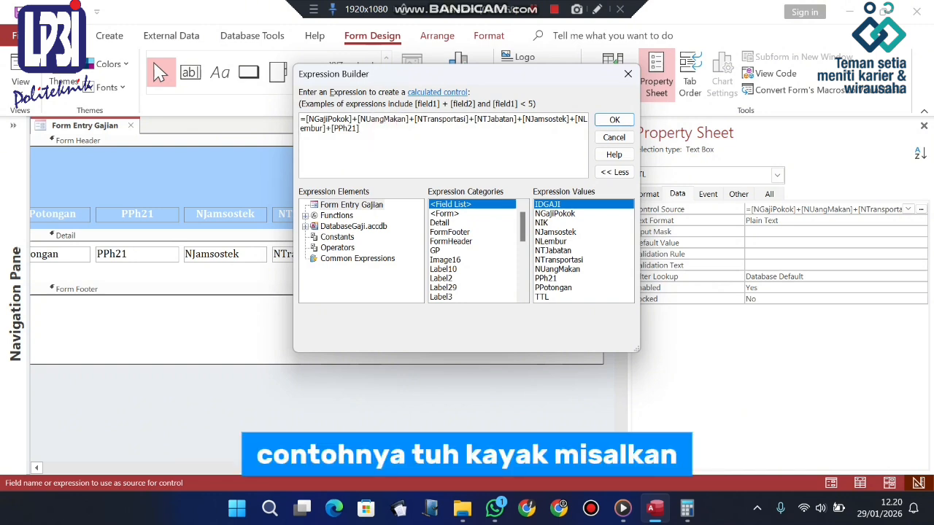
{"action": "type", "text": "="}
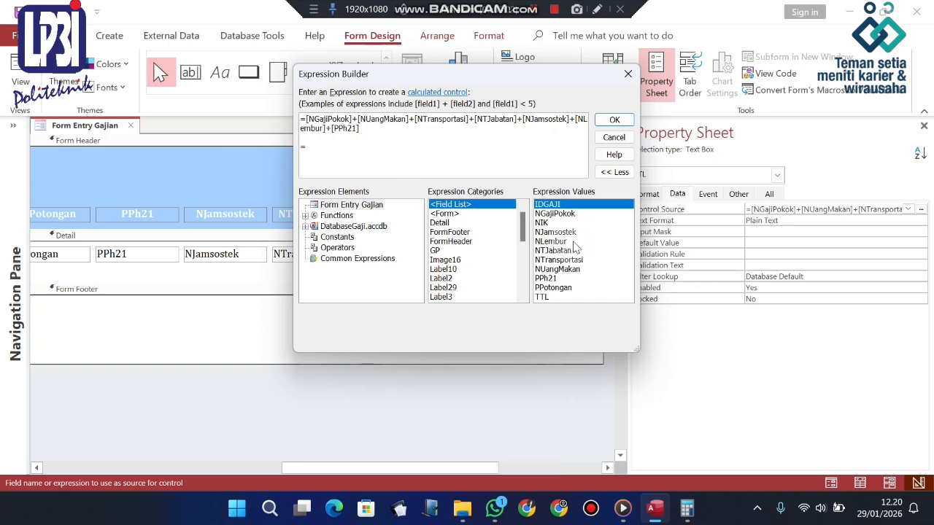
{"action": "double_click", "coordinate": [573, 216]}
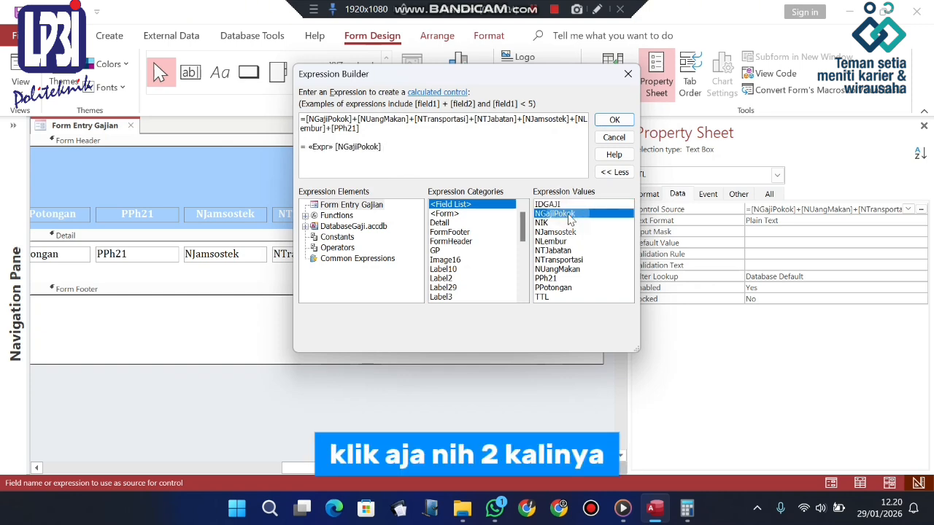
{"action": "left_click", "coordinate": [337, 149]}
{"action": "left_click", "coordinate": [376, 151]}
{"action": "left_click_drag", "start_coordinate": [318, 146], "coordinate": [340, 150]}
{"action": "key", "text": "BackSpace"}
{"action": "key", "text": "BackSpace"}
{"action": "key", "text": "BackSpace"}
{"action": "key", "text": "BackSpace"}
Step: Try to rebuild the TTL expression from scratch, starting with = and adding the NGajiPokok, NUangMakan, NTJabatan and NTransportasi fields joined with +
{"action": "left_click_drag", "start_coordinate": [344, 148], "coordinate": [303, 109]}
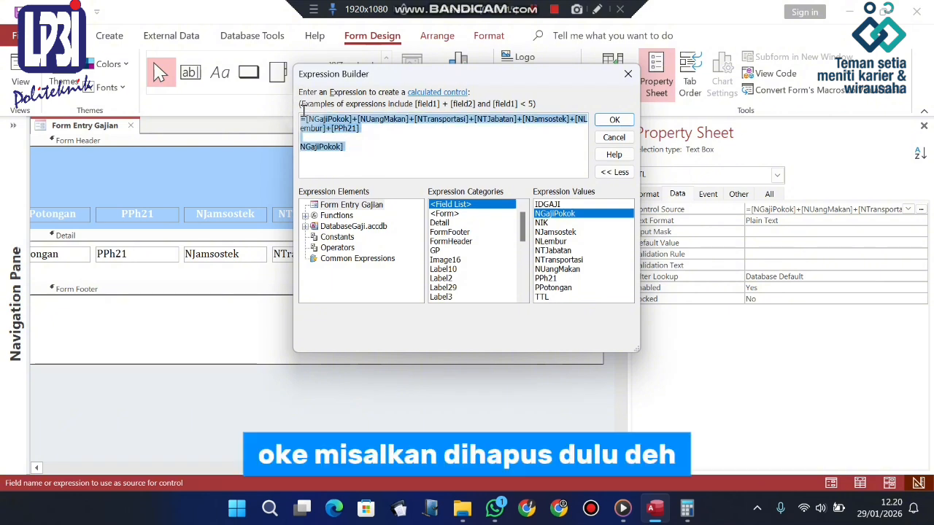
{"action": "key", "text": "BackSpace"}
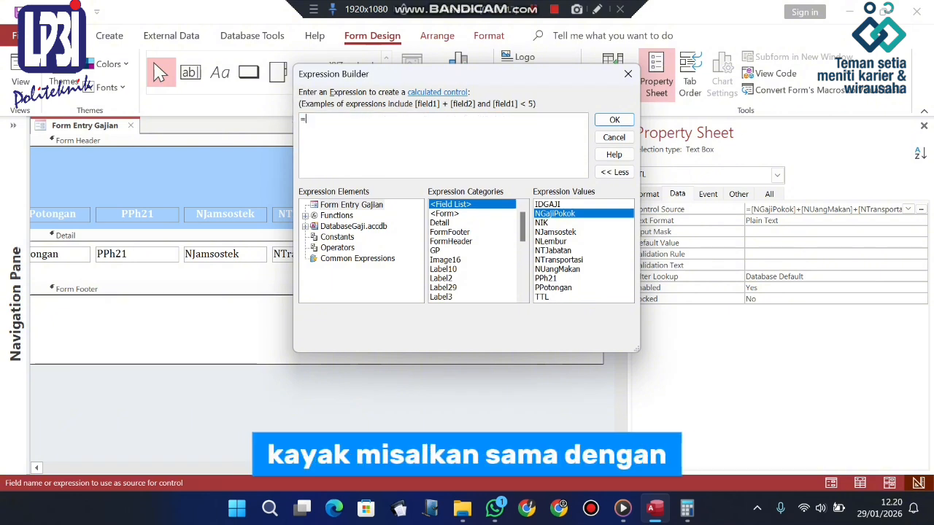
{"action": "double_click", "coordinate": [589, 214]}
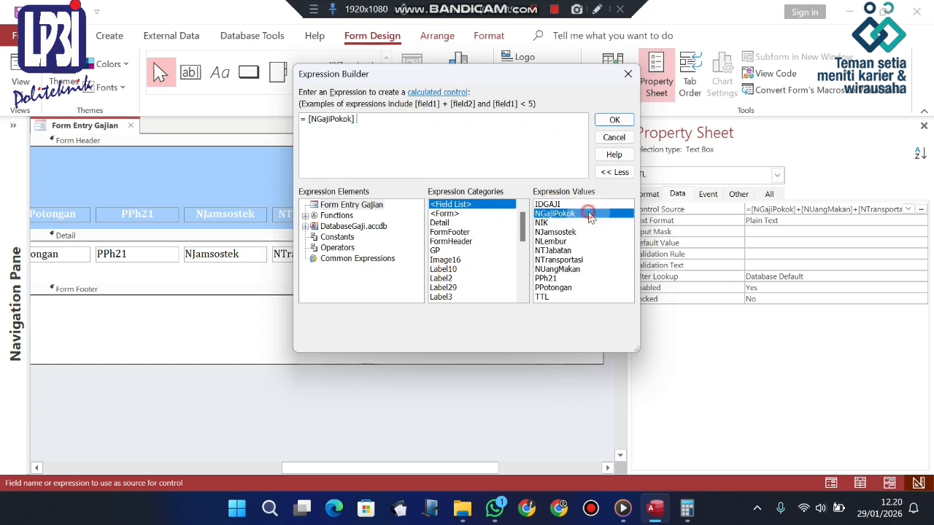
{"action": "type", "text": "+"}
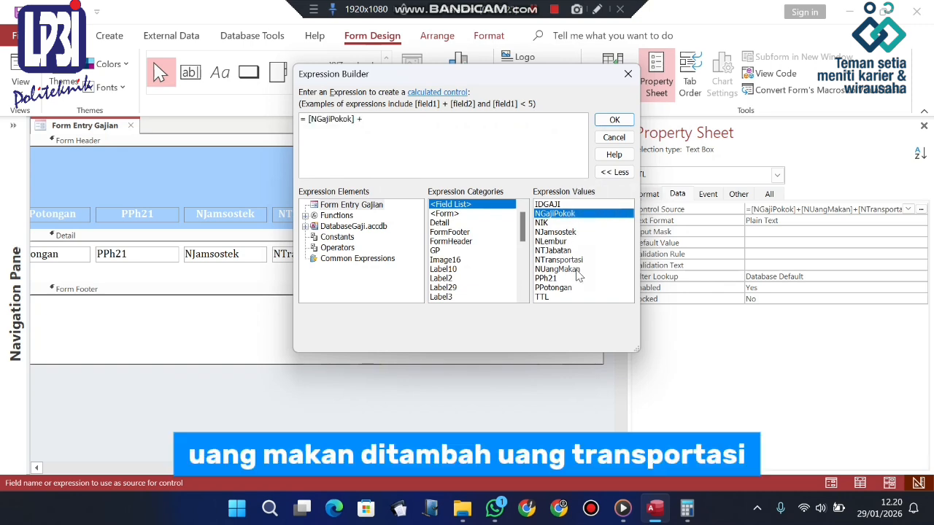
{"action": "double_click", "coordinate": [577, 270]}
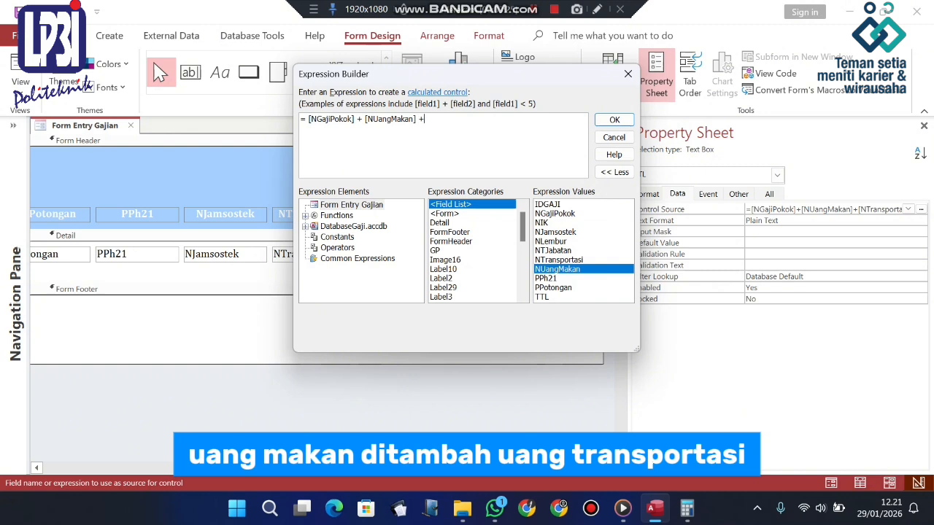
{"action": "double_click", "coordinate": [566, 250]}
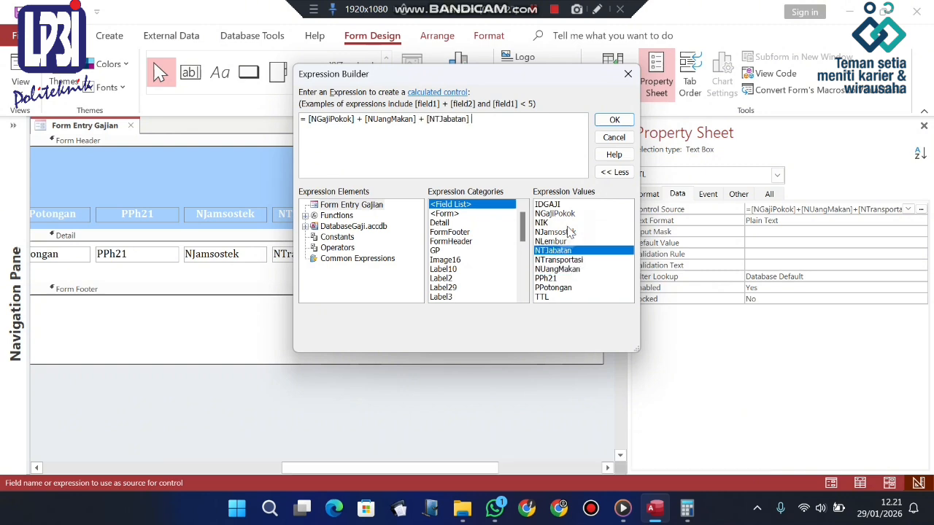
{"action": "double_click", "coordinate": [558, 260]}
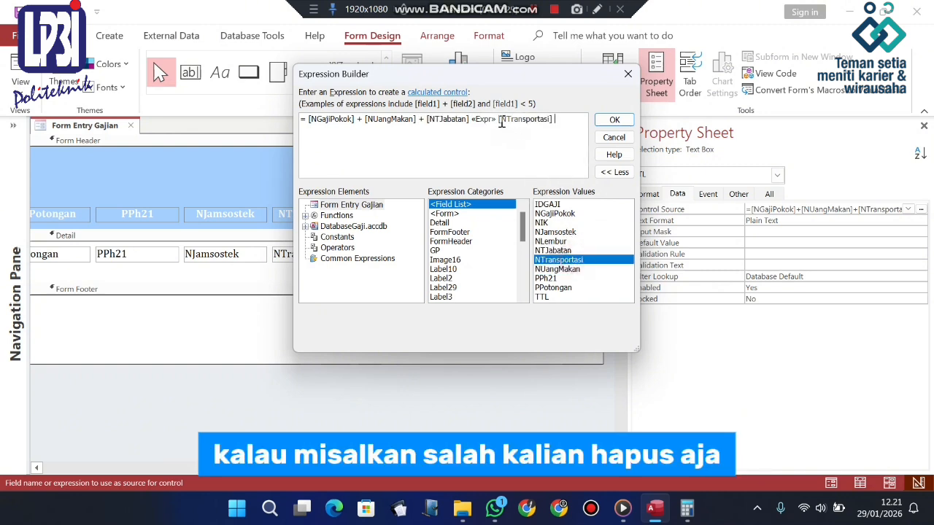
Step: Delete the NTJabatan field, the «Expr» placeholder and the NTransportasi field from the end of the rebuilt TTL expression
{"action": "left_click_drag", "start_coordinate": [497, 119], "coordinate": [427, 123]}
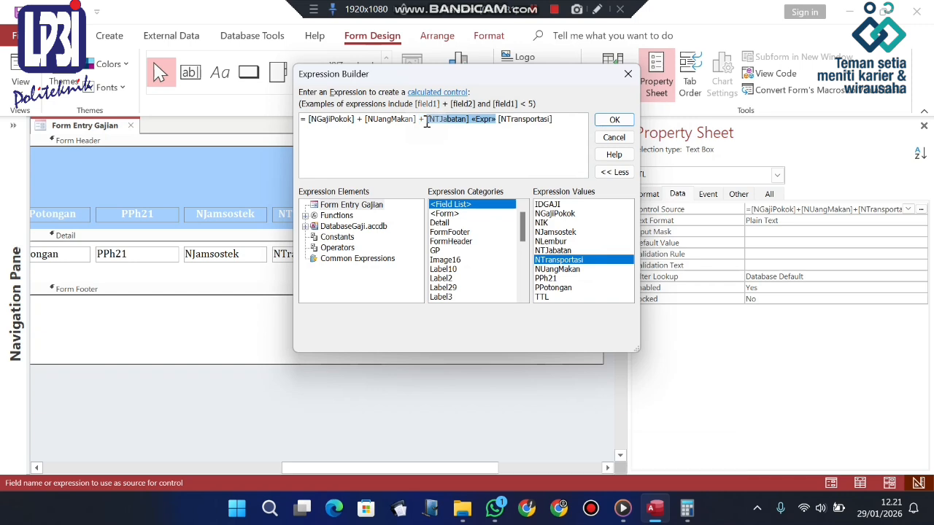
{"action": "key", "text": "BackSpace"}
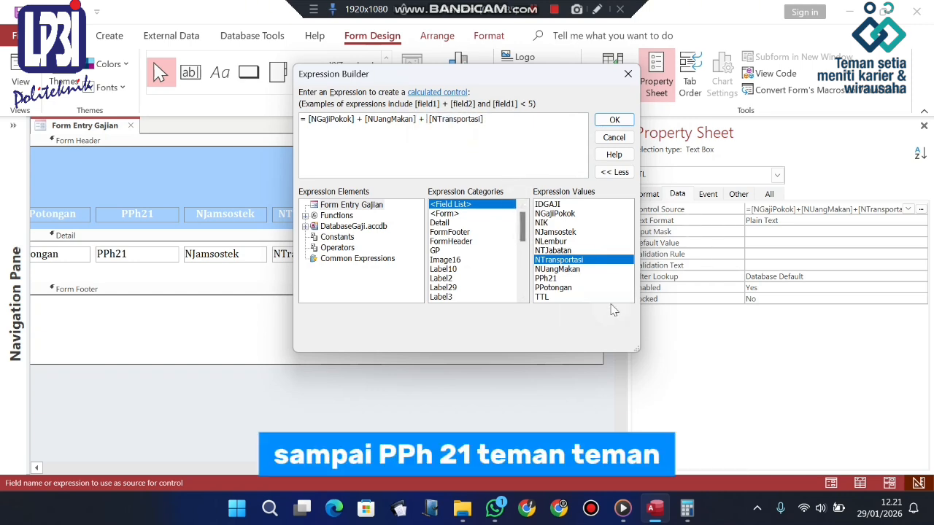
{"action": "key", "text": "BackSpace"}
{"action": "key", "text": "BackSpace"}
{"action": "key", "text": "BackSpace"}
{"action": "key", "text": "BackSpace"}
{"action": "key", "text": "BackSpace"}
{"action": "key", "text": "BackSpace"}
{"action": "key", "text": "BackSpace"}
{"action": "key", "text": "BackSpace"}
{"action": "key", "text": "BackSpace"}
{"action": "key", "text": "BackSpace"}
{"action": "key", "text": "BackSpace"}
{"action": "key", "text": "BackSpace"}
{"action": "key", "text": "BackSpace"}
{"action": "key", "text": "BackSpace"}
{"action": "key", "text": "BackSpace"}
{"action": "key", "text": "BackSpace"}
{"action": "key", "text": "BackSpace"}
{"action": "key", "text": "BackSpace"}
{"action": "key", "text": "BackSpace"}
{"action": "key", "text": "BackSpace"}
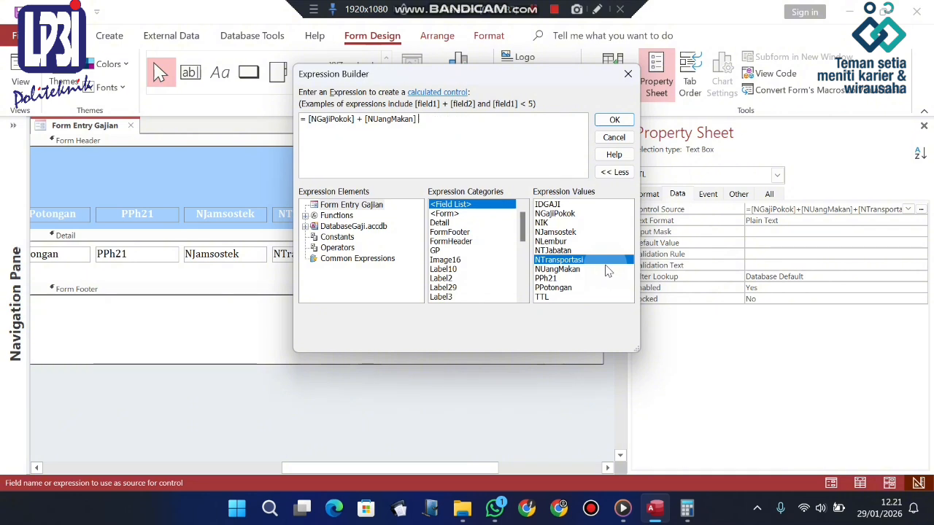
Step: Undo the edits to the TTL expression, delete the extra NGajiPokok line below it and accept the original expression
{"action": "key", "text": "ctrl+z"}
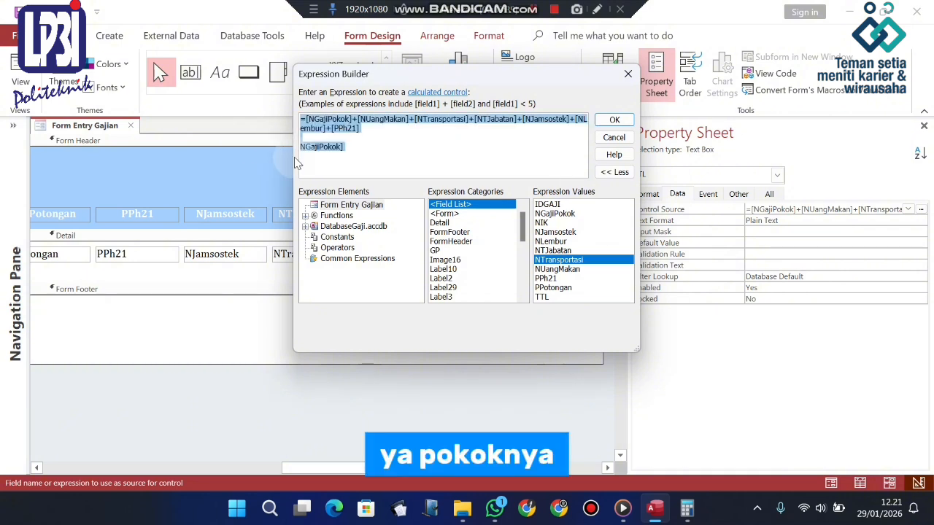
{"action": "left_click", "coordinate": [328, 160]}
{"action": "left_click_drag", "start_coordinate": [375, 157], "coordinate": [298, 147]}
{"action": "key", "text": "BackSpace"}
{"action": "key", "text": "BackSpace"}
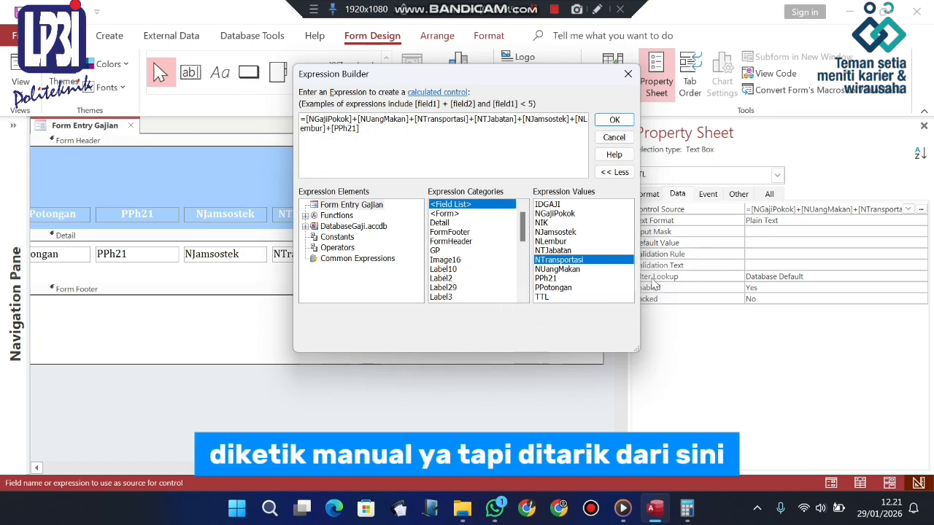
{"action": "left_click", "coordinate": [617, 121]}
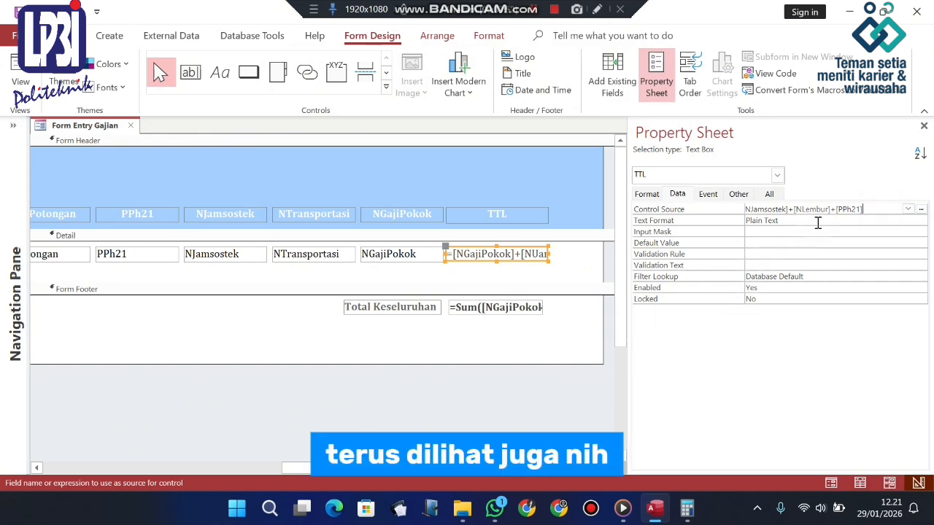
Step: Check each category of the TTL text box's properties for missing settings, including its Format and Control Source
{"action": "left_click", "coordinate": [771, 195]}
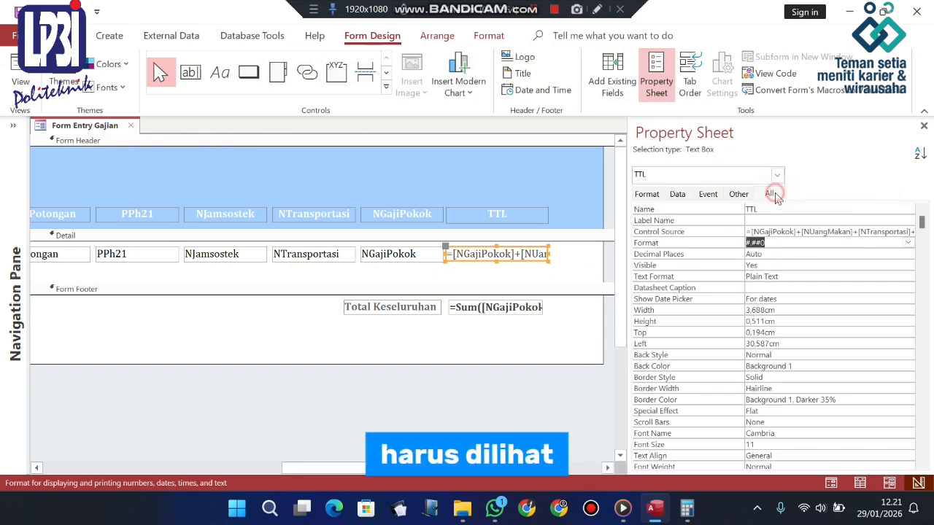
{"action": "left_click", "coordinate": [738, 194]}
{"action": "left_click", "coordinate": [708, 194]}
{"action": "left_click", "coordinate": [677, 194]}
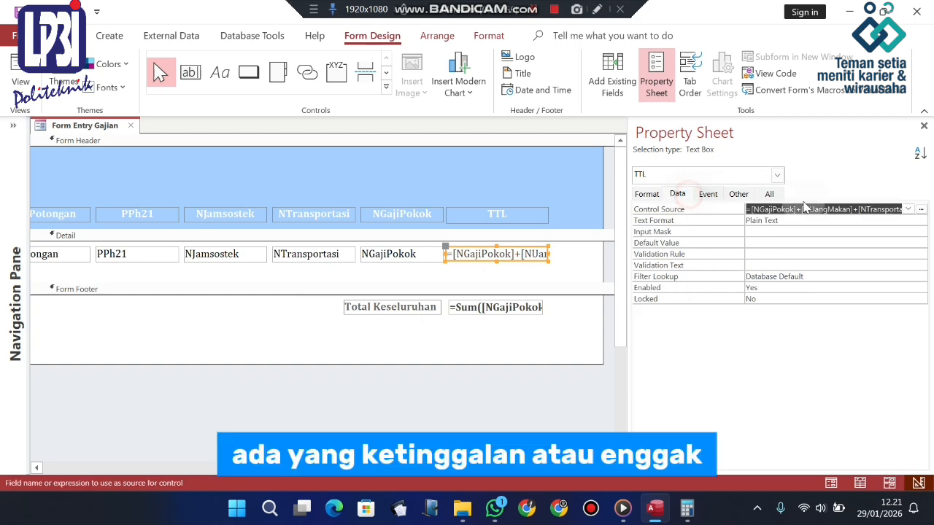
{"action": "left_click", "coordinate": [768, 195]}
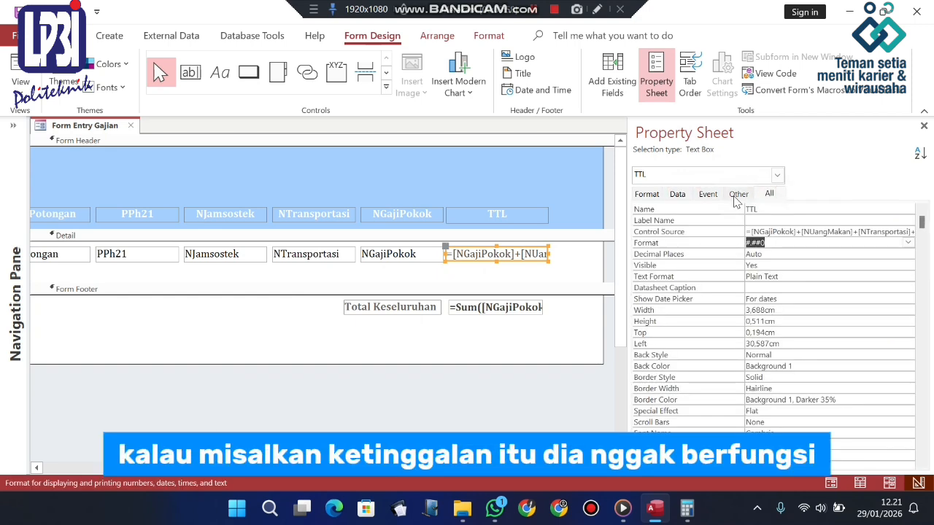
{"action": "left_click", "coordinate": [737, 196]}
{"action": "left_click", "coordinate": [708, 194]}
{"action": "left_click", "coordinate": [678, 194]}
{"action": "left_click", "coordinate": [645, 194]}
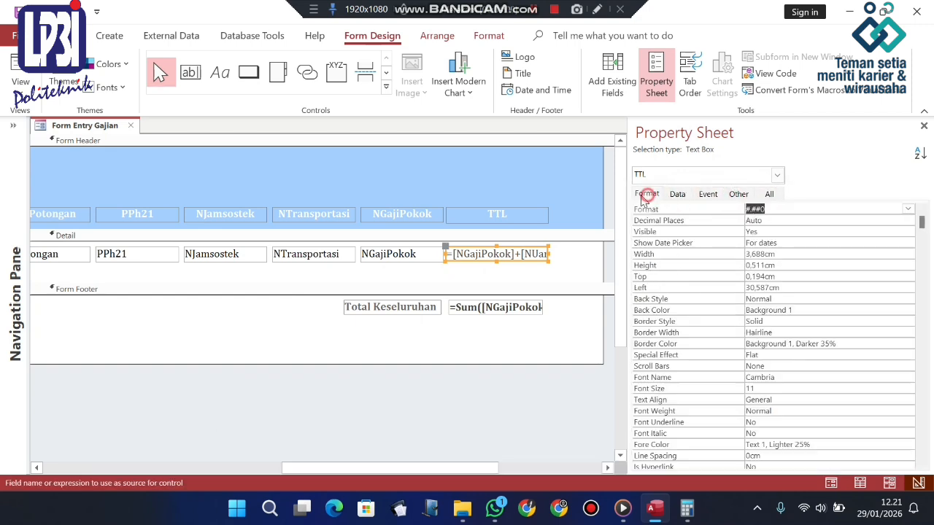
Step: Review the properties of the total text box beside Total Keseluruhan in the Form Footer and open its Control Source in the Expression Builder
{"action": "left_click", "coordinate": [494, 308]}
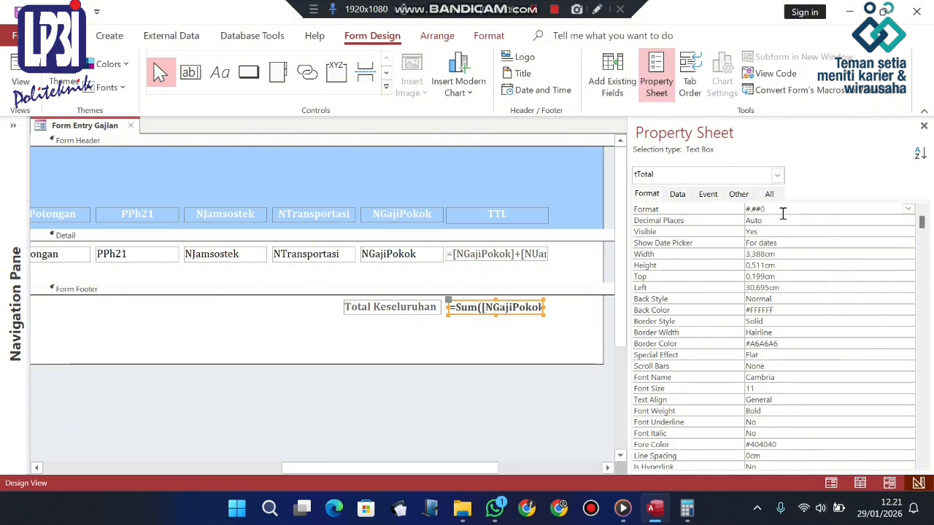
{"action": "left_click", "coordinate": [678, 194]}
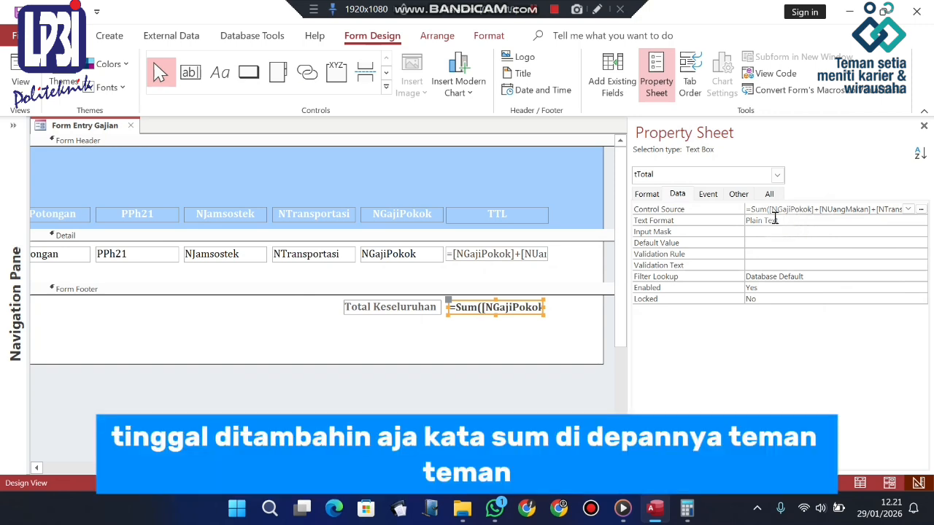
{"action": "left_click", "coordinate": [921, 210]}
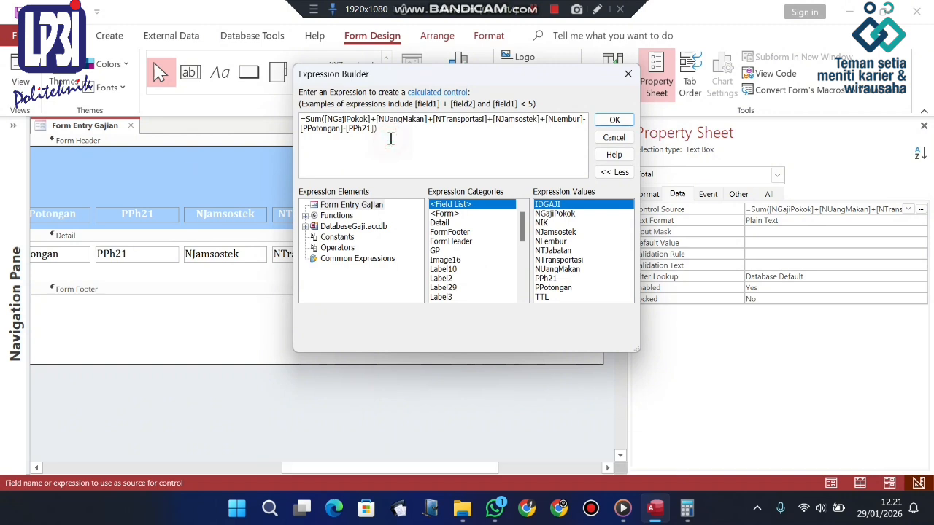
Step: Try a second expression starting with = Sum( below the existing total expression, remove it and close the Expression Builder with OK
{"action": "key", "text": "Return"}
{"action": "type", "text": "= sum"}
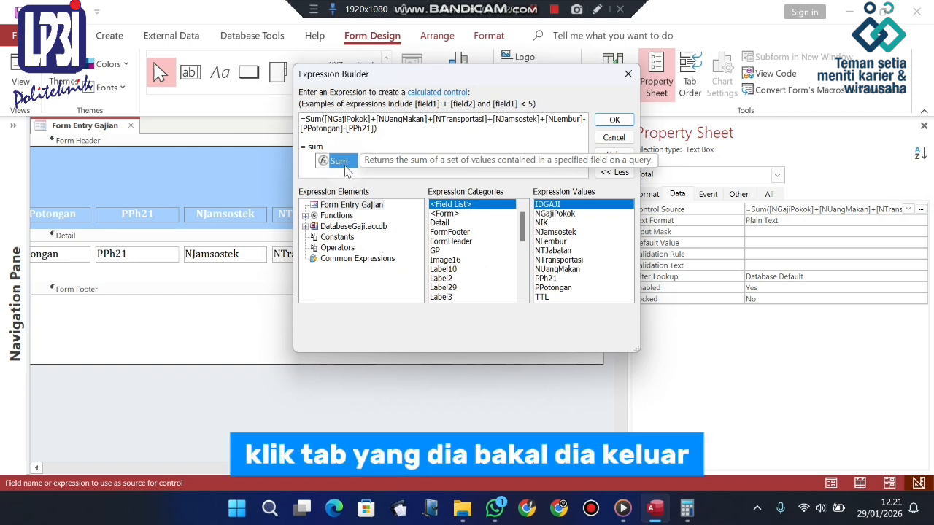
{"action": "key", "text": "Tab"}
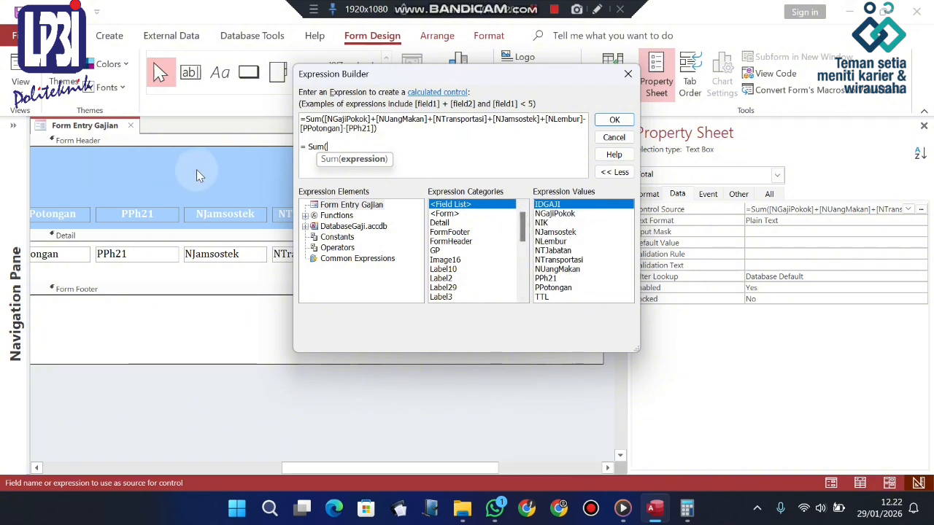
{"action": "left_click_drag", "start_coordinate": [353, 148], "coordinate": [274, 151]}
{"action": "key", "text": "BackSpace"}
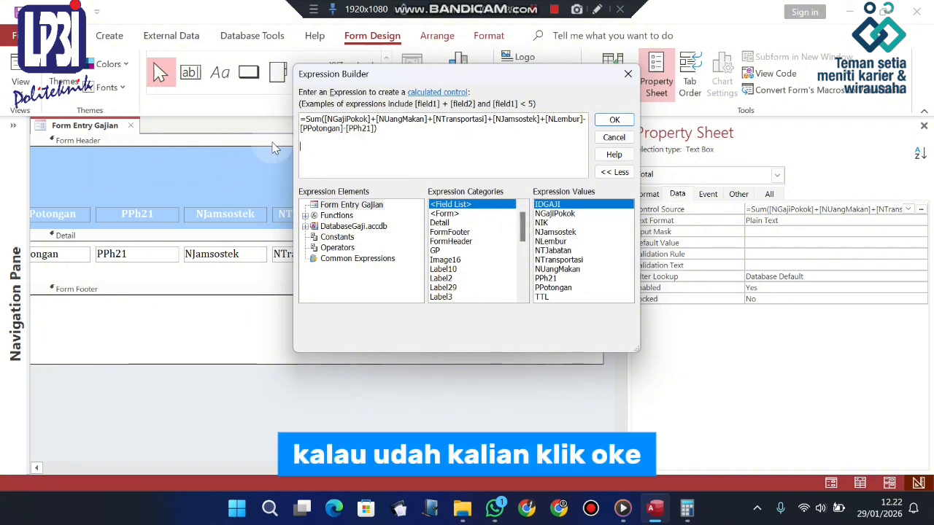
{"action": "left_click", "coordinate": [615, 121]}
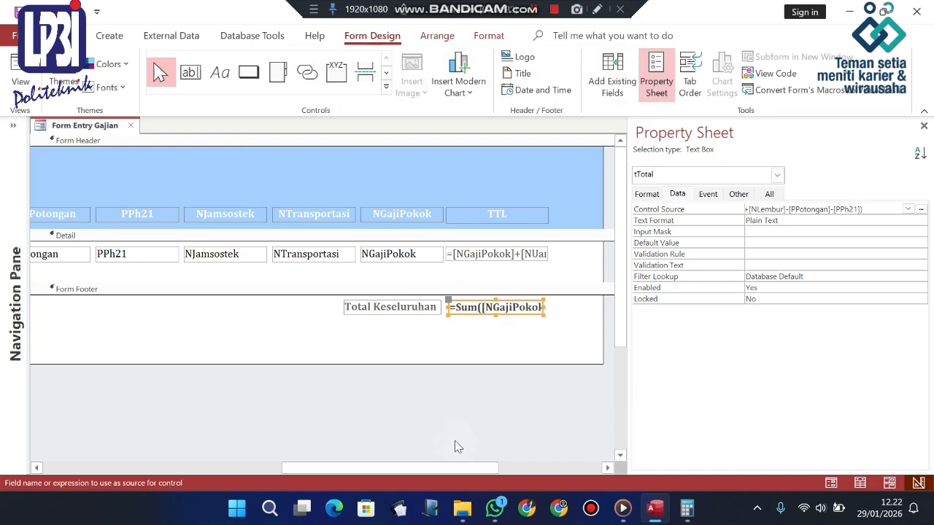
Step: Examine the NIK combo box's Row Source query in the Query Builder, then close the query
{"action": "left_click_drag", "start_coordinate": [452, 468], "coordinate": [208, 468]}
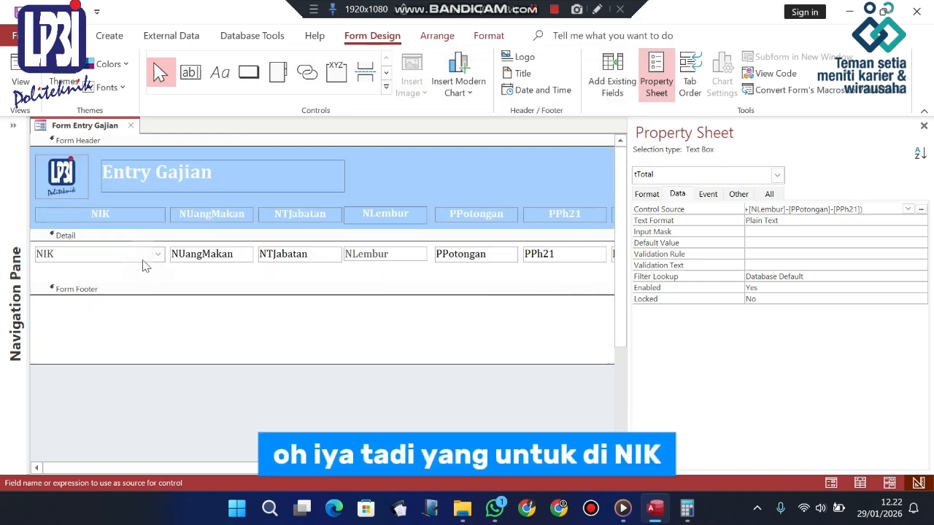
{"action": "left_click", "coordinate": [140, 264]}
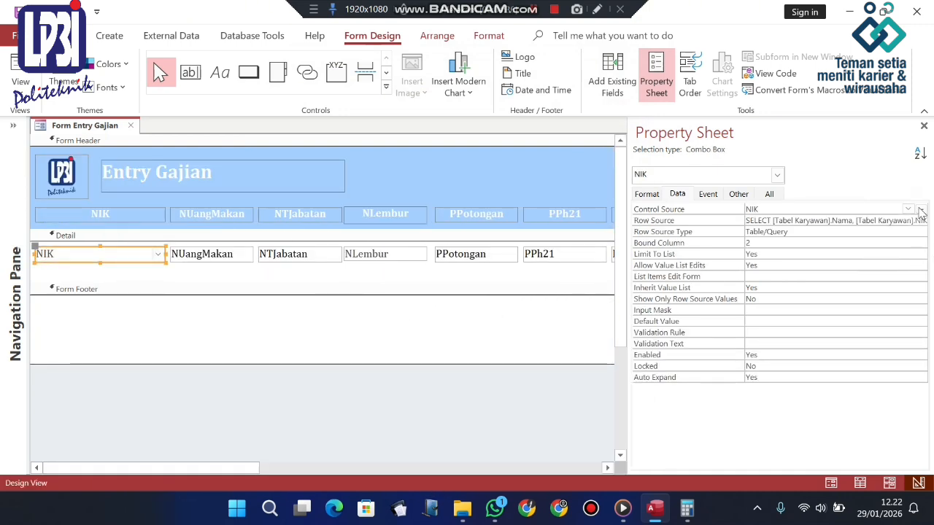
{"action": "left_click", "coordinate": [785, 222]}
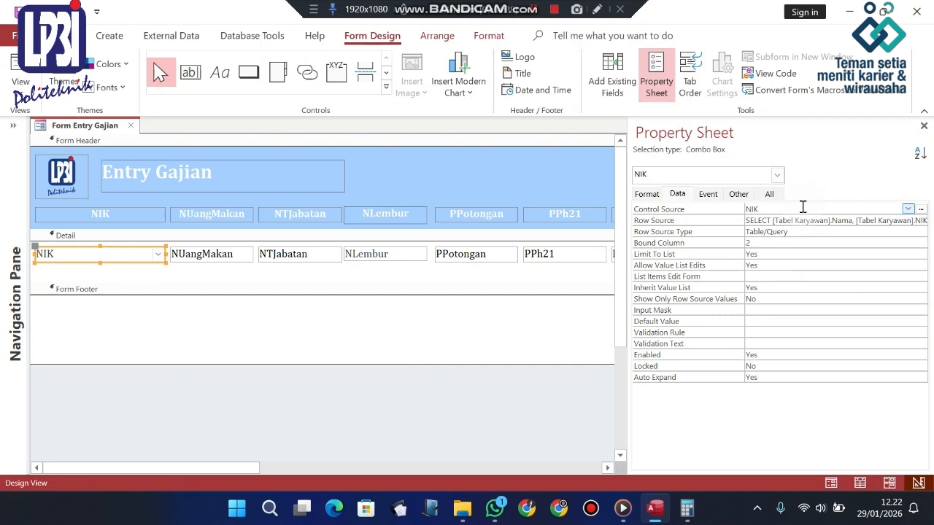
{"action": "left_click", "coordinate": [921, 220]}
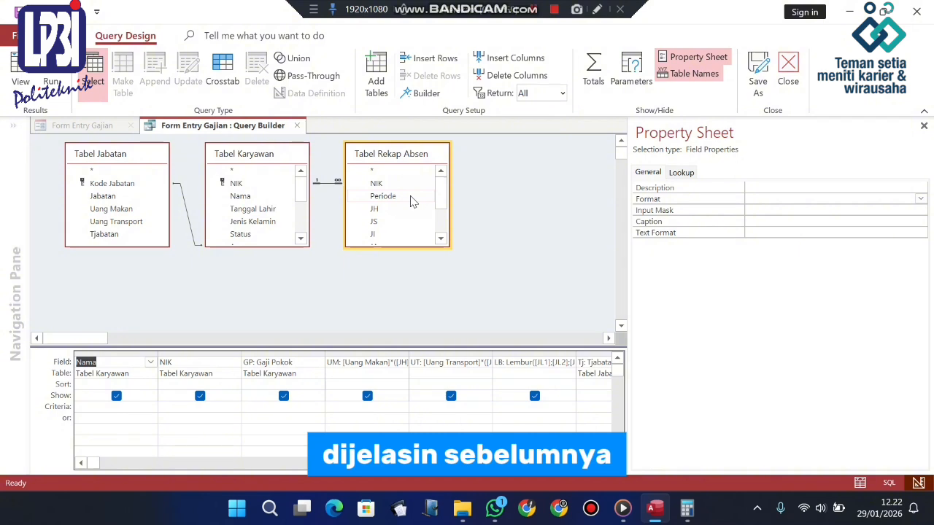
{"action": "left_click", "coordinate": [788, 73]}
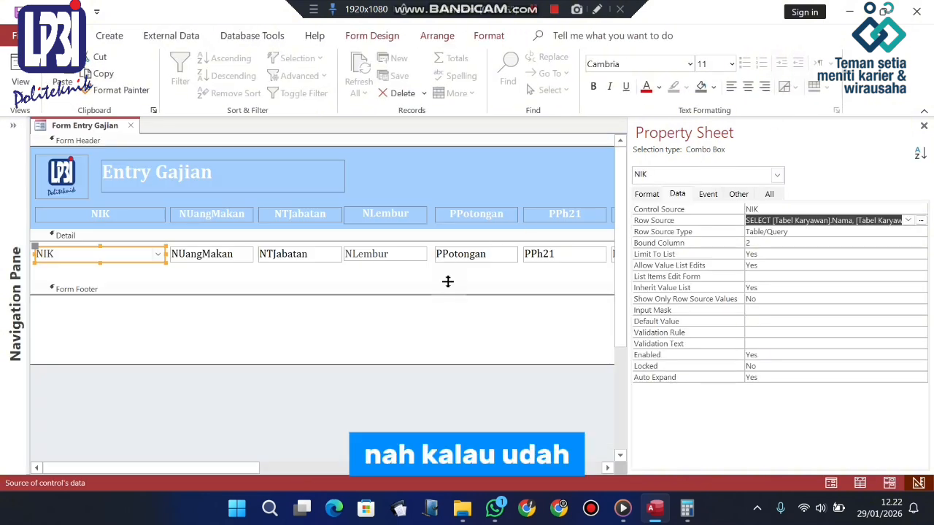
Step: Close the Property Sheet and expand the Navigation Pane
{"action": "left_click", "coordinate": [924, 127]}
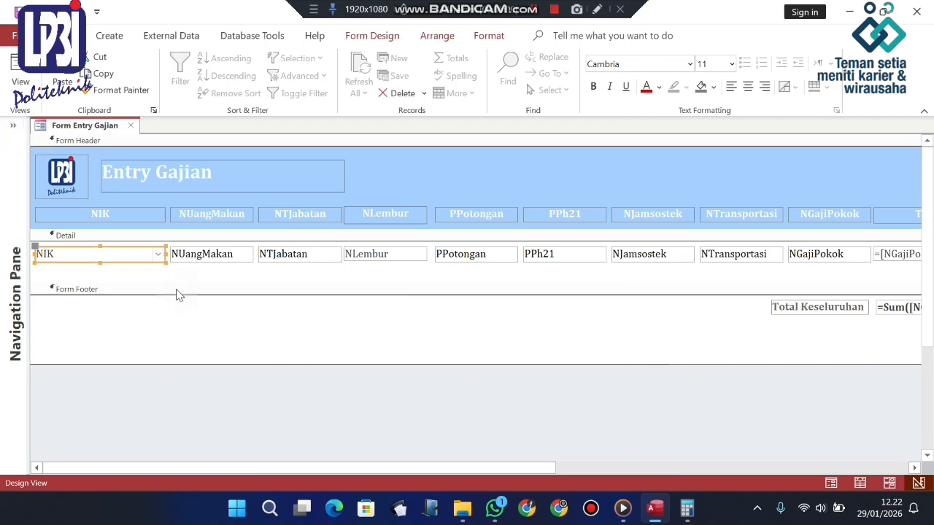
{"action": "left_click", "coordinate": [13, 129]}
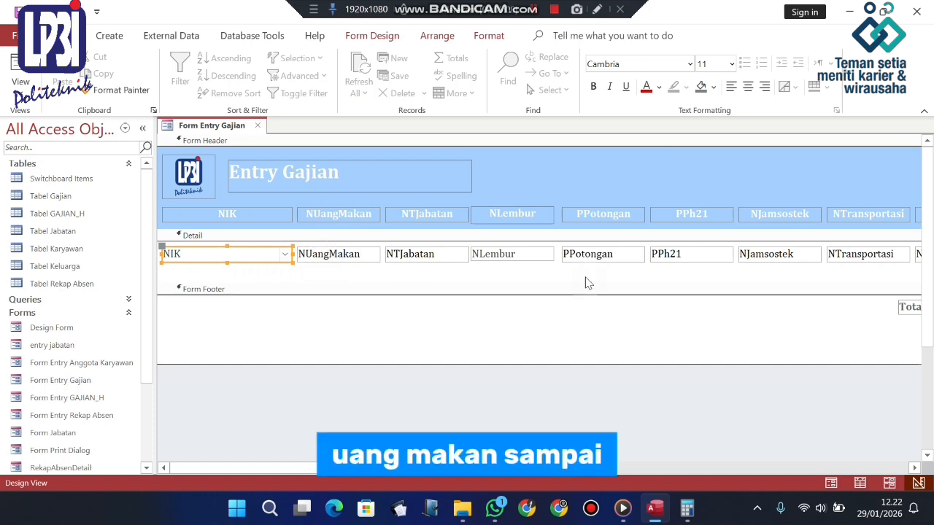
{"action": "left_click_drag", "start_coordinate": [536, 470], "coordinate": [5, 249]}
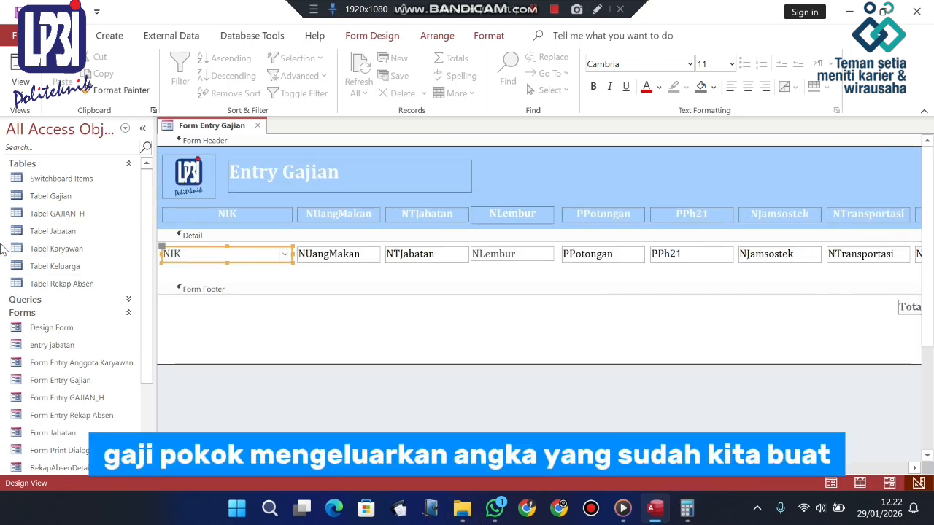
Step: Check the salary records in Tabel Gajian, close the table and open Form Entry Gajian in Form View
{"action": "double_click", "coordinate": [107, 197]}
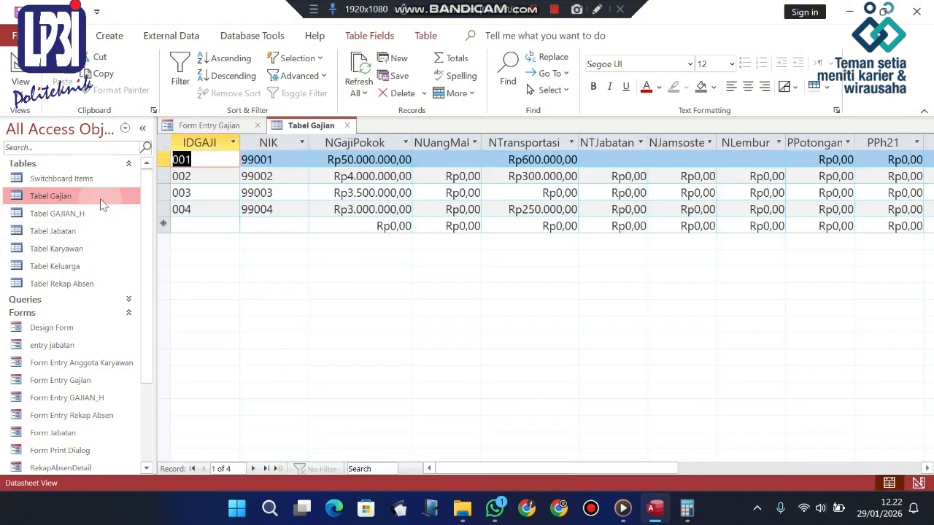
{"action": "left_click", "coordinate": [347, 126]}
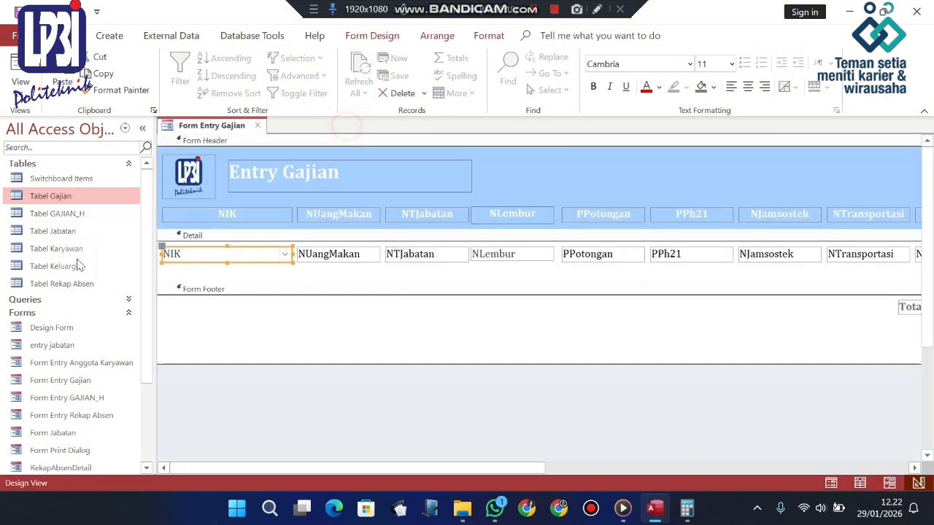
{"action": "scroll", "coordinate": [64, 338], "scroll_direction": "down", "scroll_amount": 1}
{"action": "double_click", "coordinate": [85, 349]}
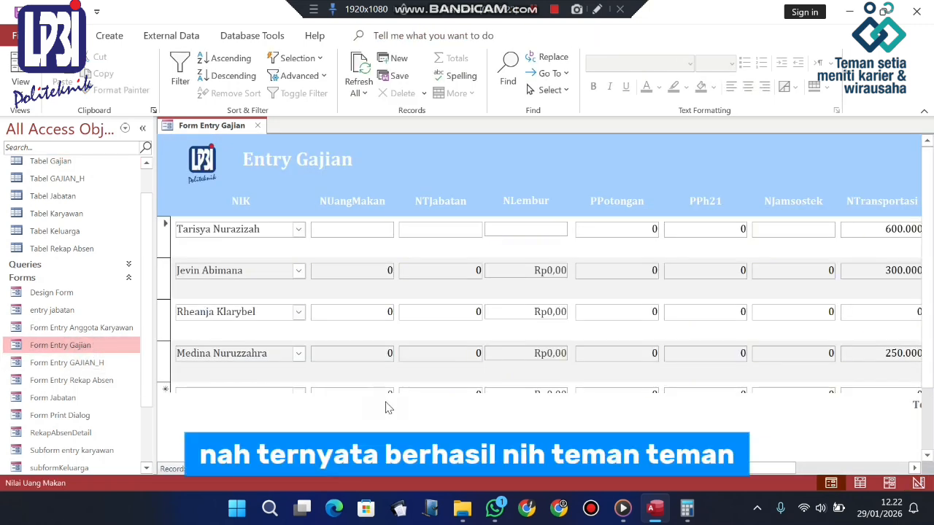
Step: Check the employee choices offered by the first record's NIK combo box, keeping the current selection
{"action": "left_click", "coordinate": [299, 231]}
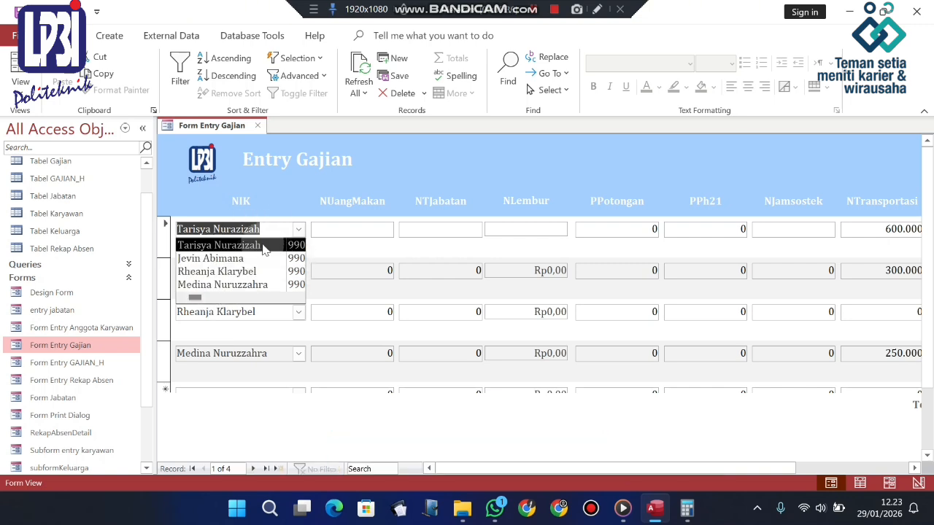
{"action": "left_click", "coordinate": [300, 232]}
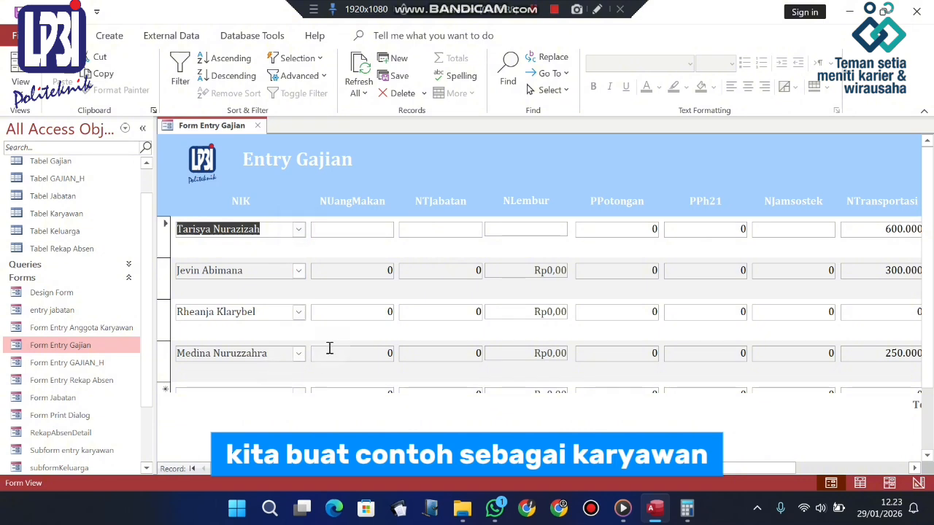
{"action": "scroll", "coordinate": [358, 351], "scroll_direction": "down", "scroll_amount": 1}
{"action": "scroll", "coordinate": [389, 328], "scroll_direction": "up", "scroll_amount": 1}
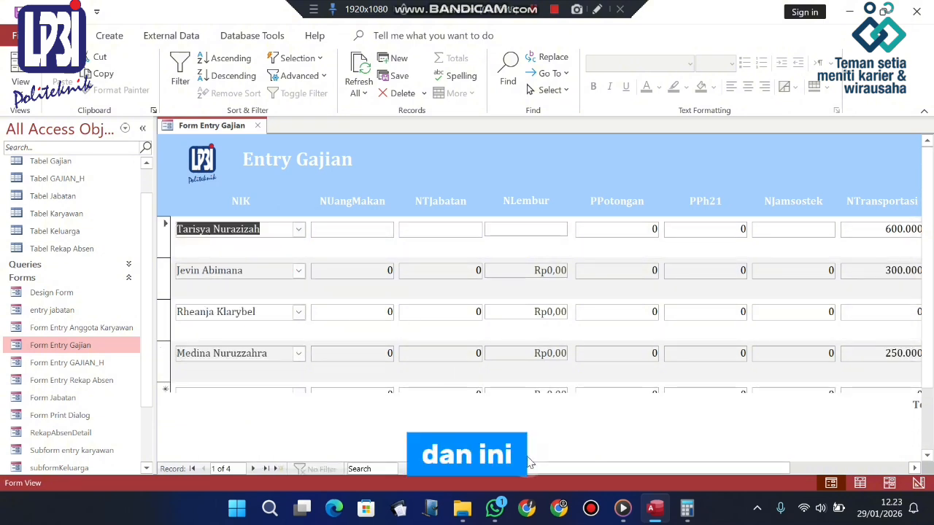
Step: Examine the NTransportasi, NGajiPokok and TTL values of all records and the Total Keseluruhan in the running form
{"action": "left_click_drag", "start_coordinate": [529, 469], "coordinate": [635, 456]}
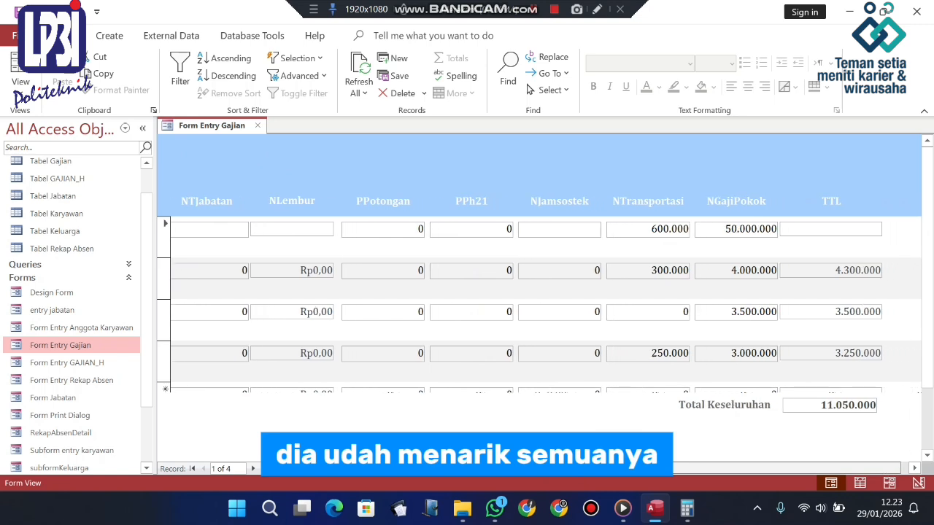
{"action": "scroll", "coordinate": [803, 398], "scroll_direction": "down", "scroll_amount": 1}
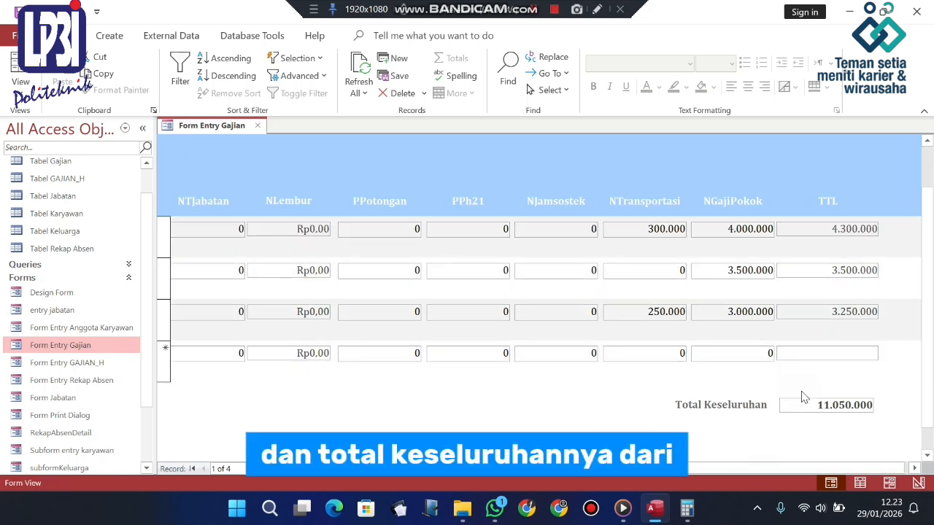
{"action": "scroll", "coordinate": [823, 401], "scroll_direction": "up", "scroll_amount": 1}
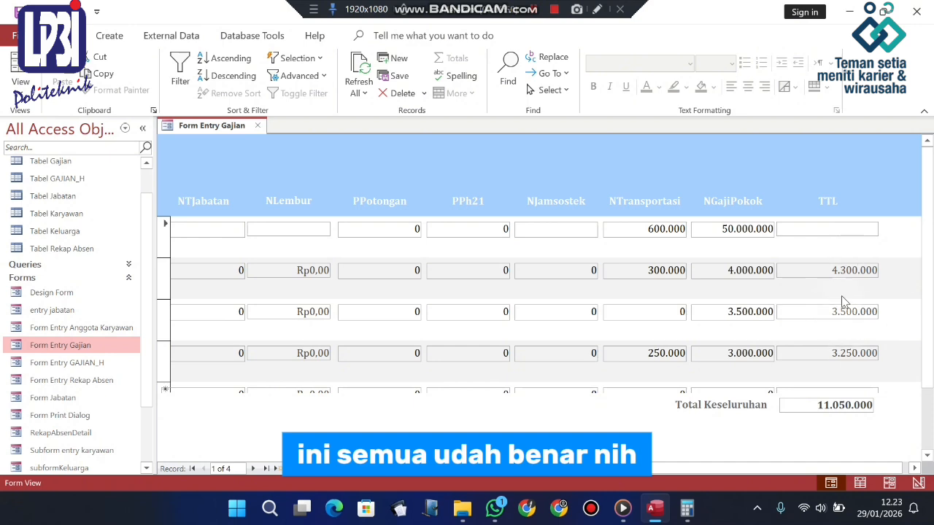
{"action": "scroll", "coordinate": [846, 400], "scroll_direction": "down", "scroll_amount": 2}
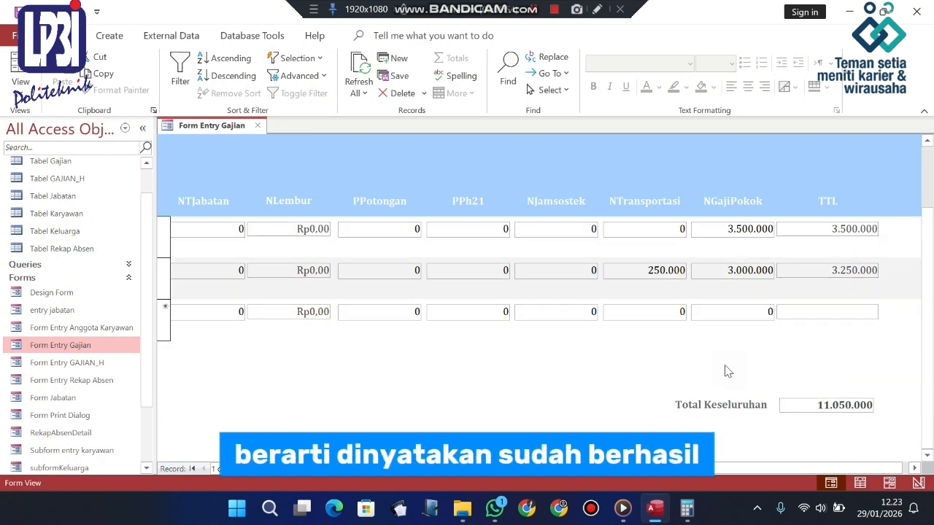
{"action": "mouse_move", "coordinate": [759, 469]}
{"action": "left_mouse_down"}
{"action": "mouse_move", "coordinate": [632, 470]}
{"action": "mouse_move", "coordinate": [757, 470]}
{"action": "left_mouse_up"}
{"action": "scroll", "coordinate": [797, 433], "scroll_direction": "up", "scroll_amount": 2}
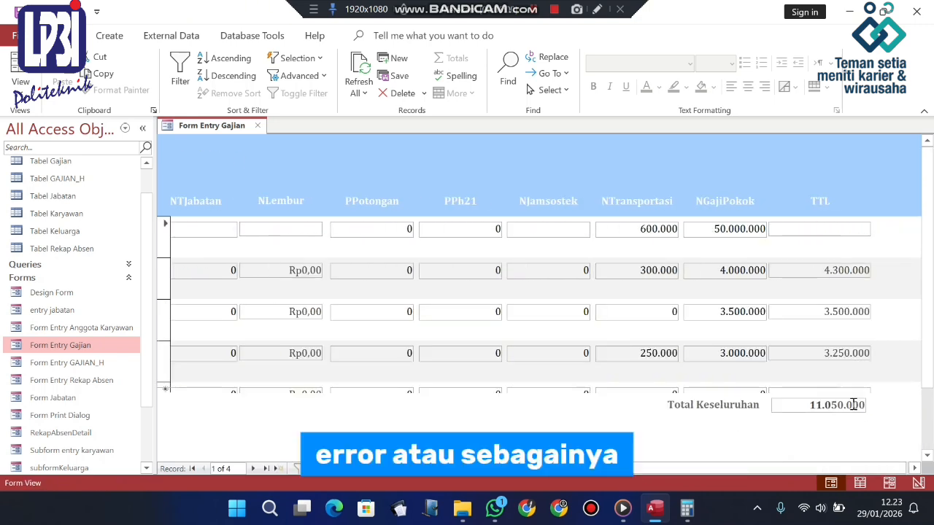
{"action": "scroll", "coordinate": [846, 387], "scroll_direction": "down", "scroll_amount": 2}
{"action": "scroll", "coordinate": [857, 383], "scroll_direction": "up", "scroll_amount": 2}
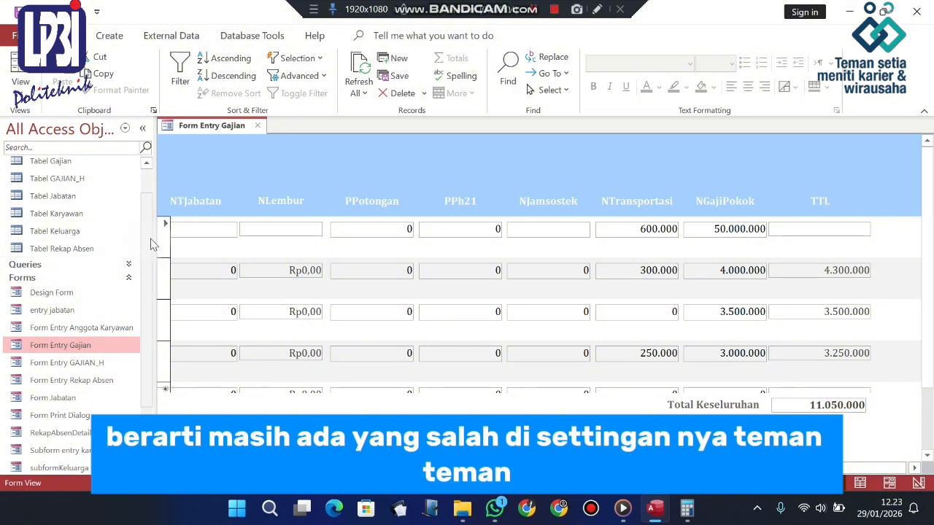
{"action": "scroll", "coordinate": [145, 235], "scroll_direction": "up", "scroll_amount": 1}
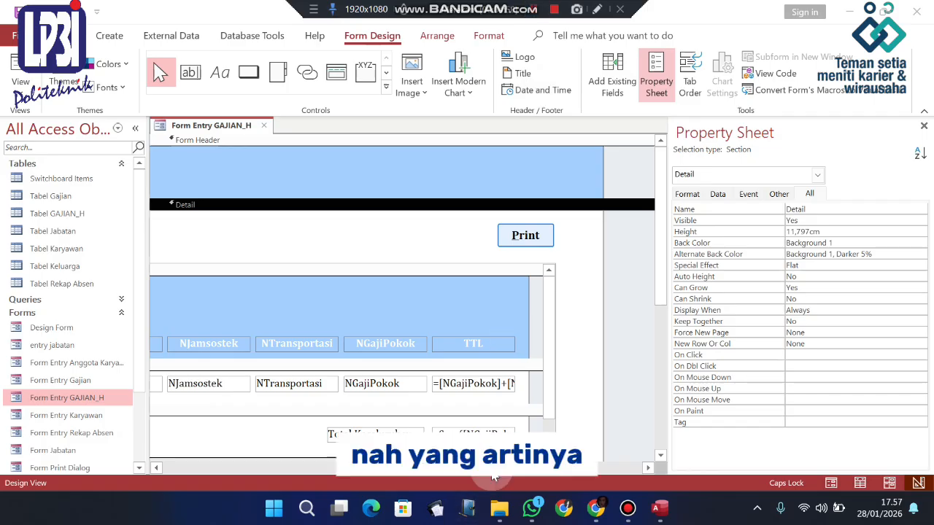
Step: Review the Form Entry GAJIAN_H design with its Entry Gaji subform and the list of forms in the database
{"action": "left_click_drag", "start_coordinate": [430, 479], "coordinate": [192, 479]}
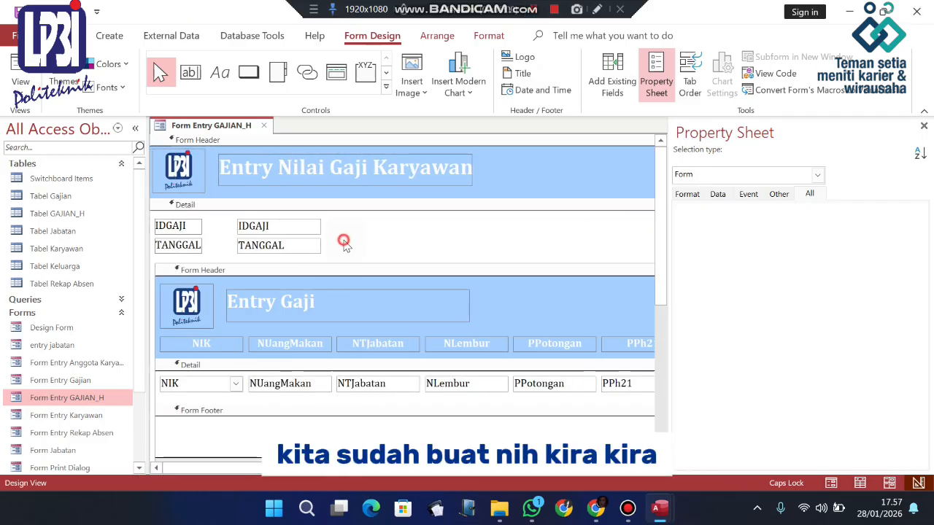
{"action": "left_click_drag", "start_coordinate": [142, 293], "coordinate": [143, 343]}
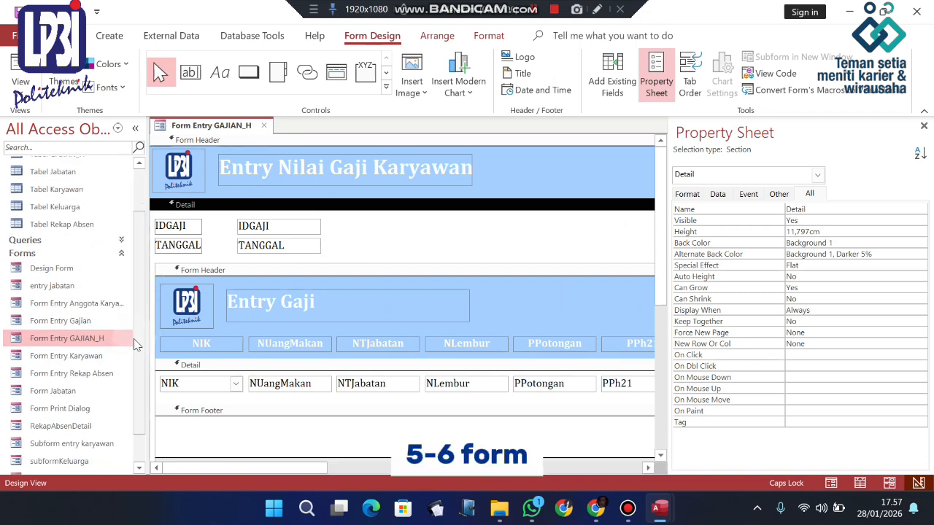
{"action": "scroll", "coordinate": [135, 344], "scroll_direction": "up", "scroll_amount": 2}
{"action": "left_click", "coordinate": [374, 241]}
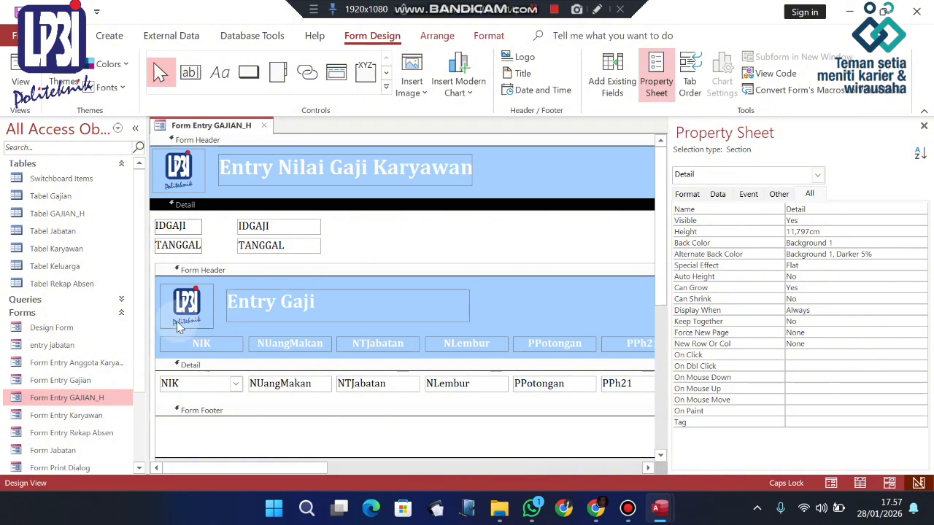
Step: Expand the Reports, Queries and Modules groups in the Navigation Pane and look through their objects
{"action": "scroll", "coordinate": [139, 317], "scroll_direction": "down", "scroll_amount": 3}
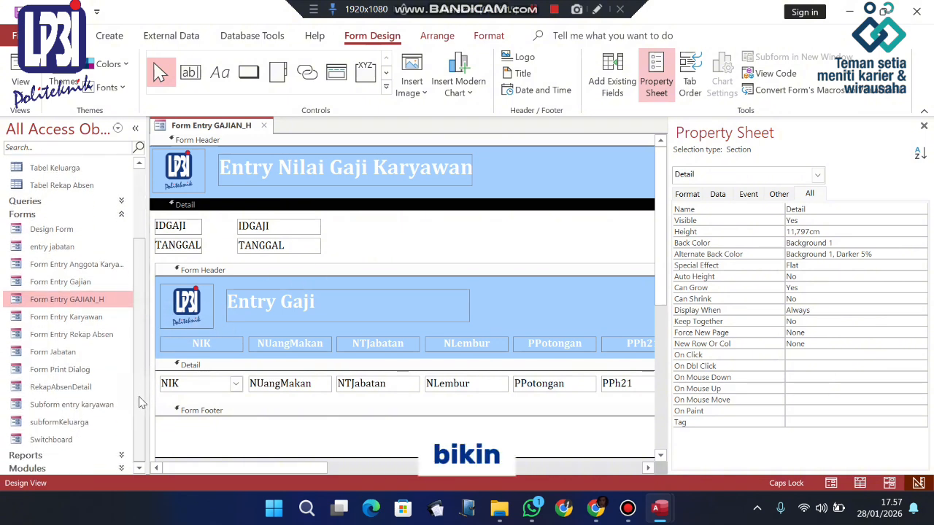
{"action": "left_click", "coordinate": [117, 455]}
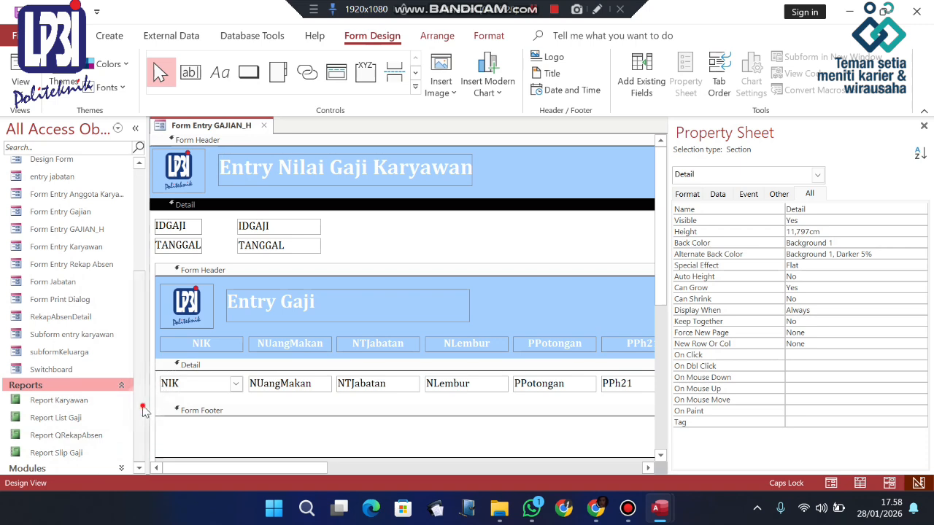
{"action": "scroll", "coordinate": [141, 292], "scroll_direction": "up", "scroll_amount": 4}
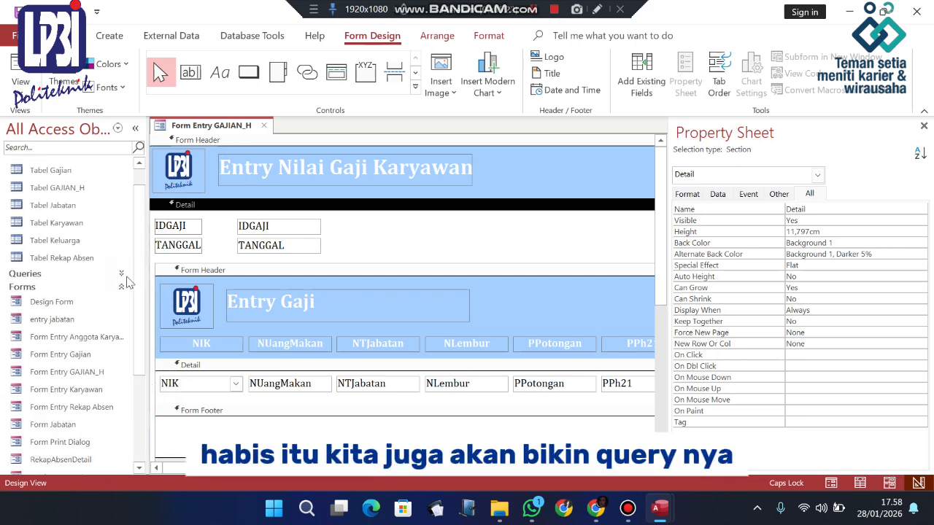
{"action": "left_click", "coordinate": [121, 275]}
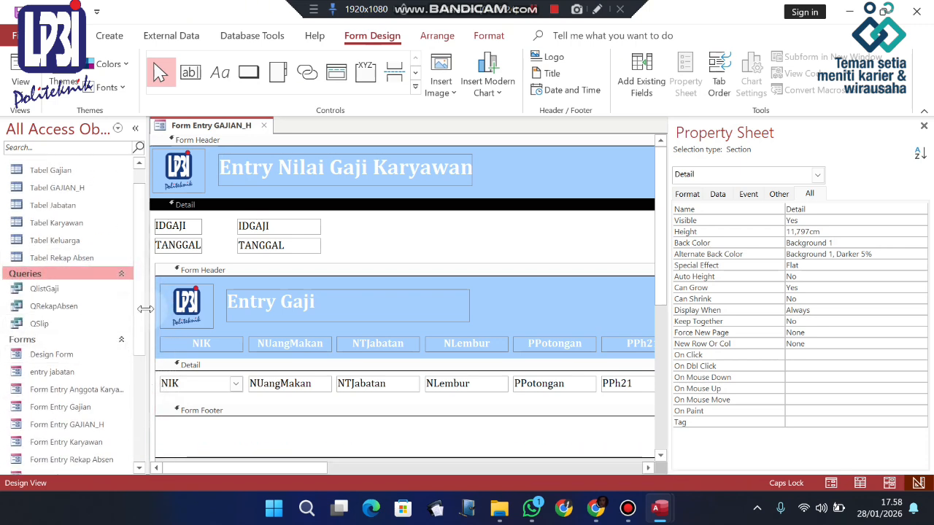
{"action": "scroll", "coordinate": [131, 377], "scroll_direction": "down", "scroll_amount": 3}
{"action": "scroll", "coordinate": [130, 377], "scroll_direction": "down", "scroll_amount": 5}
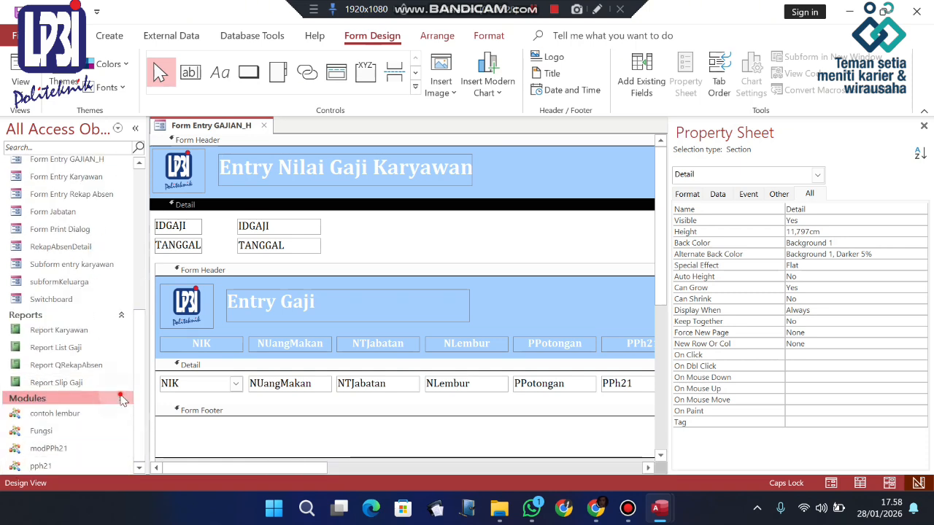
{"action": "scroll", "coordinate": [113, 387], "scroll_direction": "up", "scroll_amount": 5}
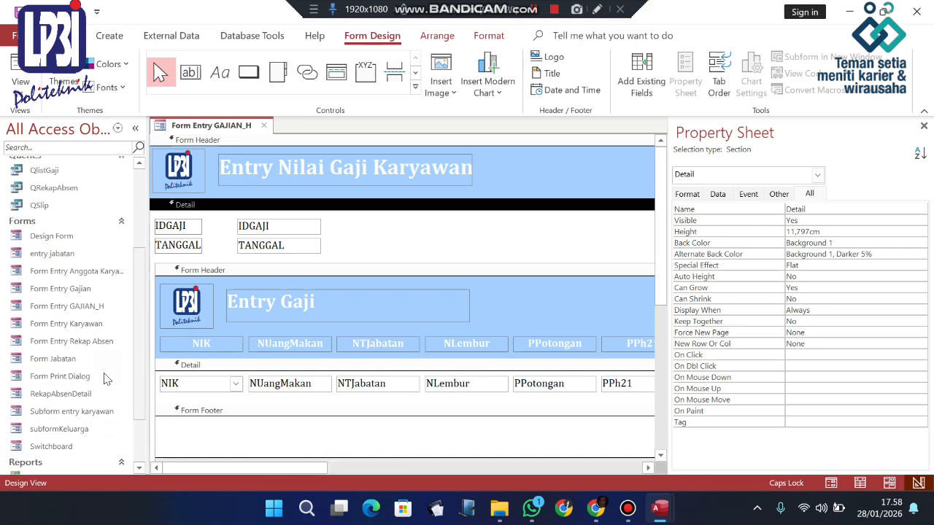